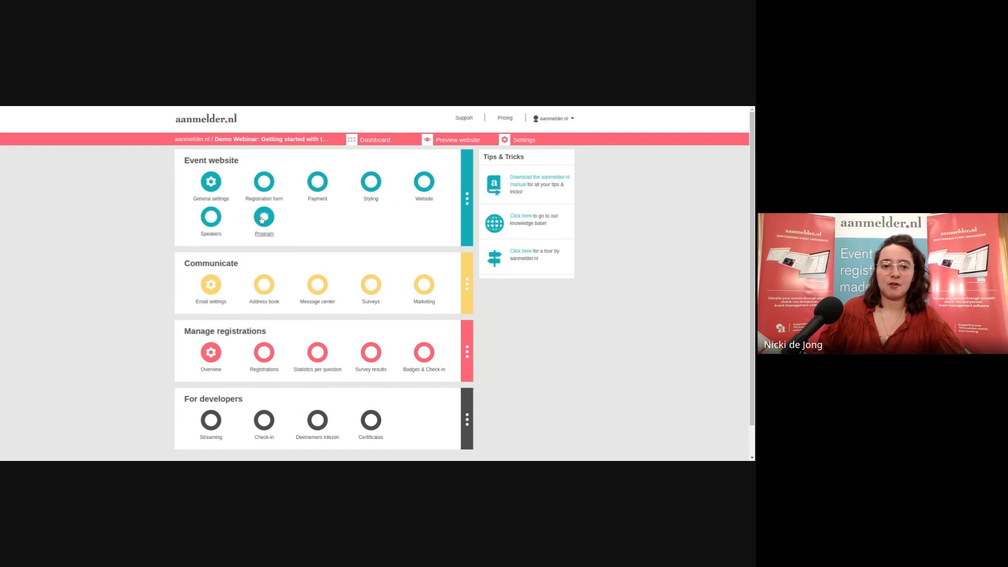
Open the event website in the website builder, landing on the Home page
left_click(262, 218)
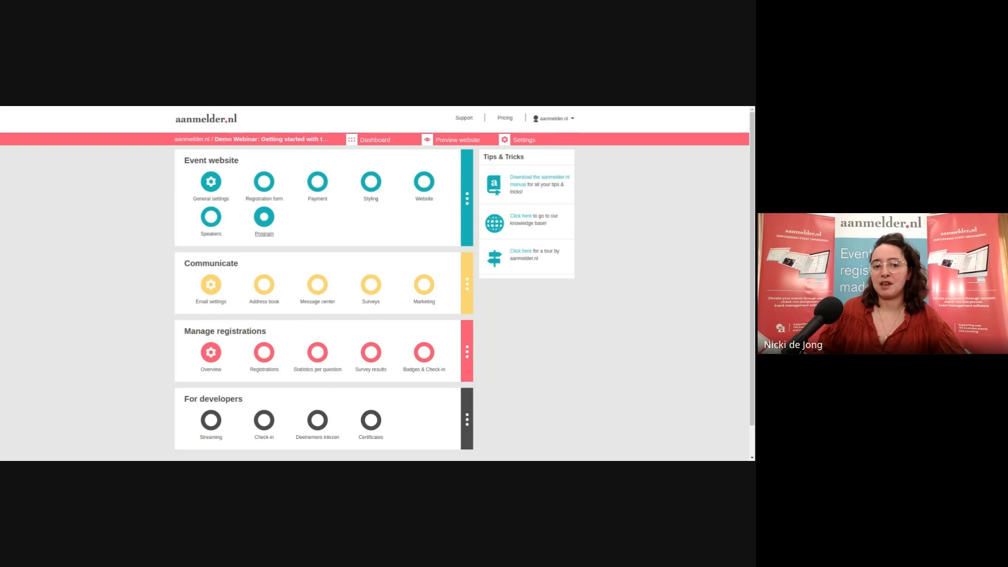
left_click(424, 182)
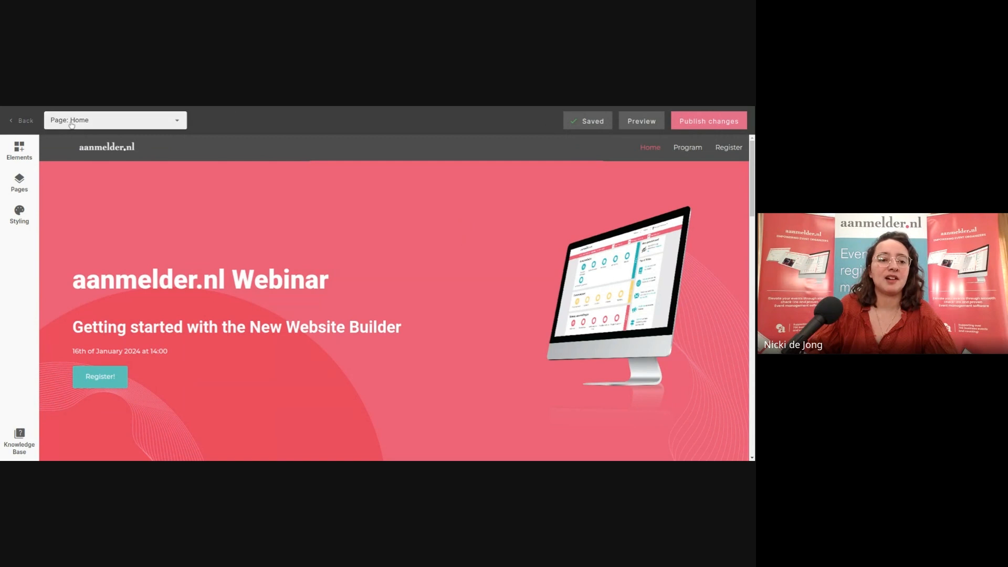
left_click(162, 121)
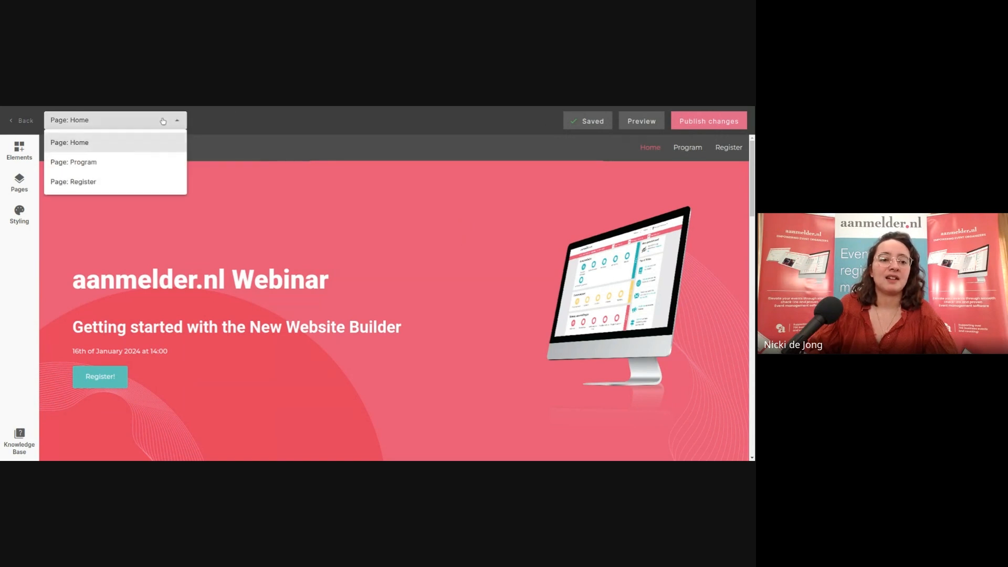
left_click(163, 121)
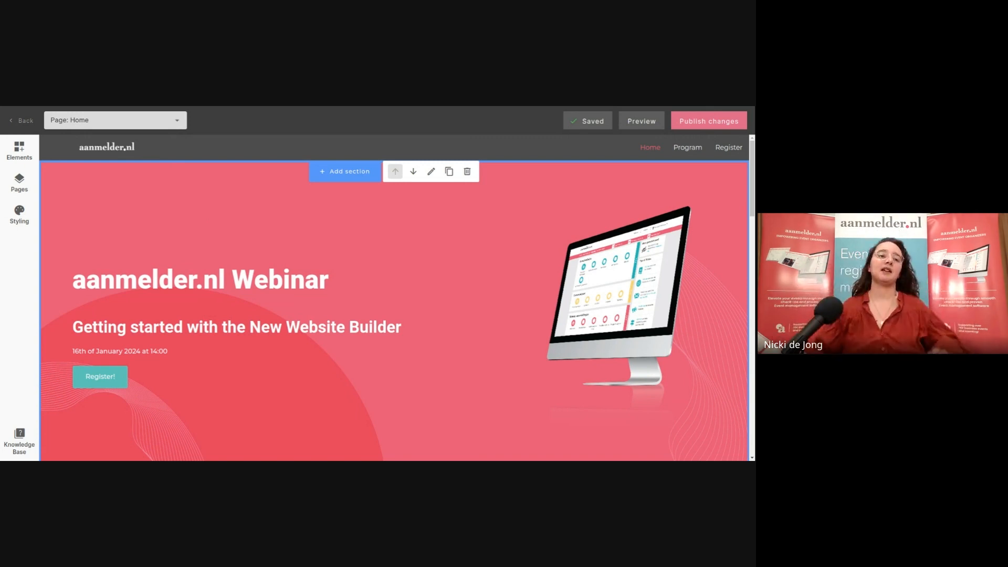
scroll(247, 226, "down", 1)
scroll(250, 232, "up", 1)
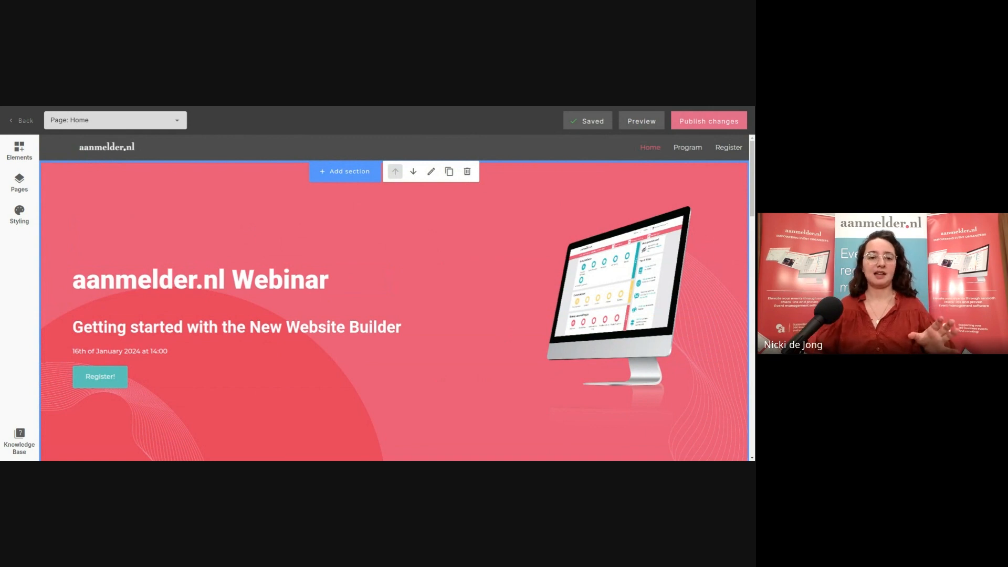
scroll(438, 257, "down", 1)
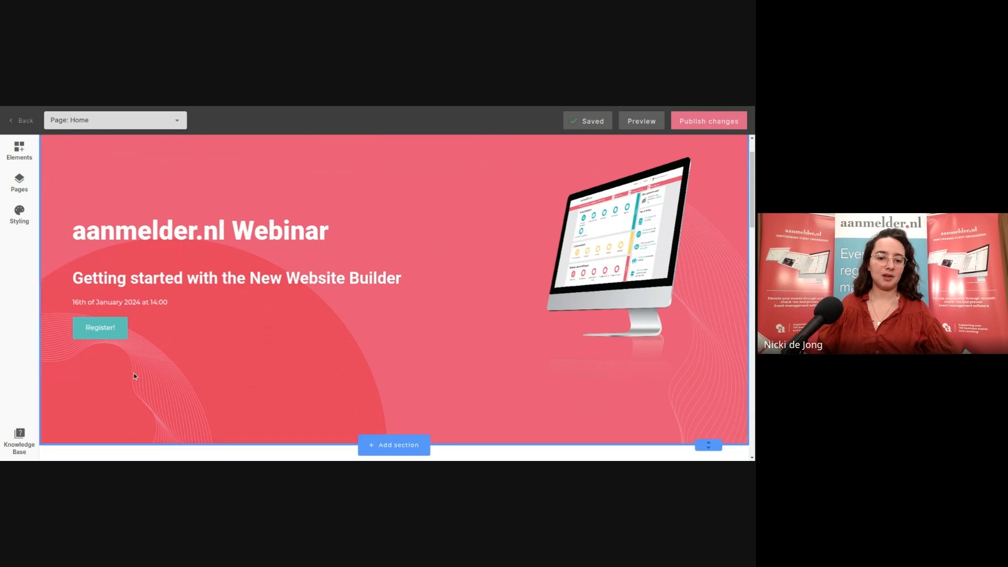
scroll(447, 338, "up", 1)
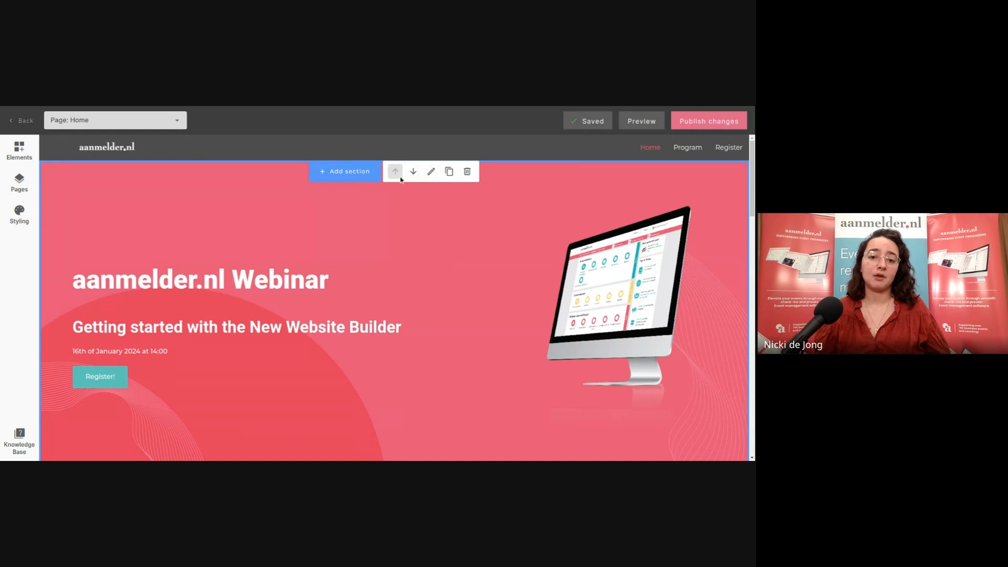
left_click(431, 173)
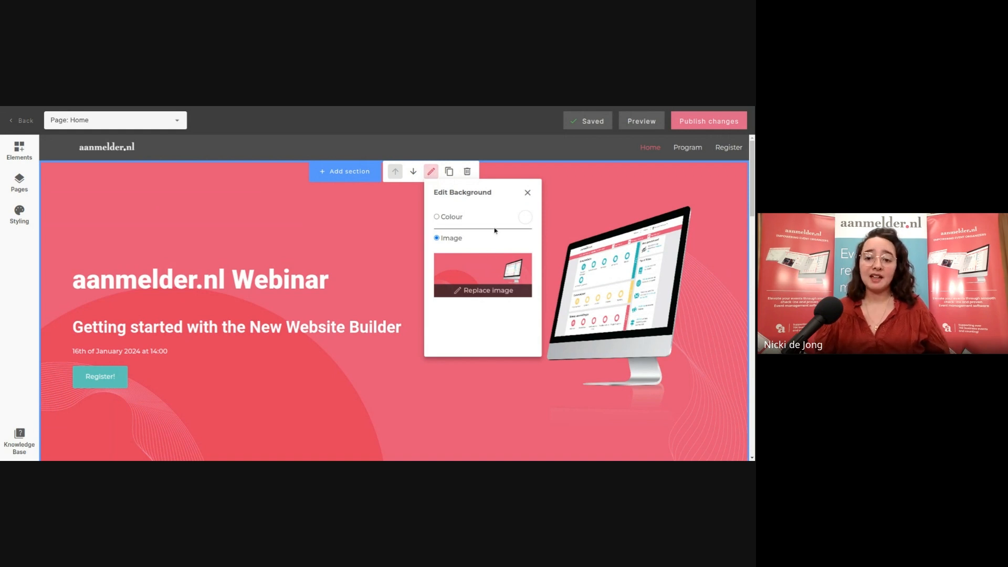
left_click(525, 217)
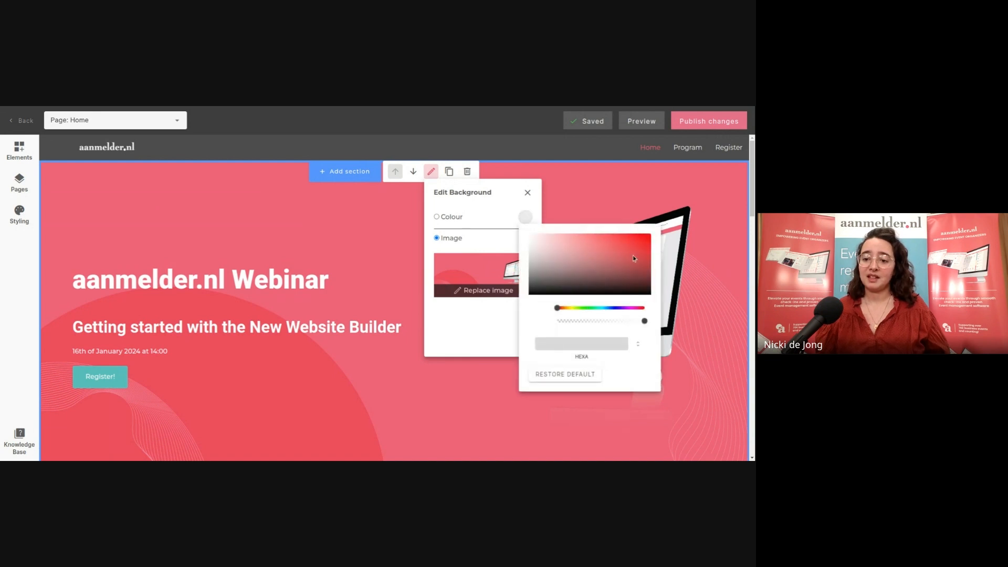
left_click(636, 346)
left_click(639, 346)
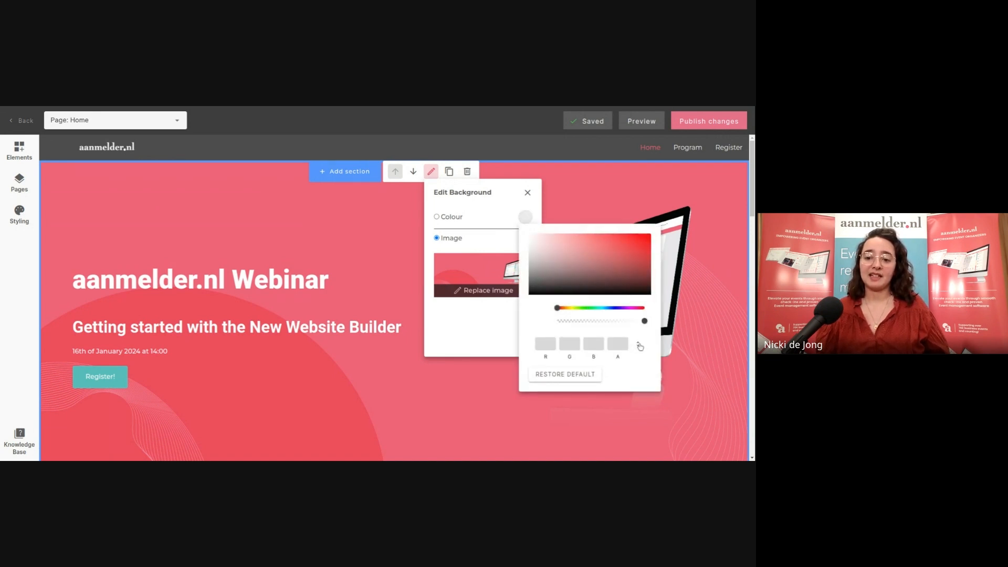
left_click(640, 346)
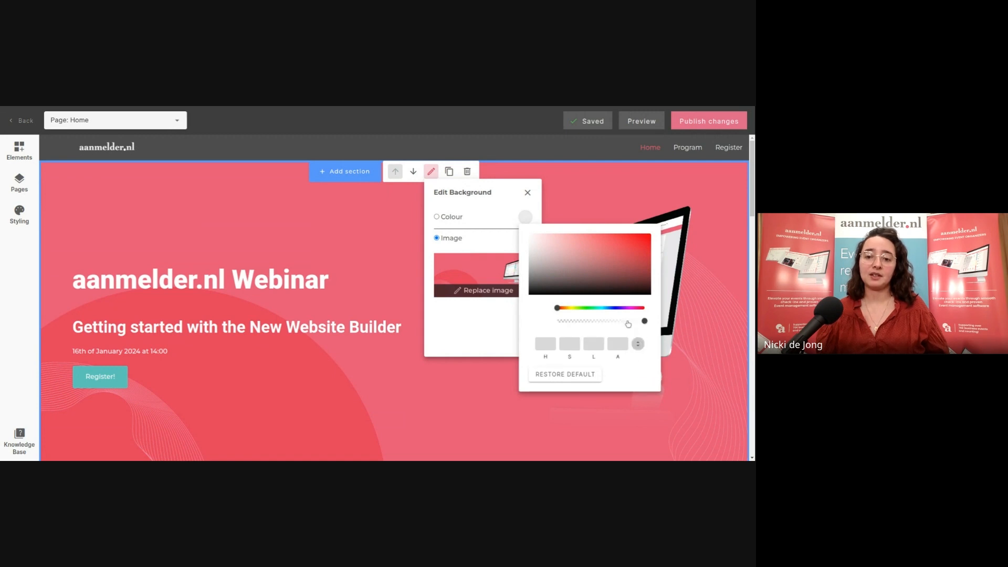
key("Escape")
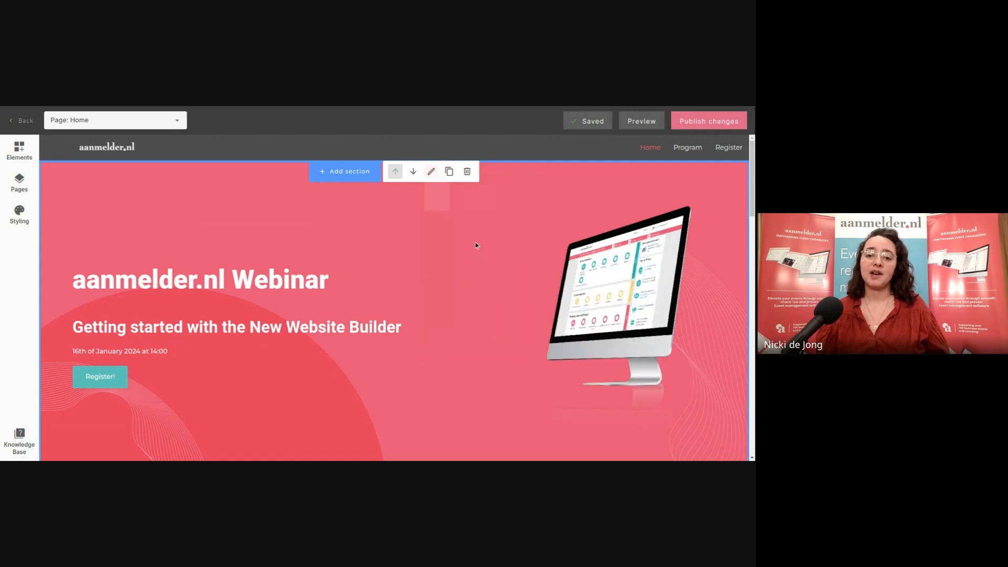
scroll(483, 264, "down", 1)
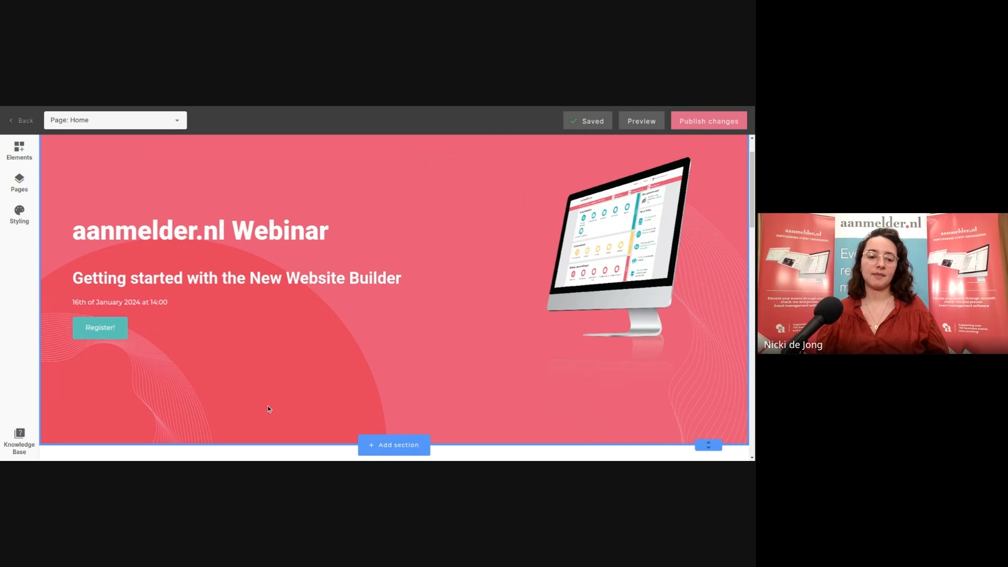
scroll(332, 329, "down", 3)
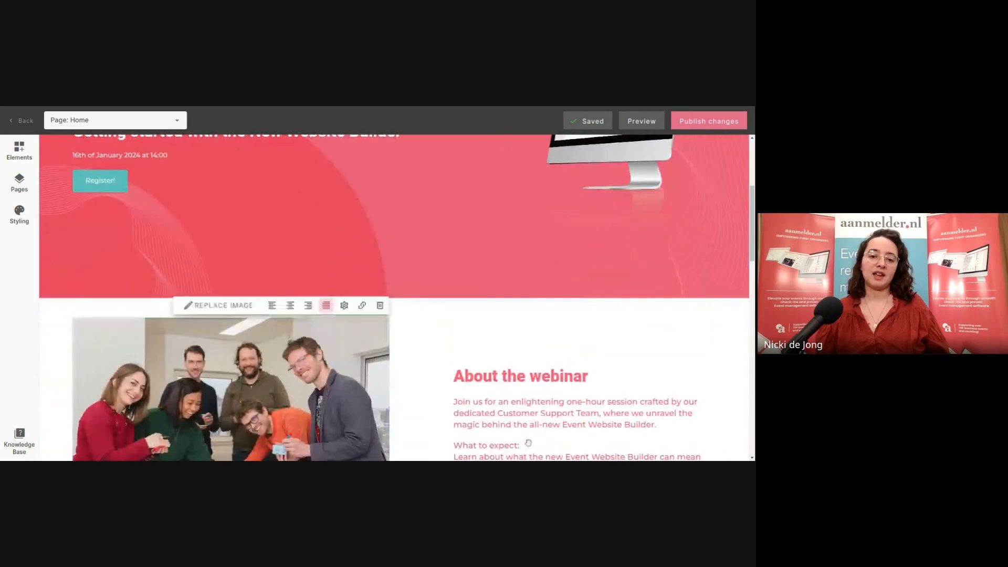
scroll(417, 242, "down", 1)
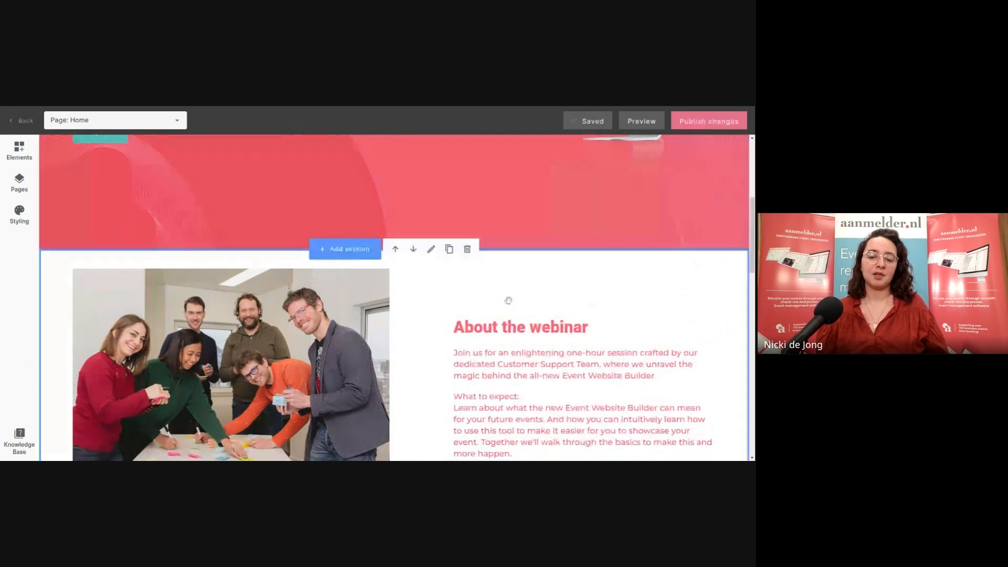
scroll(535, 321, "up", 3)
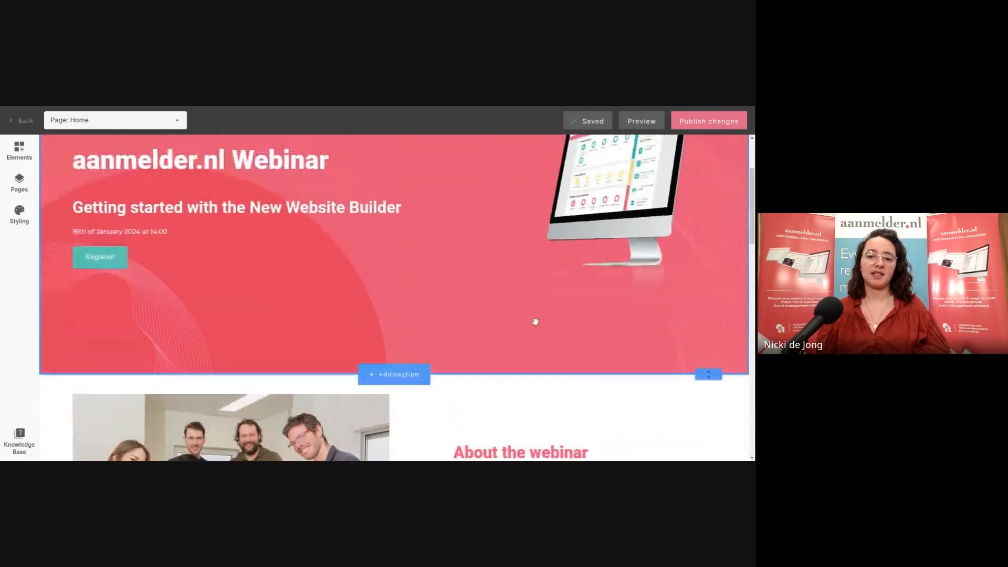
scroll(535, 321, "up", 3)
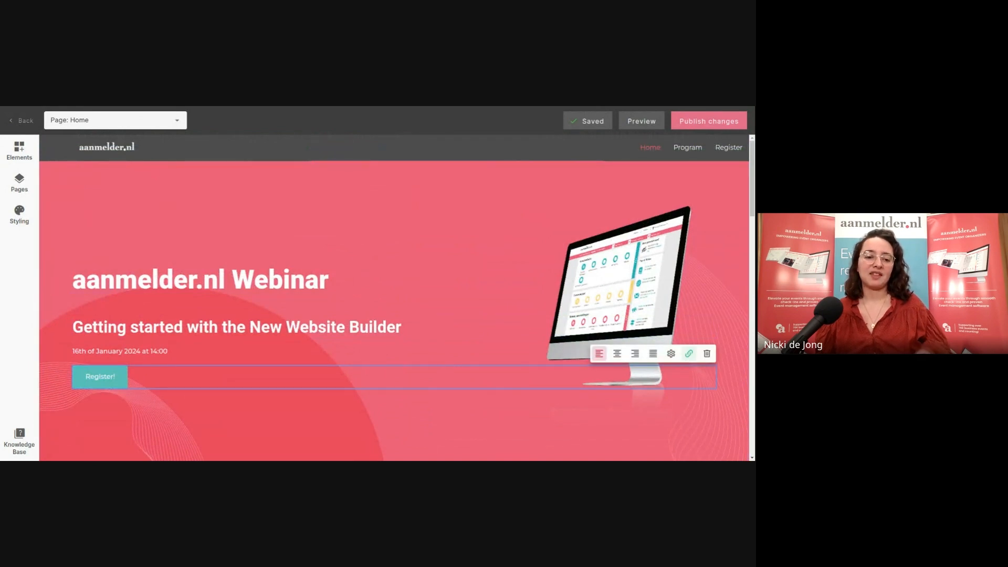
scroll(456, 342, "down", 5)
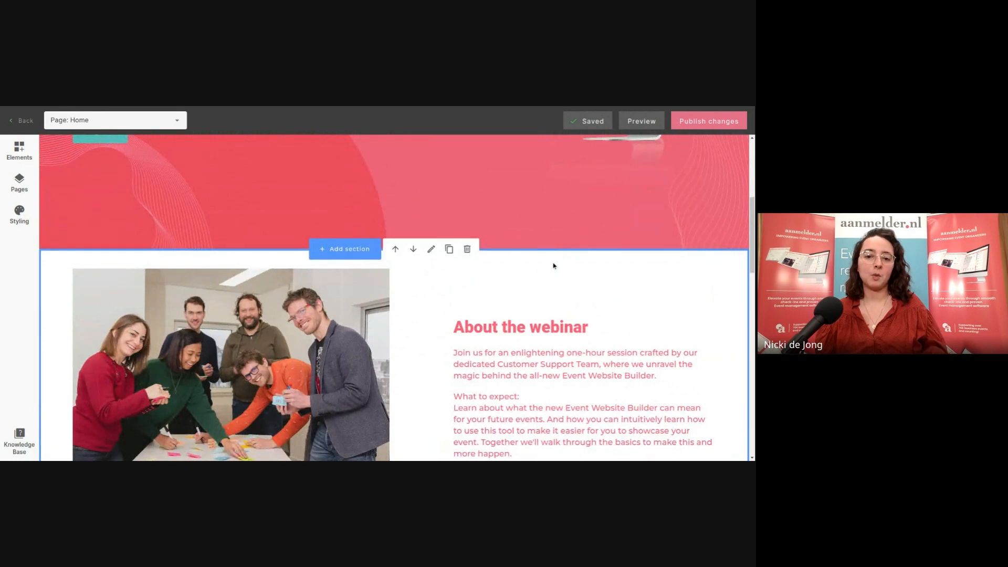
scroll(554, 265, "down", 1)
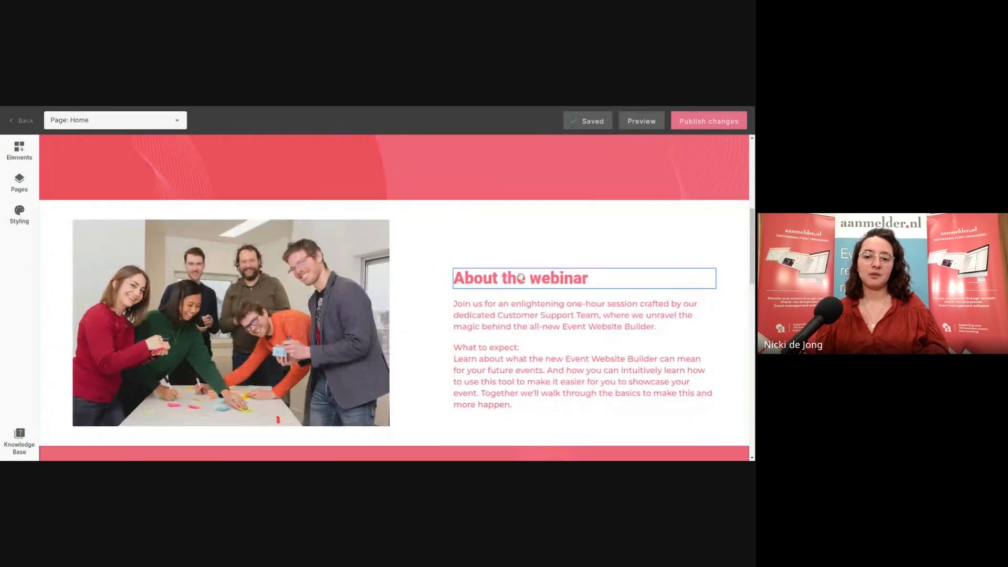
scroll(464, 325, "down", 5)
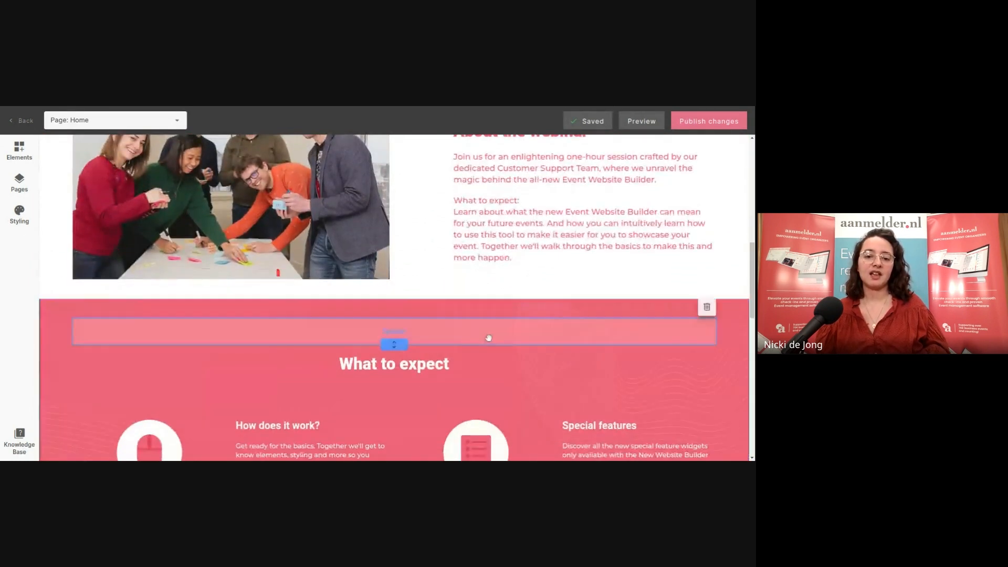
scroll(500, 337, "down", 3)
scroll(472, 375, "up", 2)
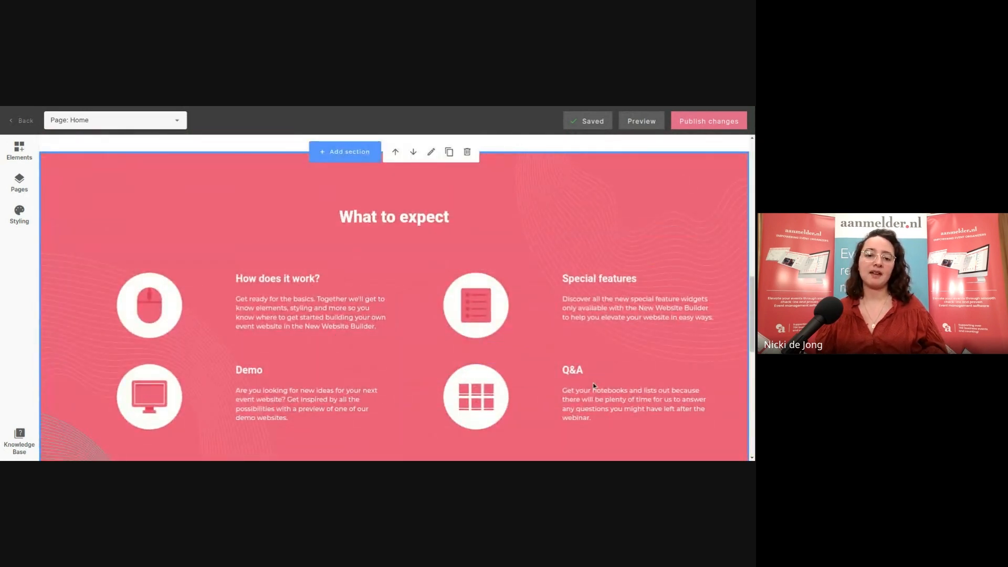
scroll(594, 387, "up", 8)
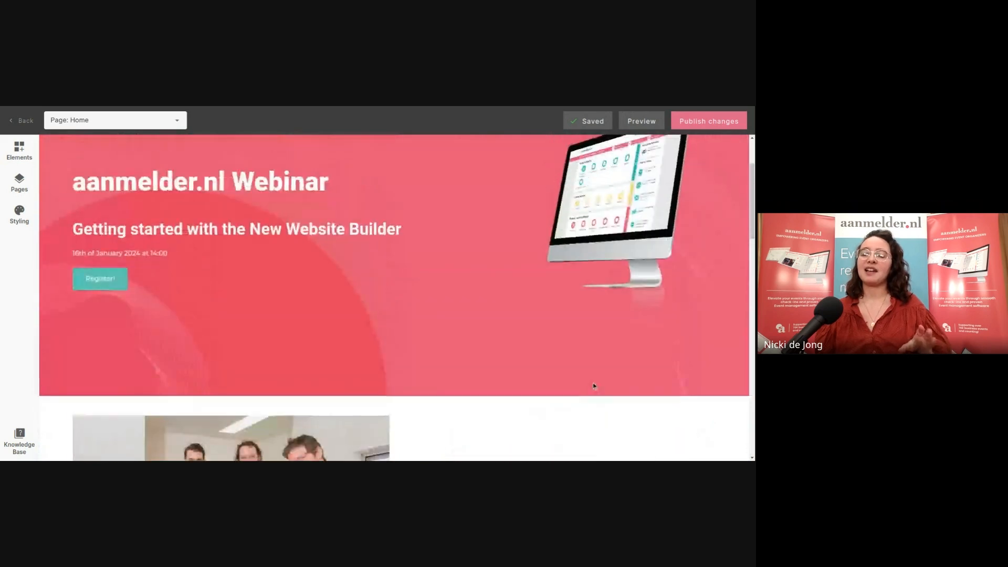
scroll(593, 385, "up", 2)
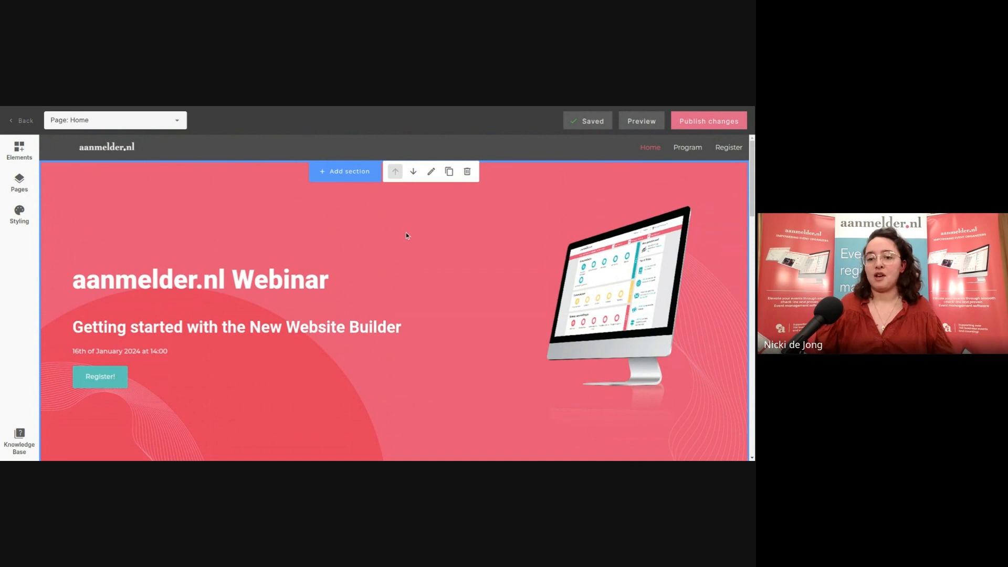
scroll(405, 232, "down", 1)
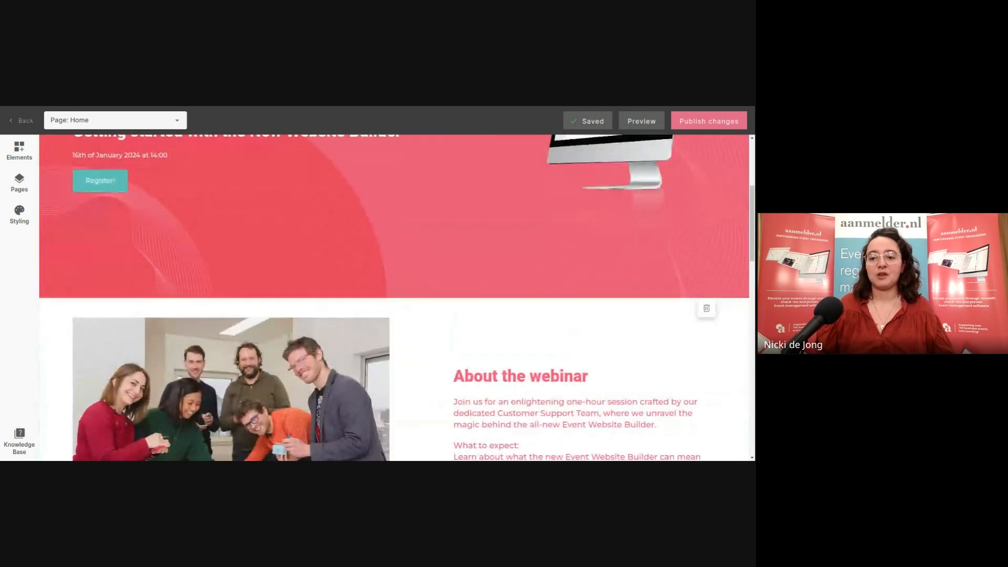
left_click_drag(708, 297, 712, 237)
scroll(713, 237, "up", 1)
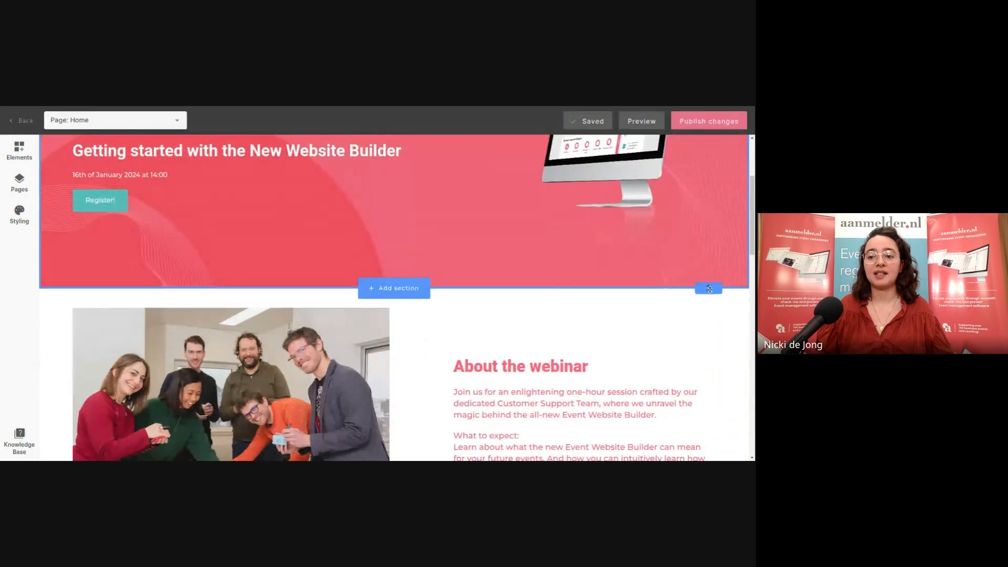
left_click_drag(712, 289, 712, 342)
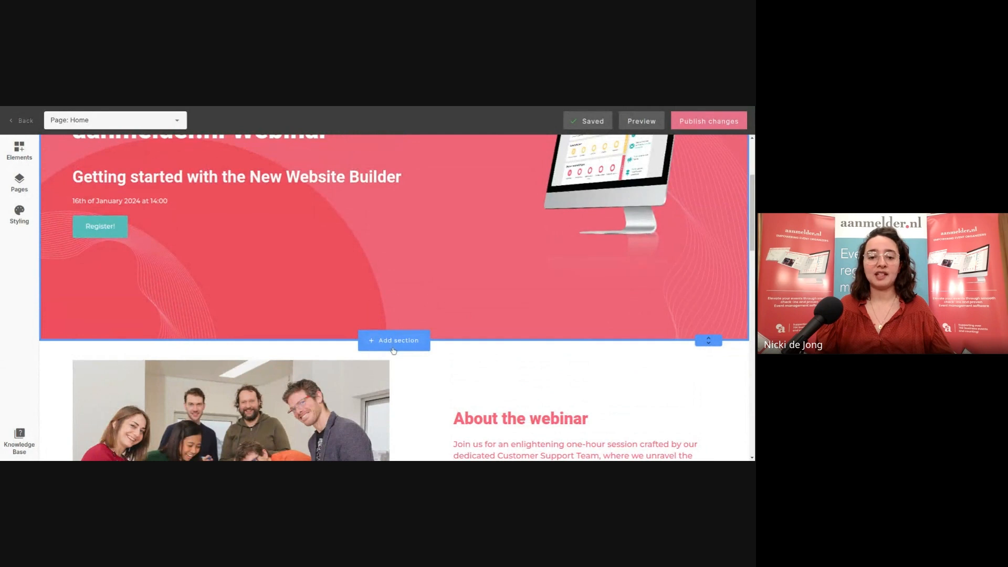
scroll(396, 339, "up", 3)
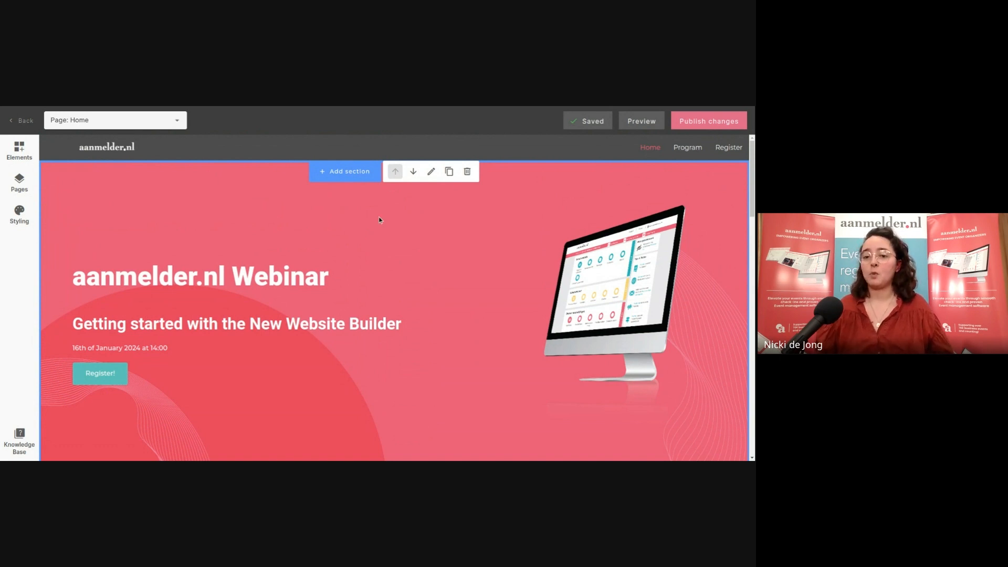
scroll(380, 220, "down", 1)
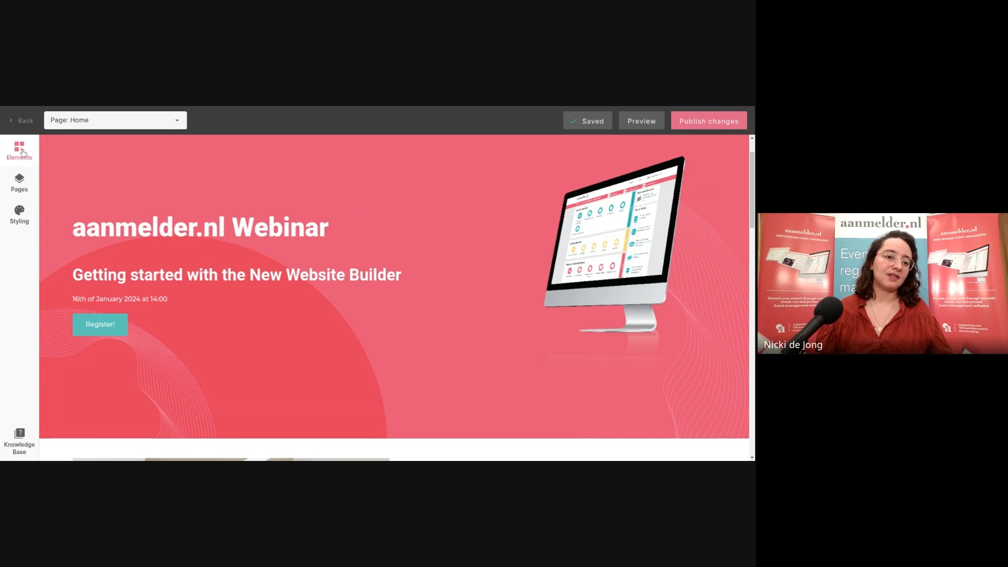
Add a new Text element to the hero banner's right column
left_click(22, 153)
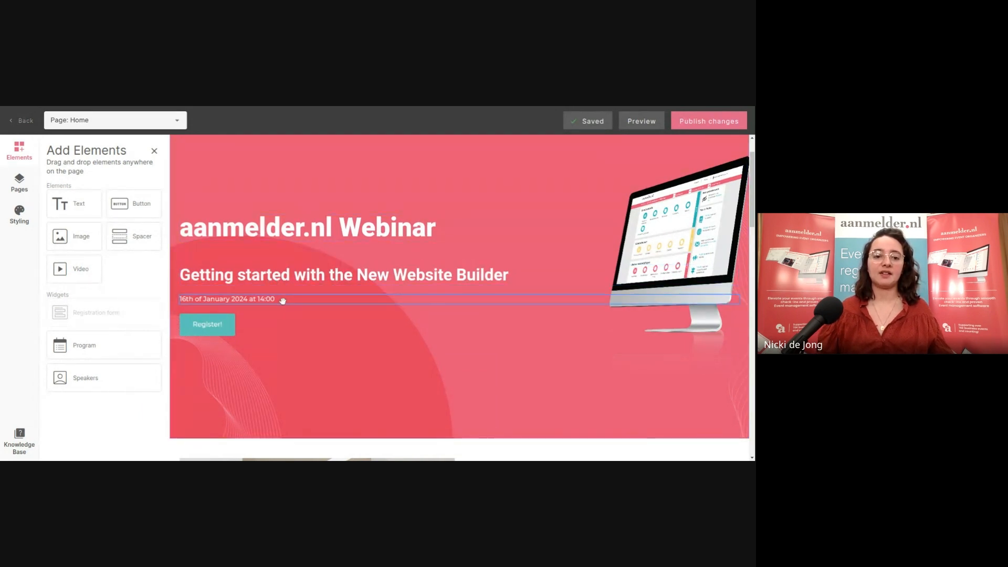
left_click(198, 328)
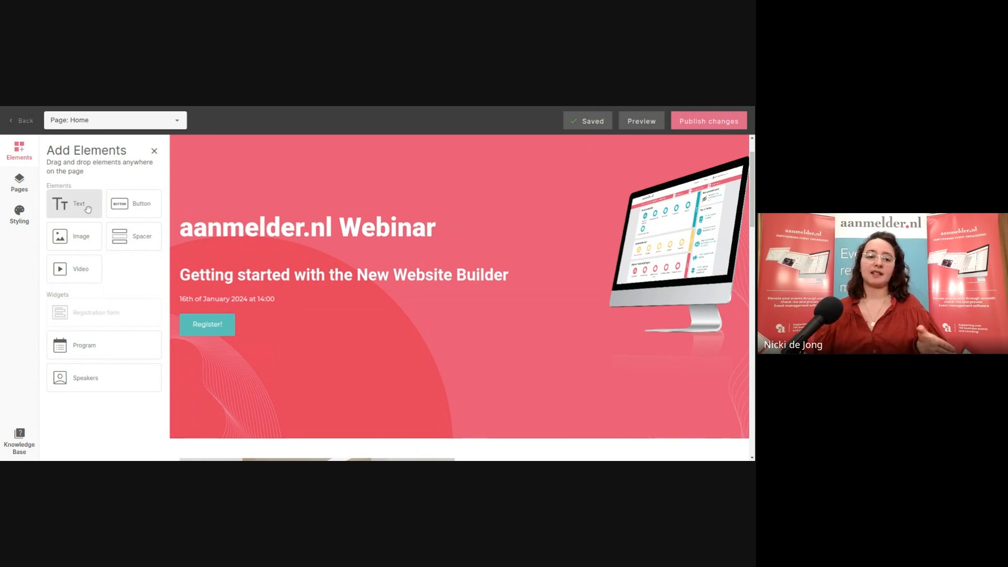
left_click_drag(90, 204, 90, 205)
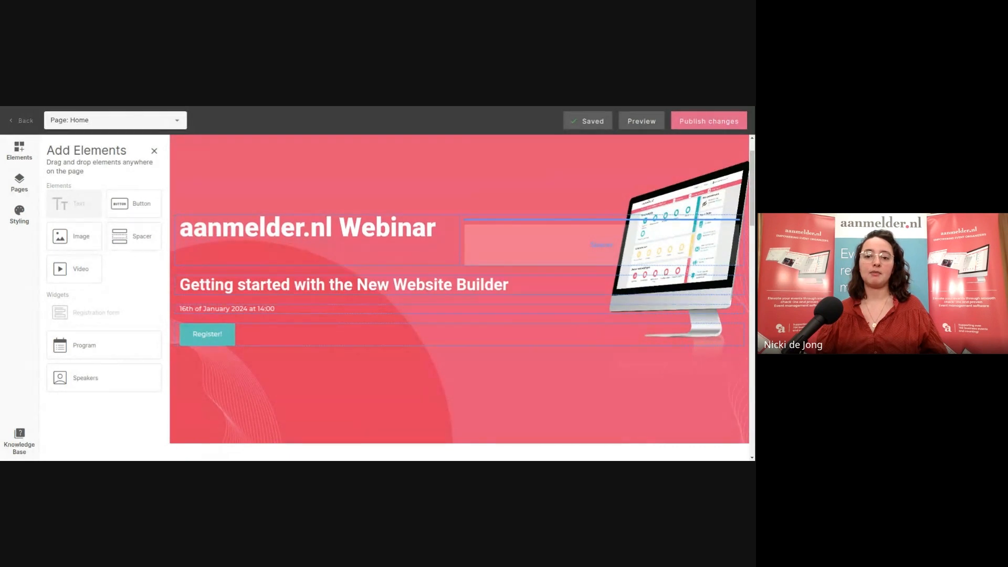
left_click_drag(601, 244, 535, 219)
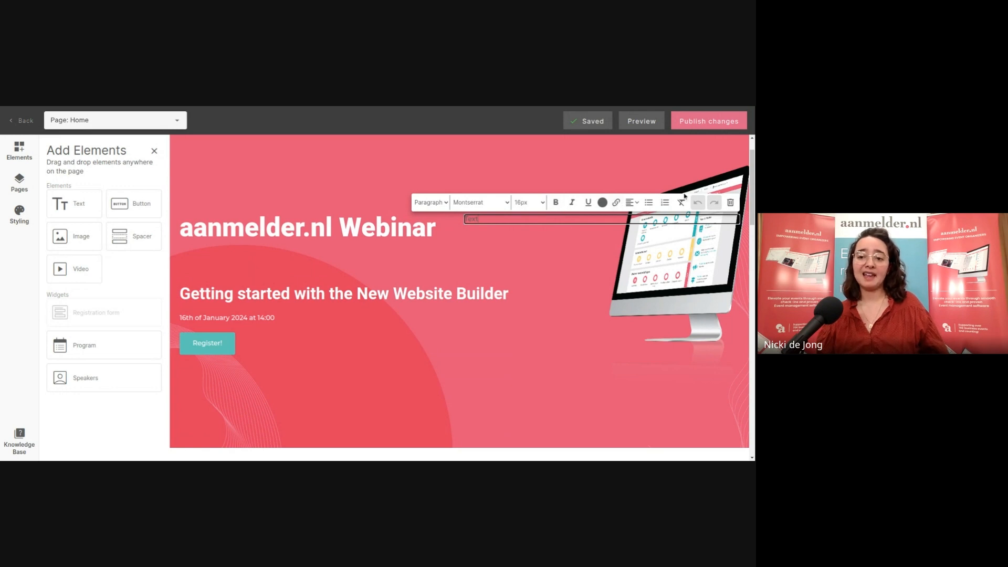
Delete the placeholder Text element from the hero banner and confirm the removal
left_click(640, 204)
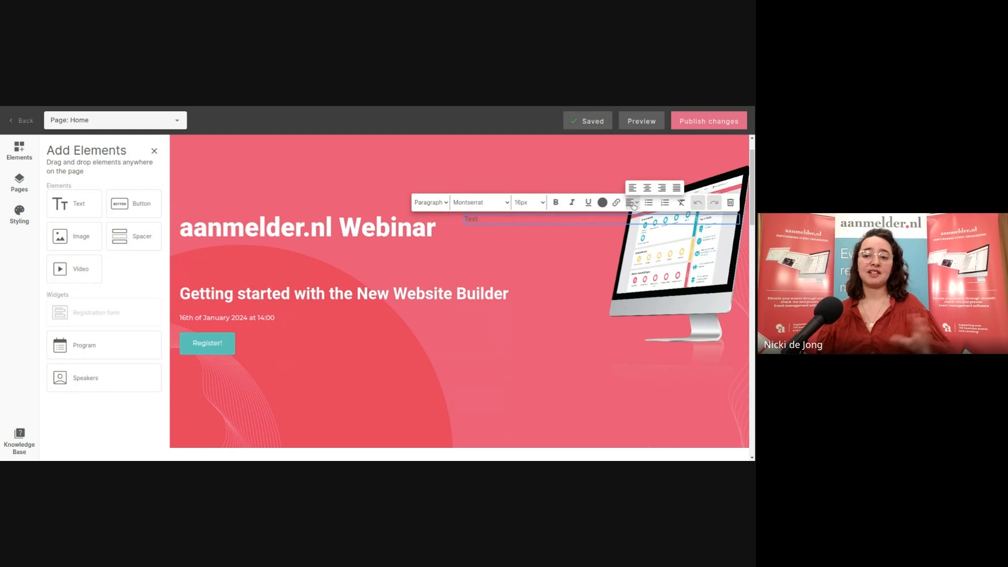
left_click(730, 203)
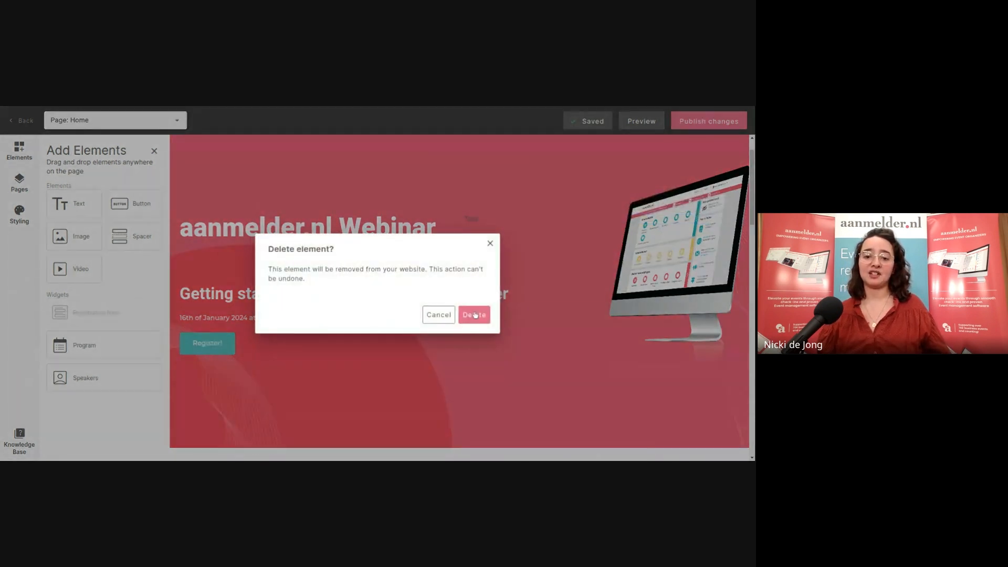
left_click(474, 314)
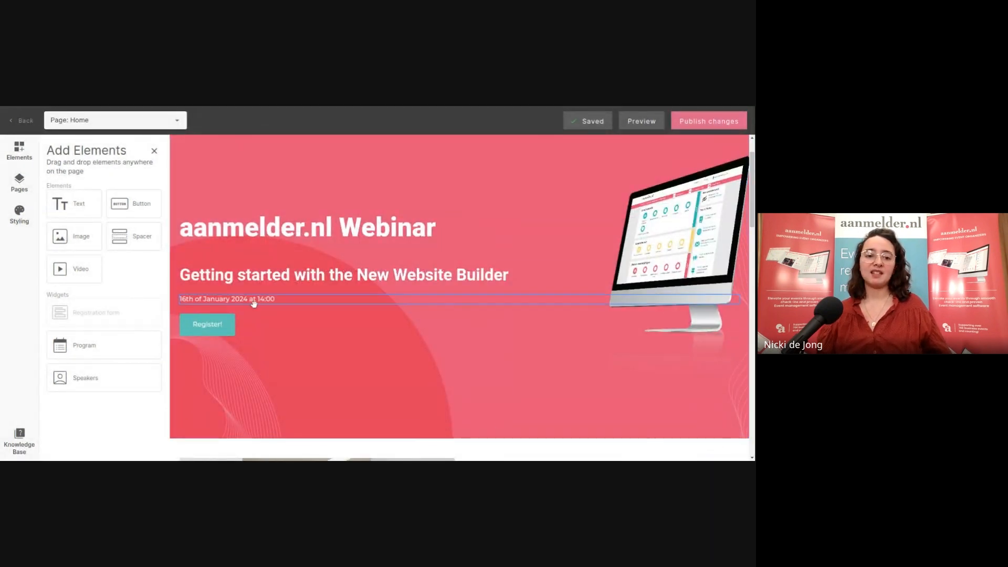
left_click(261, 323)
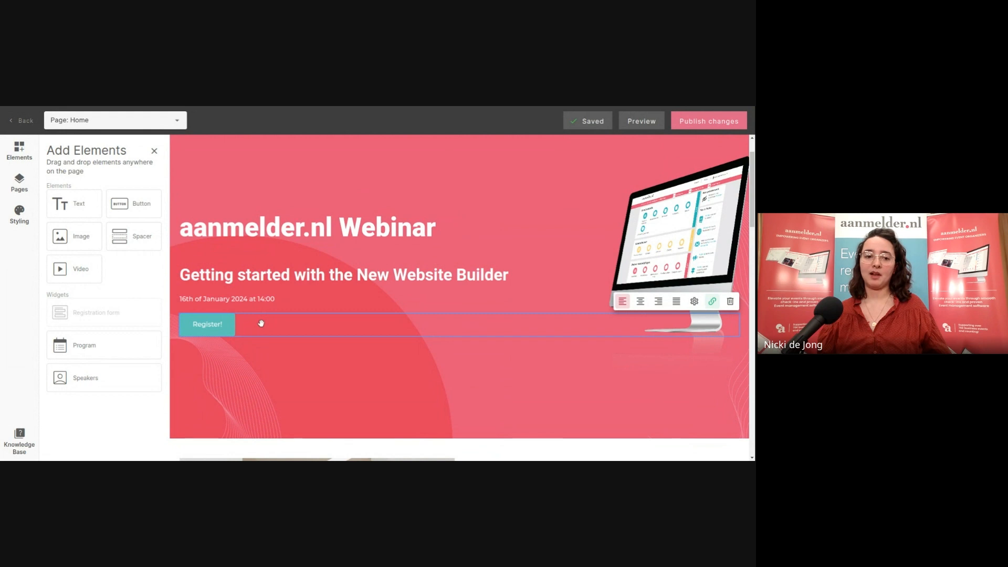
scroll(272, 325, "down", 5)
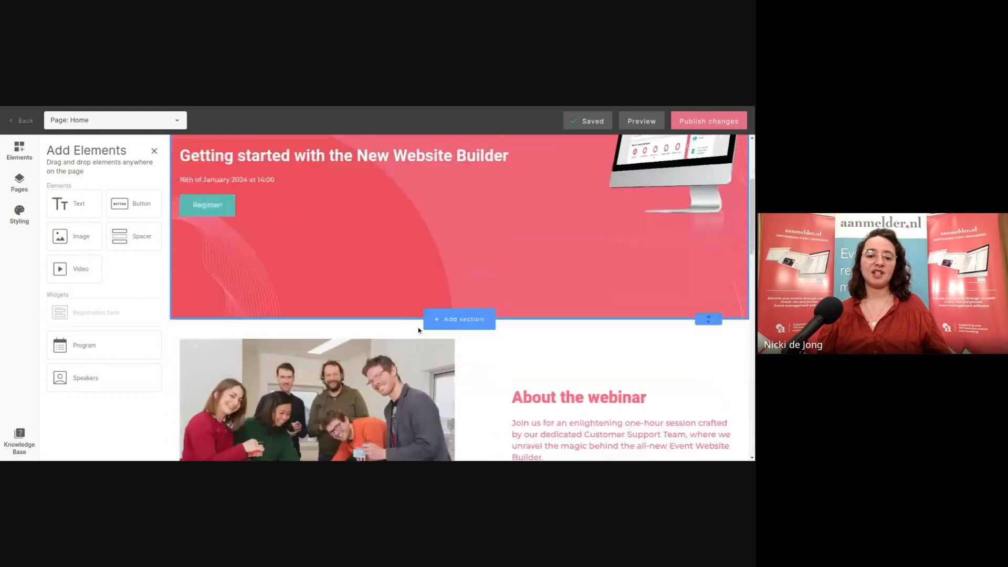
left_click(329, 324)
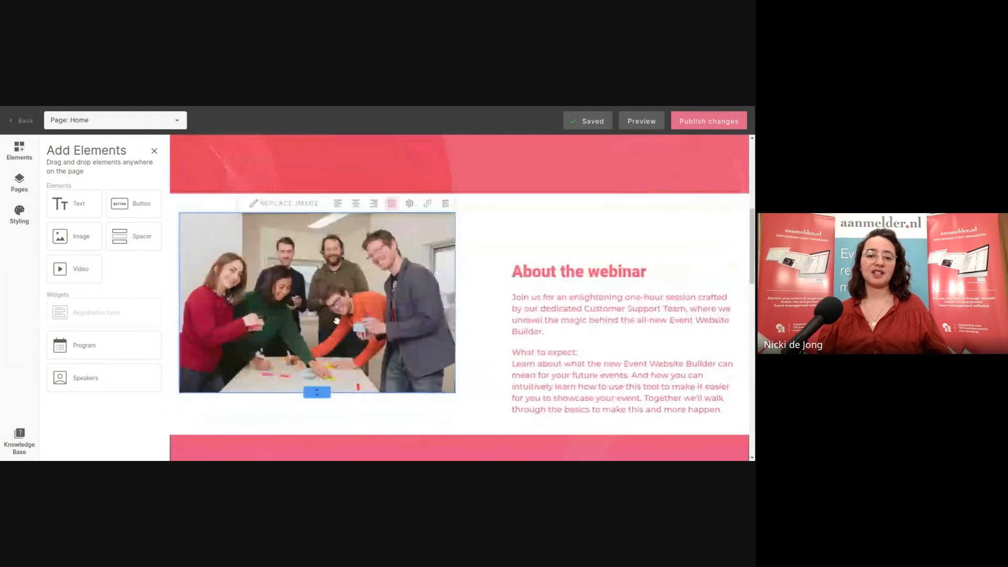
left_click(305, 206)
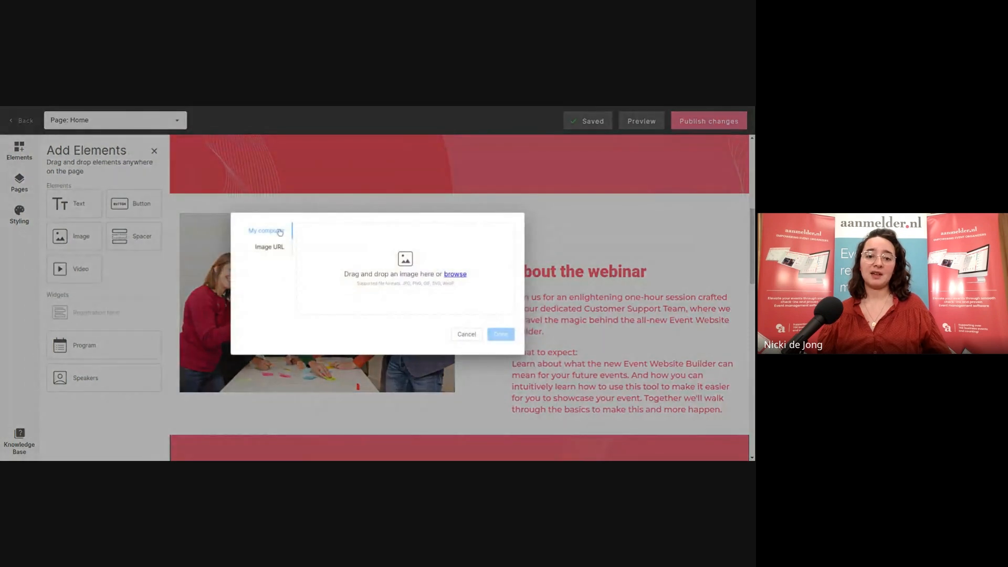
left_click(275, 249)
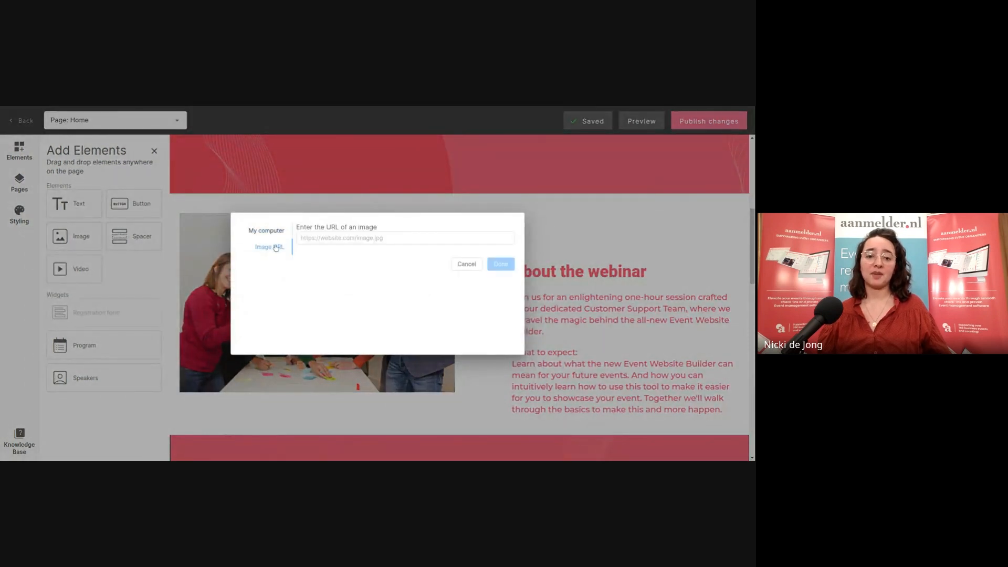
left_click(266, 231)
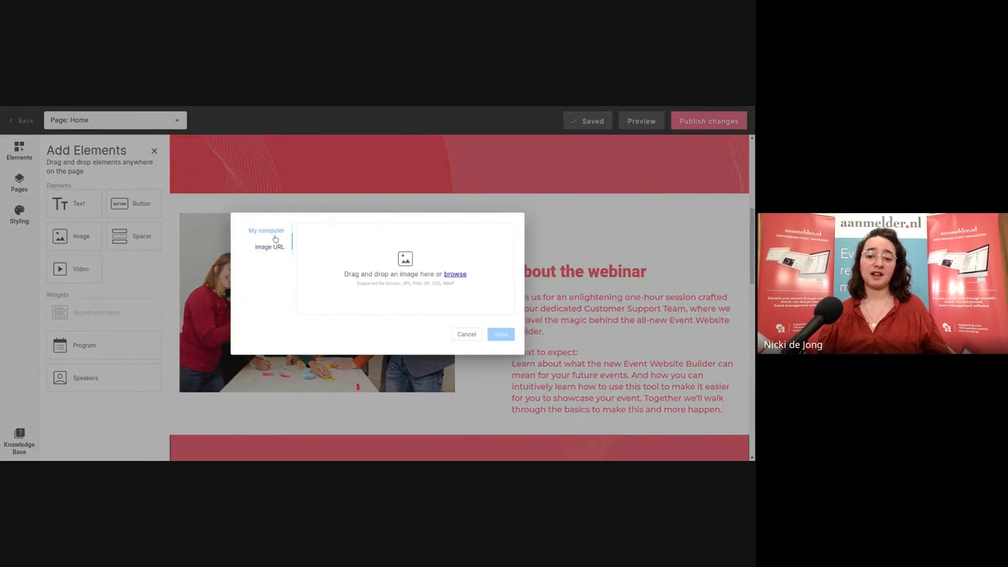
left_click(467, 334)
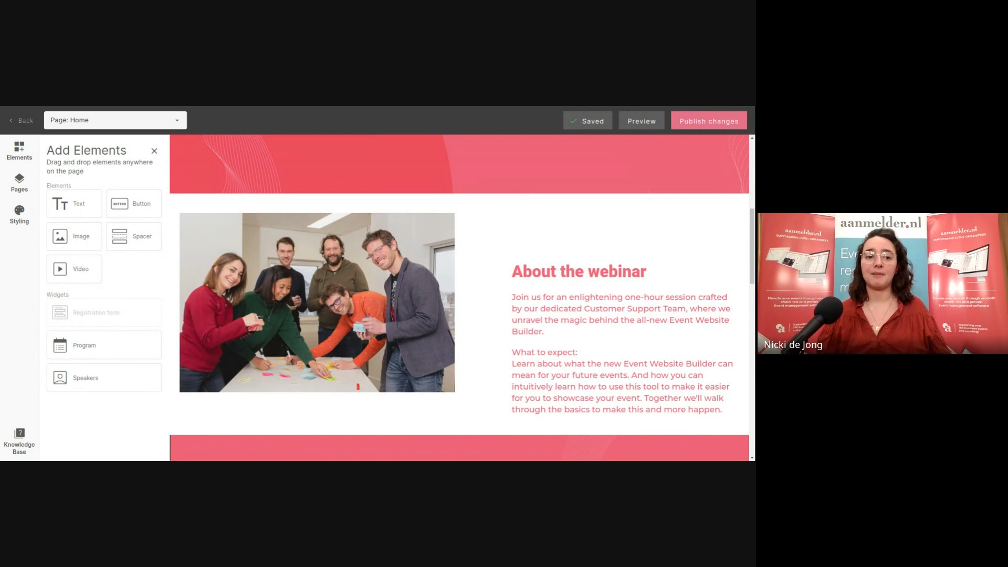
mouse_move(178, 205)
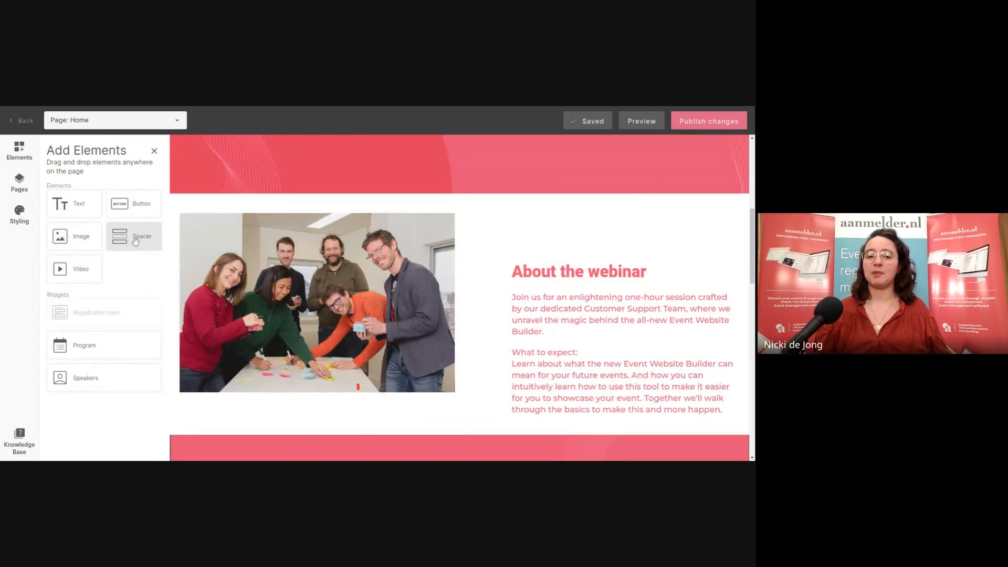
Drop a Spacer block into the hero banner beside the 'aanmelder.nl Webinar' title
left_click_drag(135, 241, 561, 256)
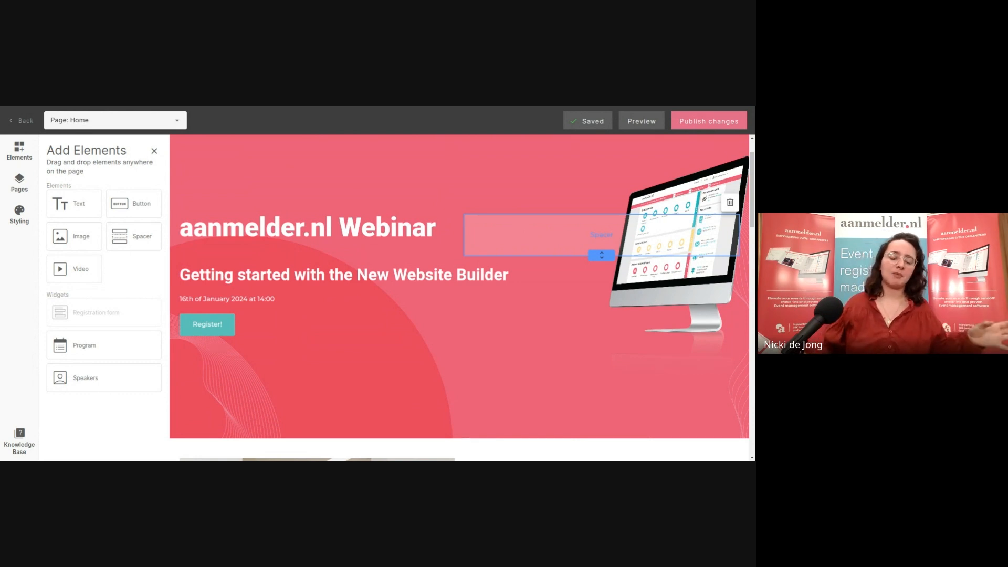
scroll(564, 245, "down", 1)
scroll(563, 244, "down", 12)
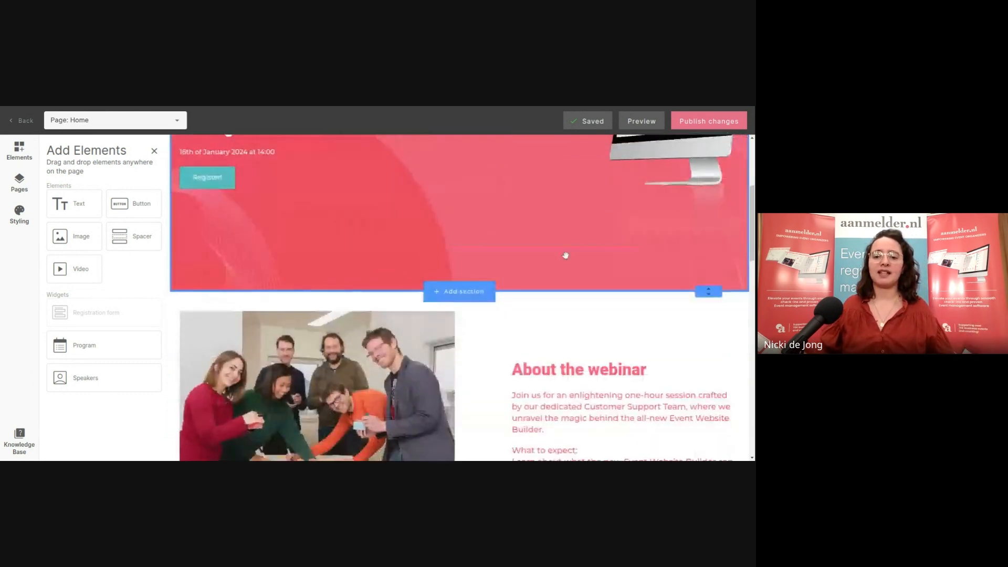
scroll(554, 277, "down", 5)
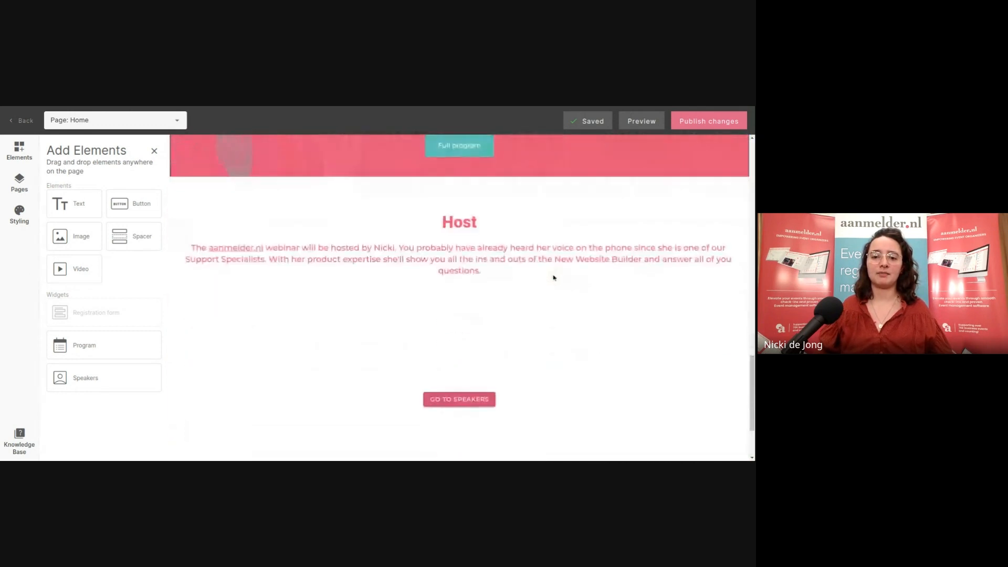
scroll(382, 340, "up", 2)
scroll(419, 326, "up", 6)
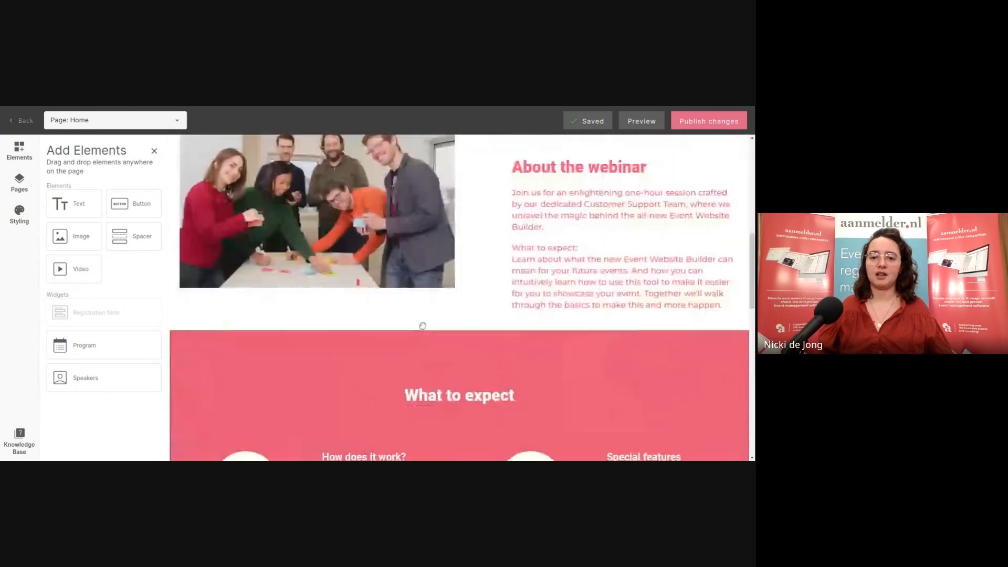
scroll(418, 326, "down", 7)
scroll(418, 354, "up", 6)
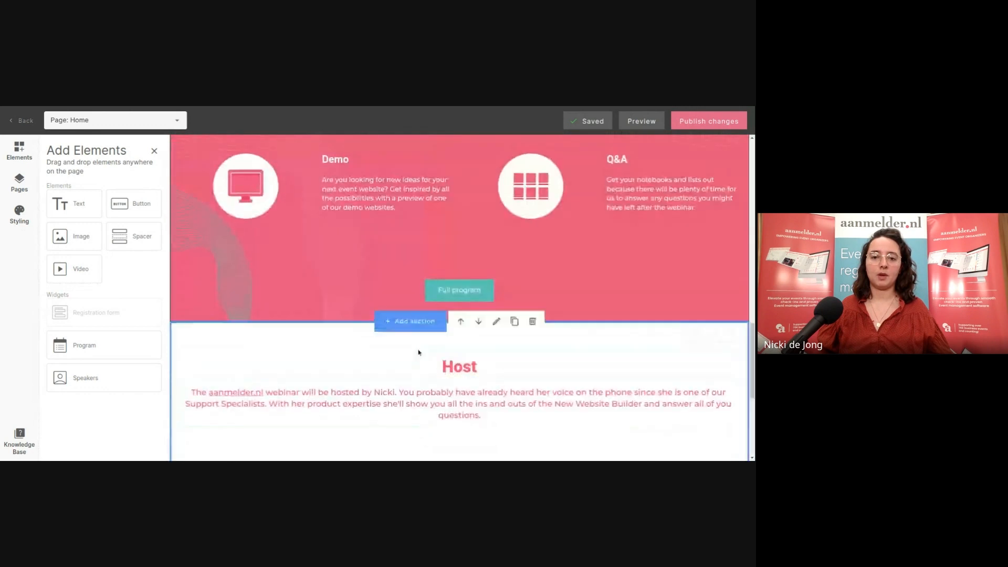
scroll(420, 351, "up", 2)
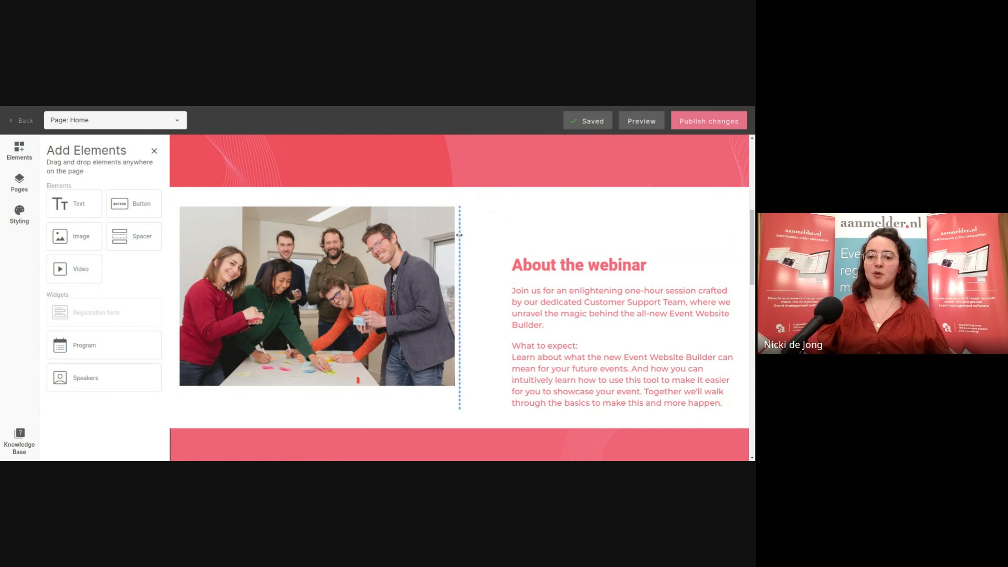
Narrow the team photo's column and widen the 'About the webinar' text column
left_click_drag(433, 246, 373, 258)
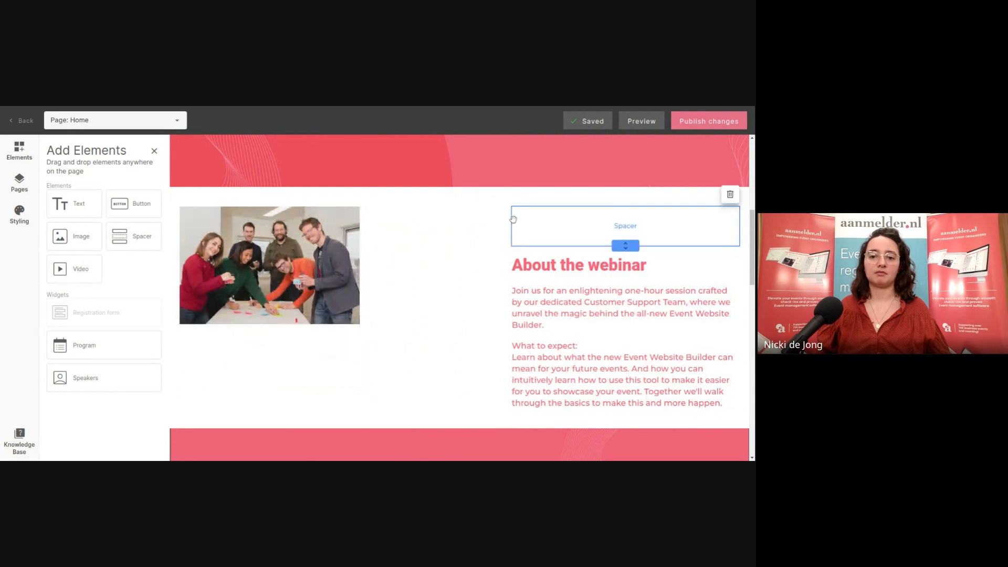
left_click_drag(507, 224, 426, 235)
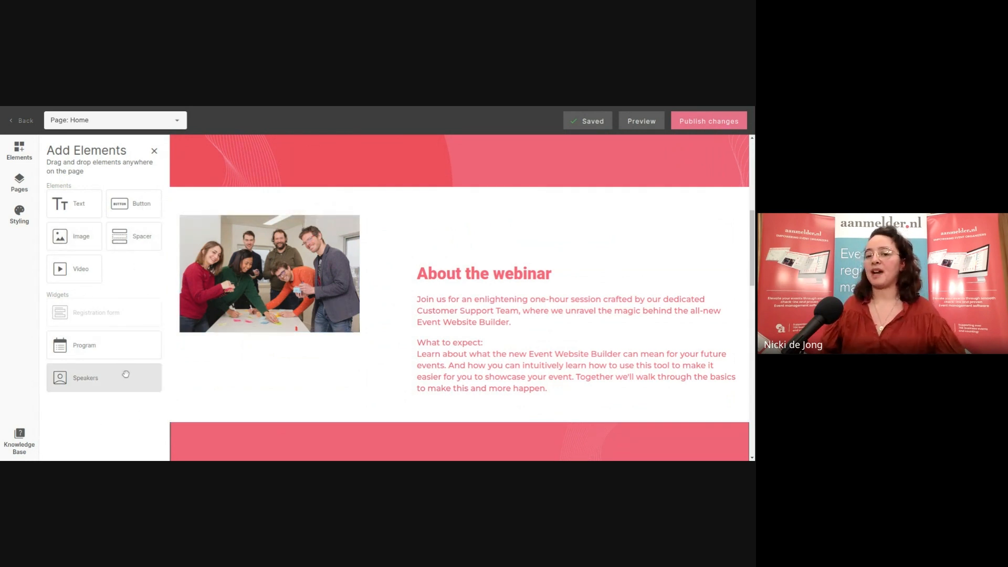
scroll(390, 254, "down", 7)
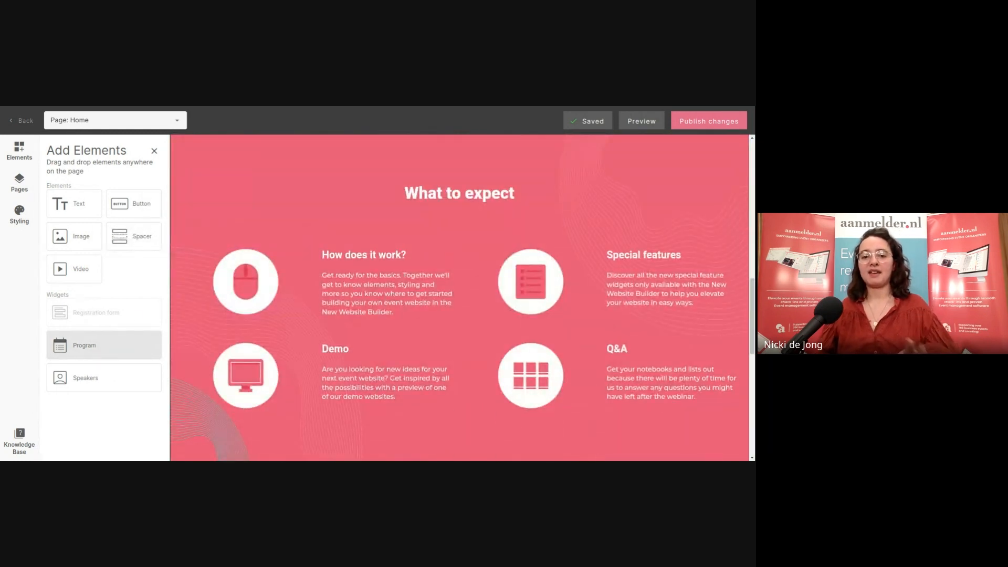
scroll(357, 247, "down", 7)
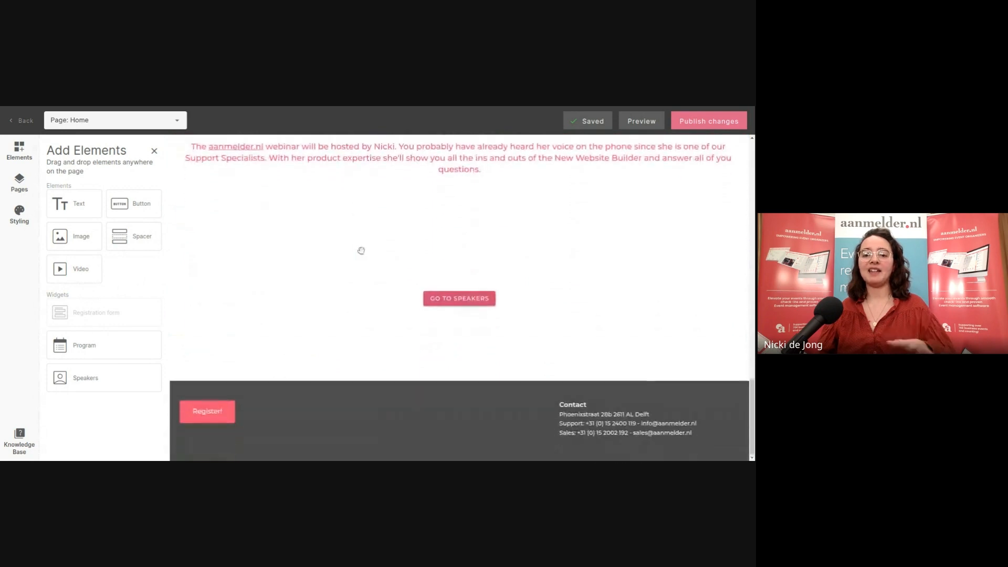
scroll(414, 261, "up", 8)
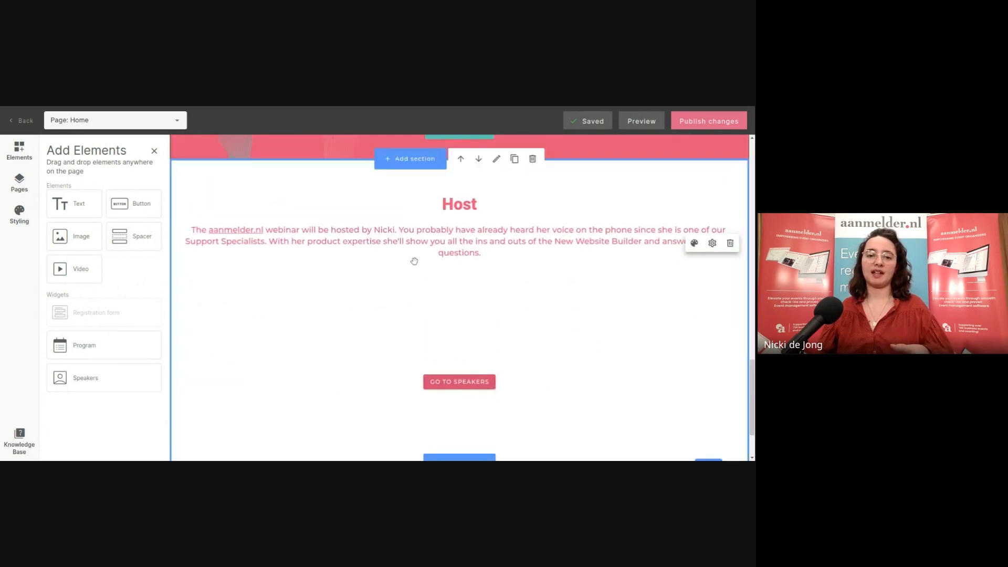
scroll(415, 261, "up", 5)
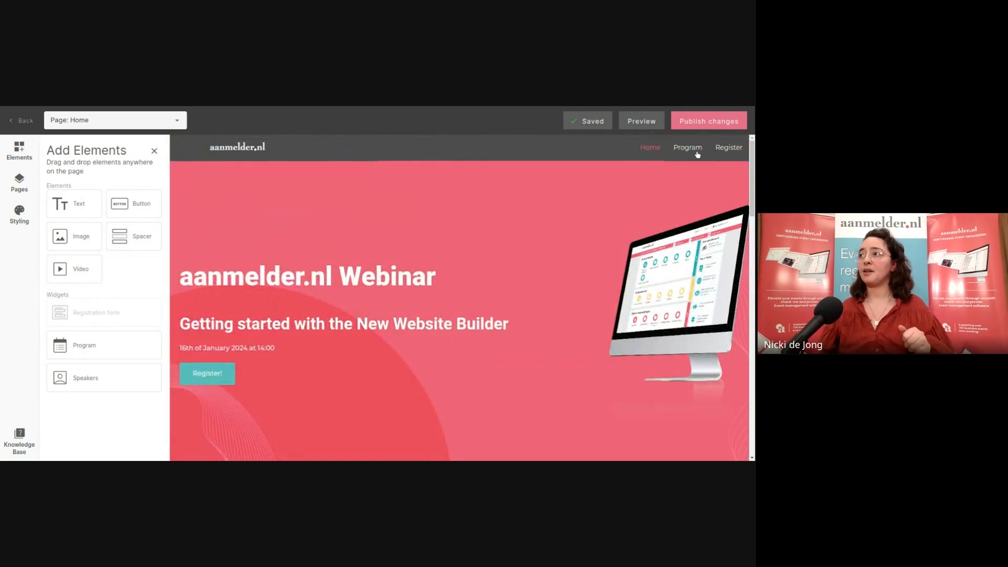
scroll(694, 182, "down", 3)
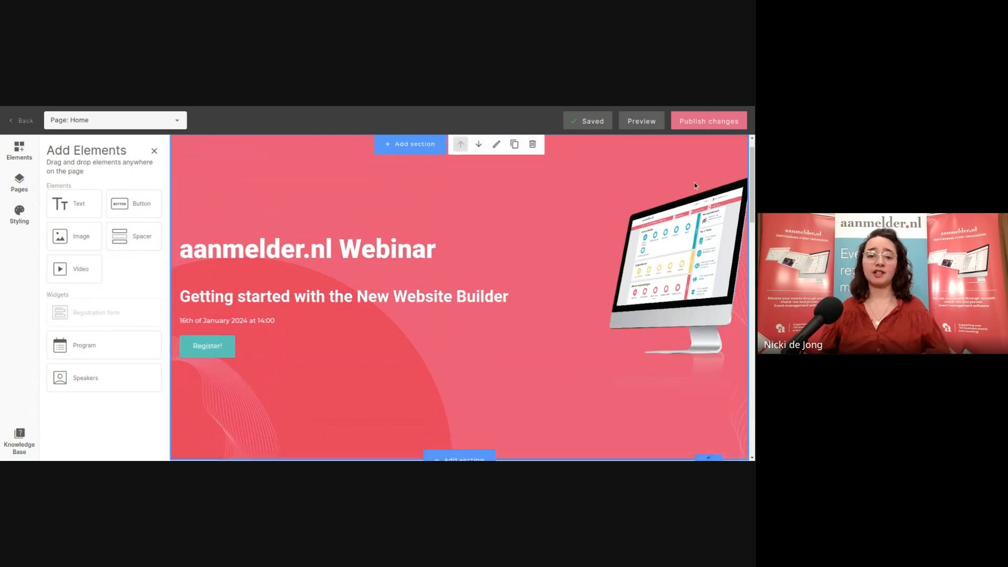
scroll(694, 185, "down", 6)
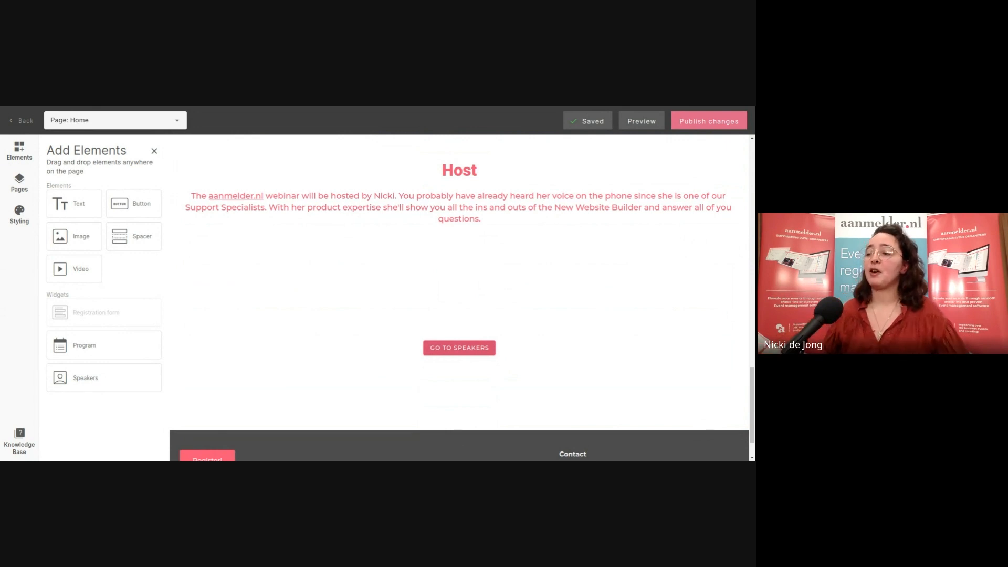
scroll(530, 275, "up", 5)
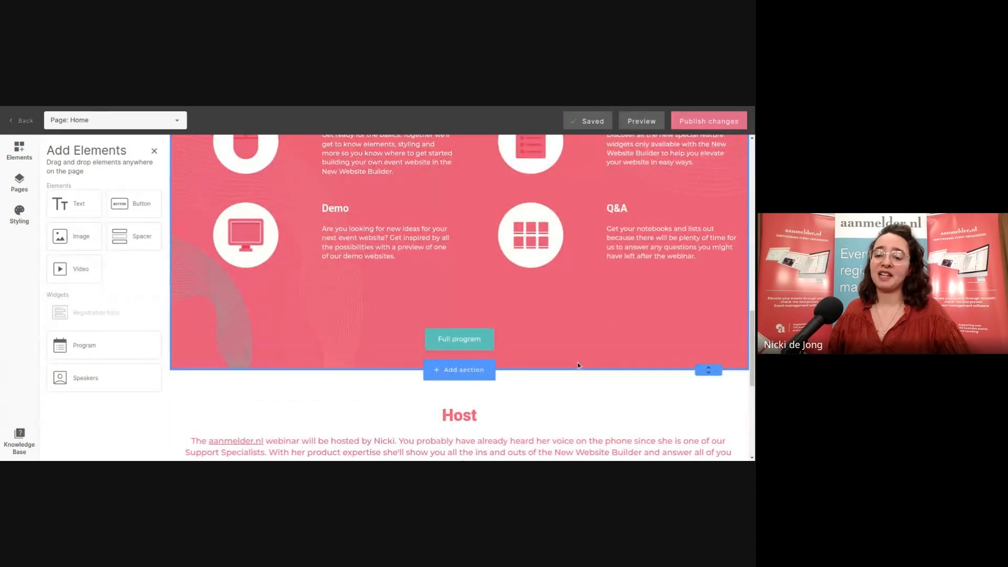
scroll(577, 363, "up", 3)
left_click(582, 288)
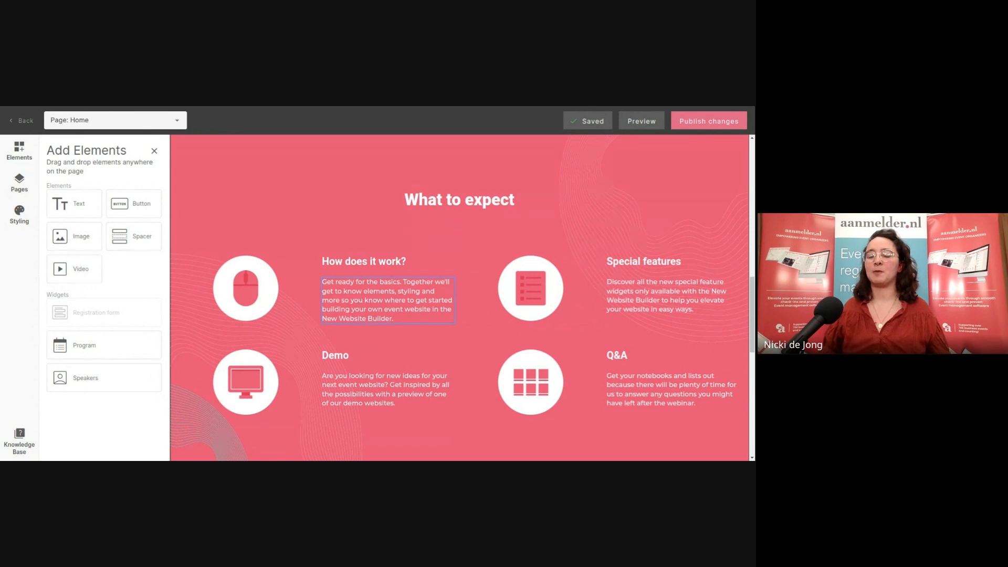
scroll(351, 291, "up", 10)
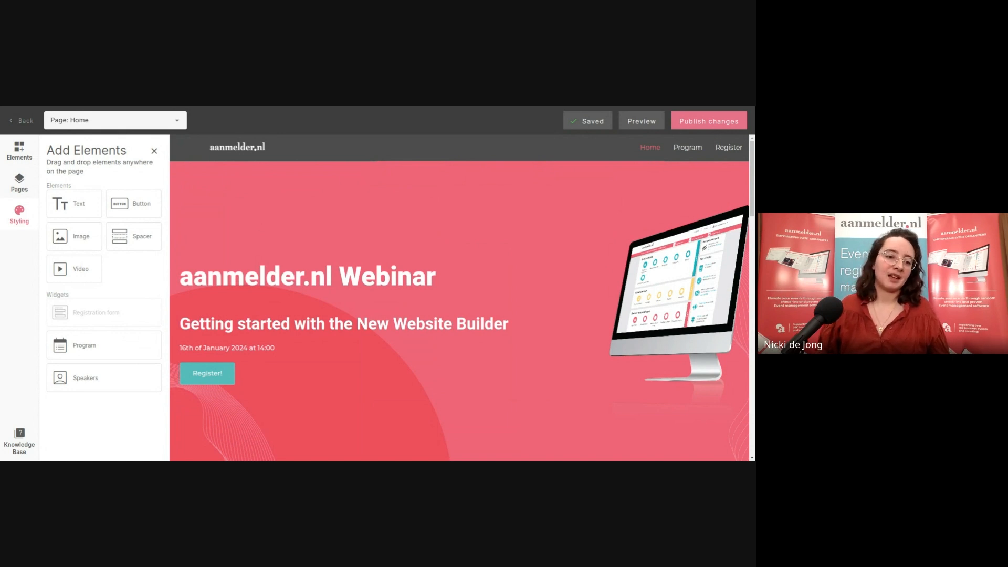
left_click(23, 183)
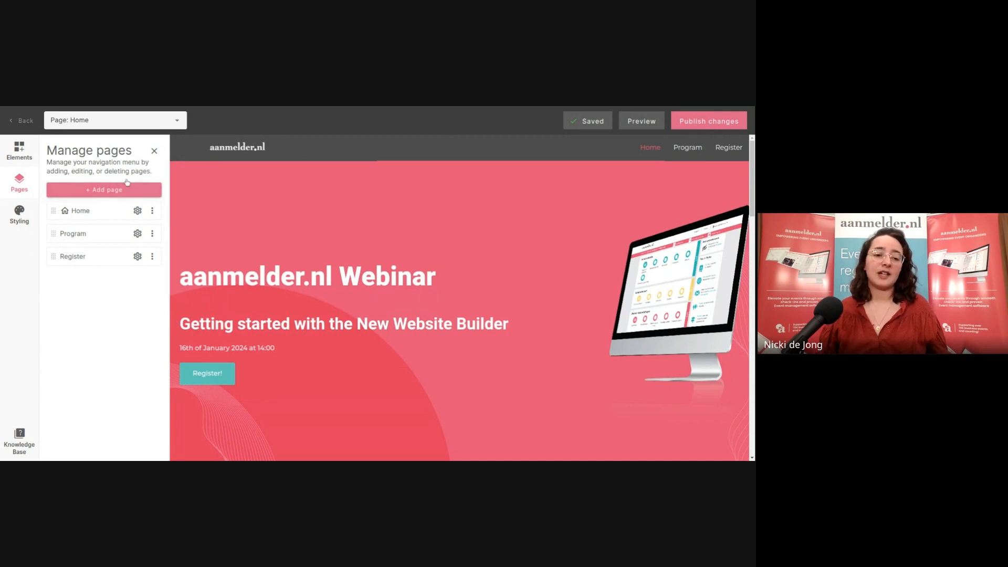
left_click(136, 212)
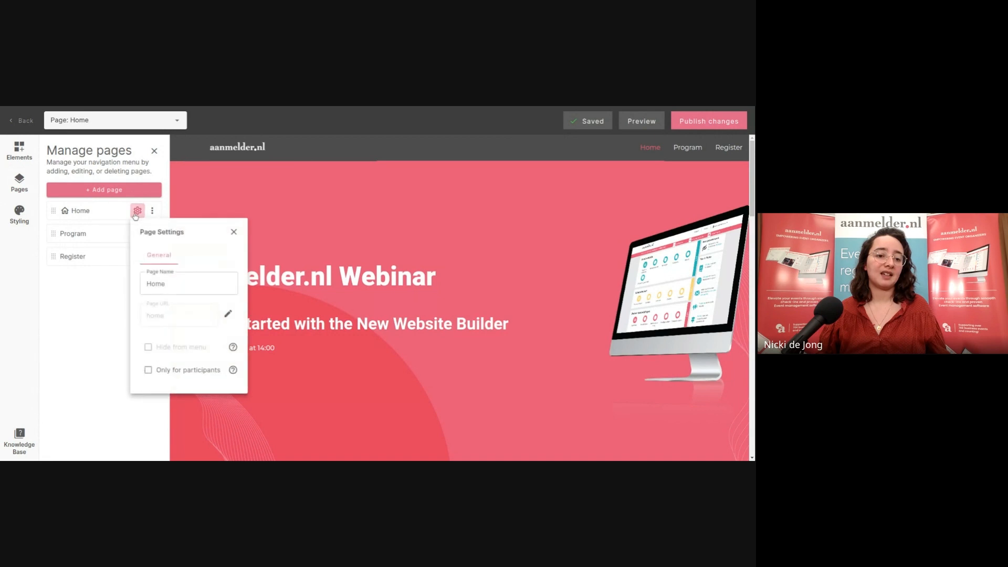
left_click(136, 212)
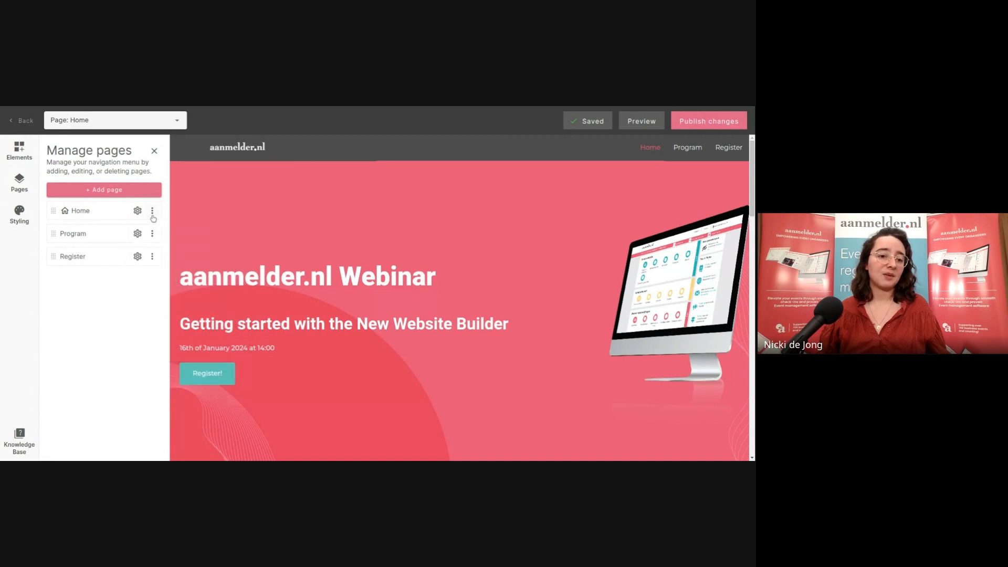
left_click(153, 212)
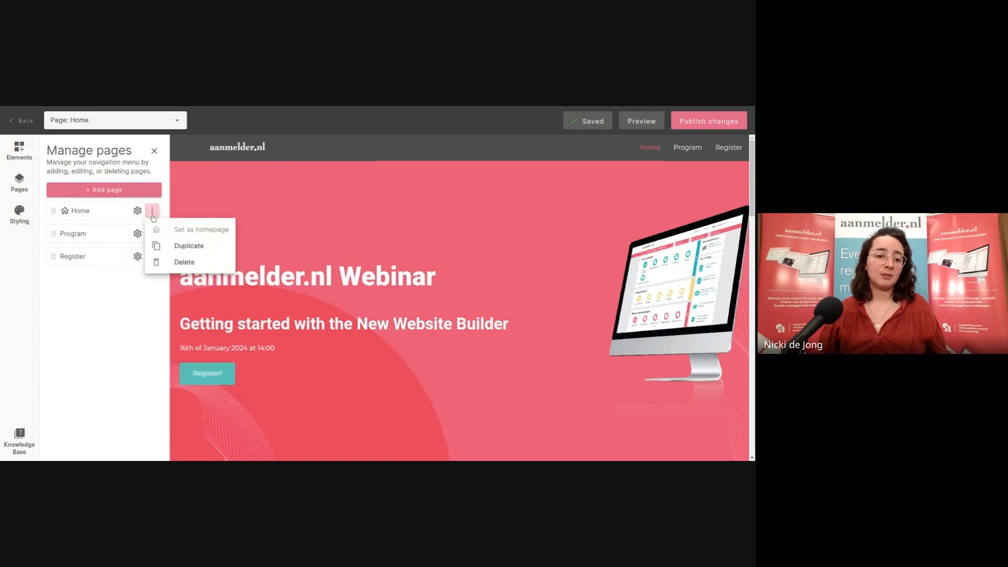
left_click(111, 294)
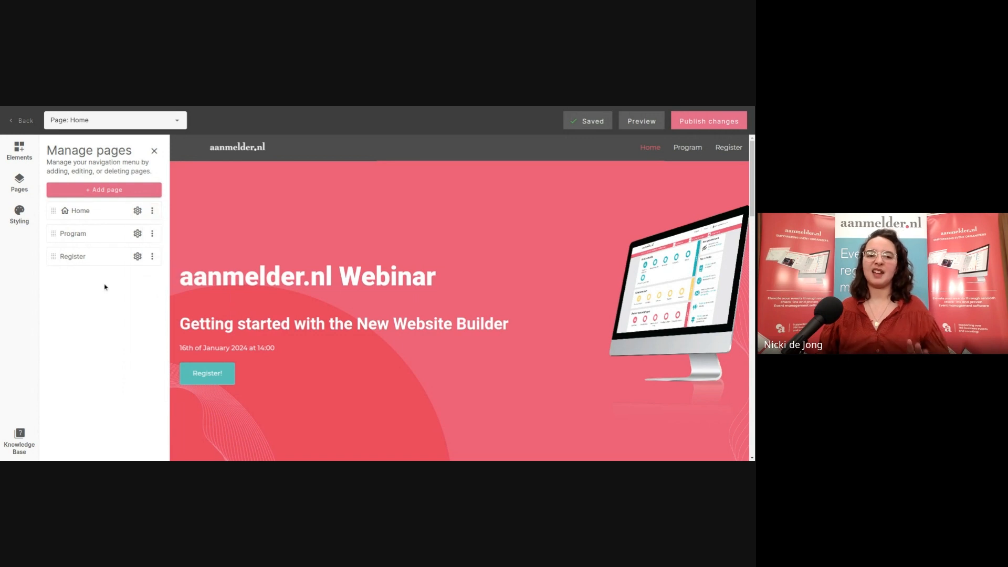
Show the site-wide Styling colours: Main colour, Text and Background
left_click(32, 228)
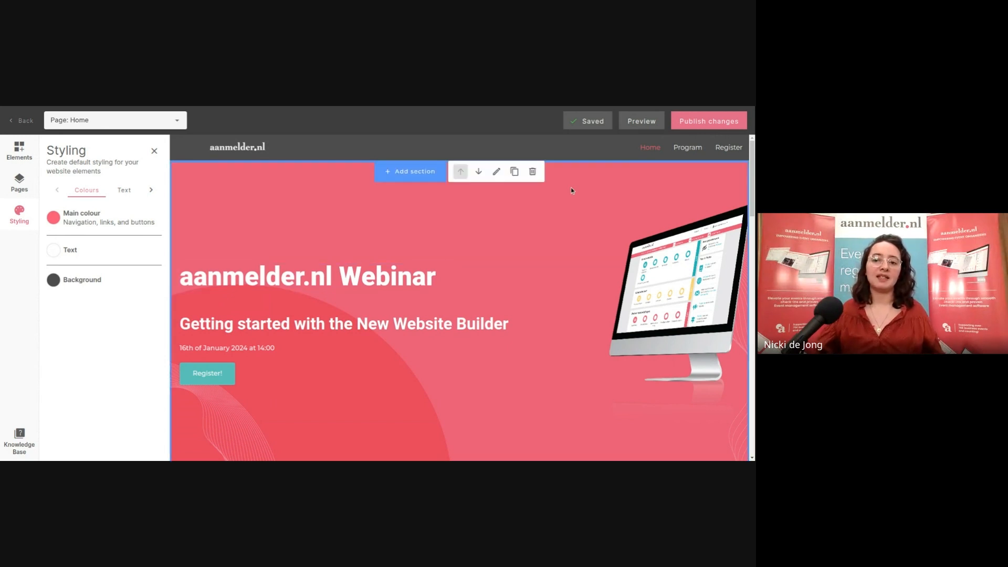
scroll(571, 187, "down", 1)
scroll(490, 244, "down", 4)
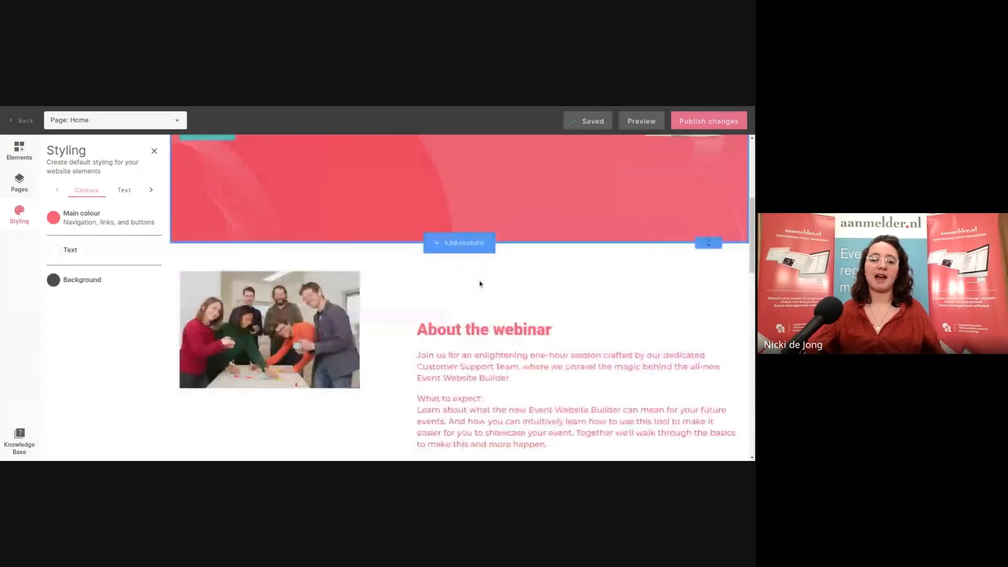
scroll(525, 376, "down", 1)
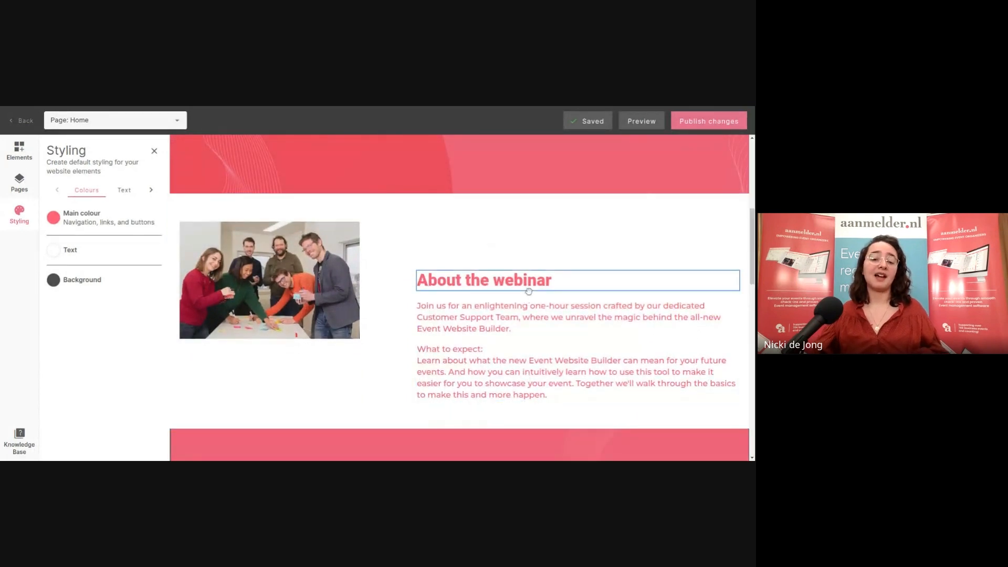
scroll(528, 291, "up", 5)
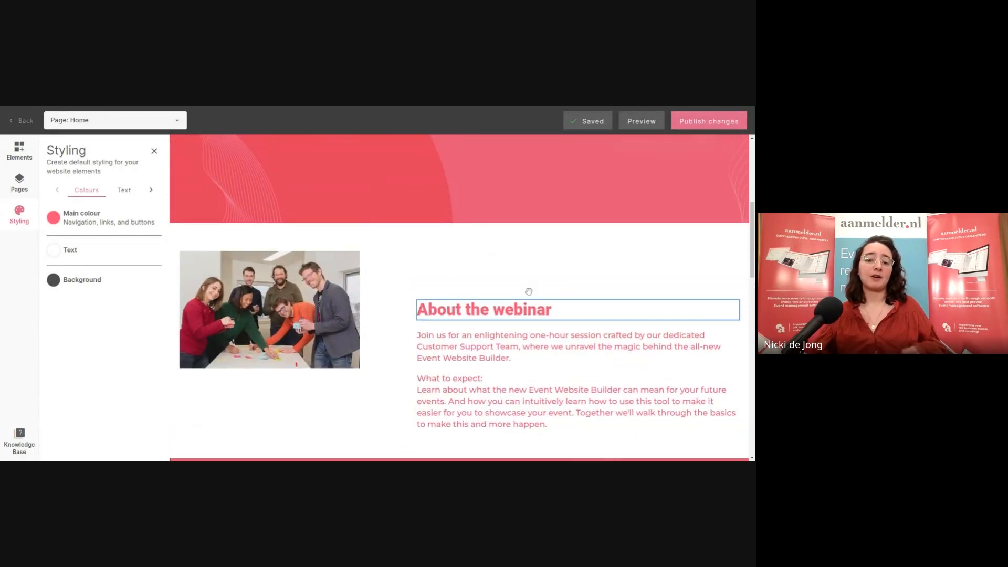
scroll(527, 292, "up", 1)
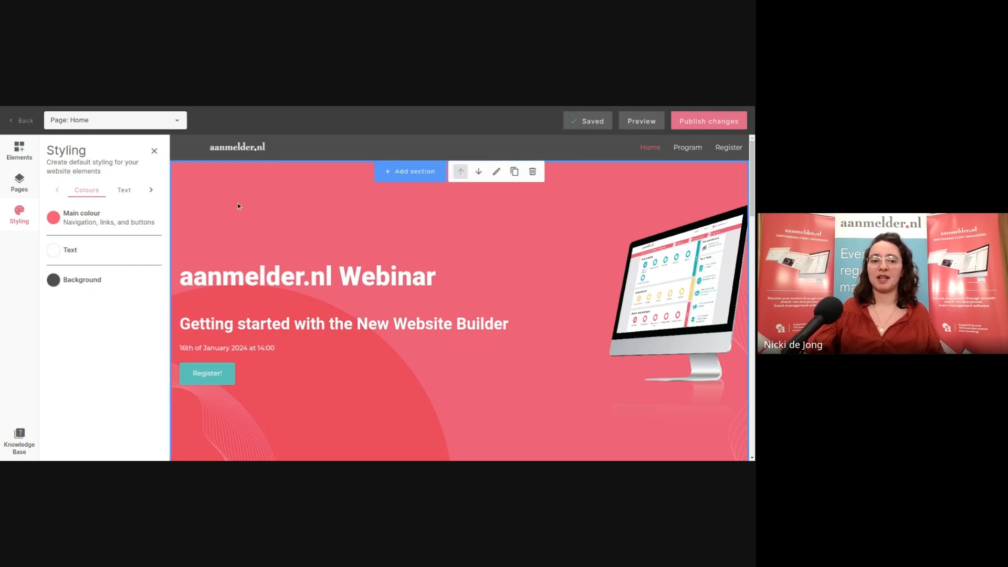
Check the hero heading and subtitle text styles, then view Title 1 settings (Roboto, 60, Bold)
left_click(124, 191)
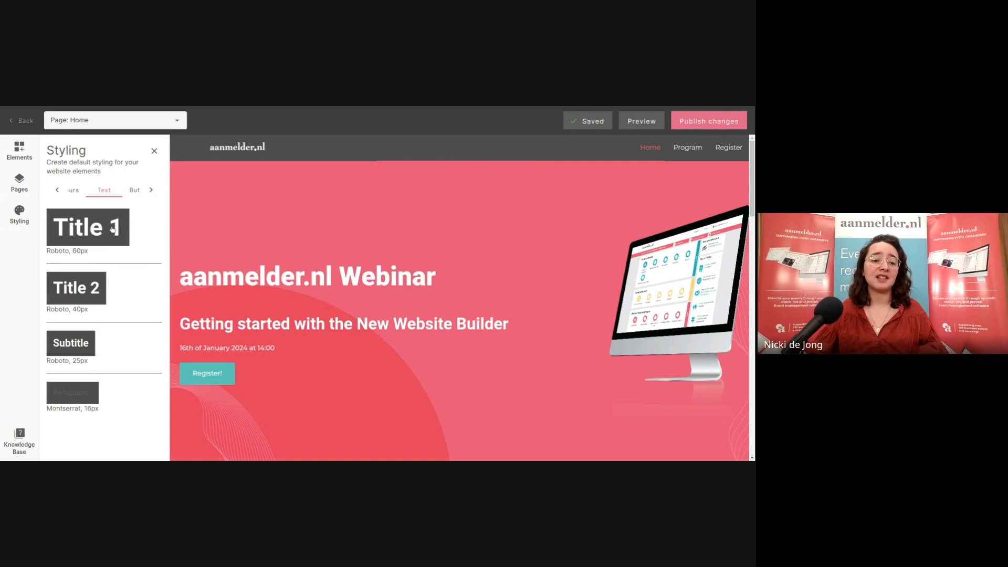
left_click(211, 274)
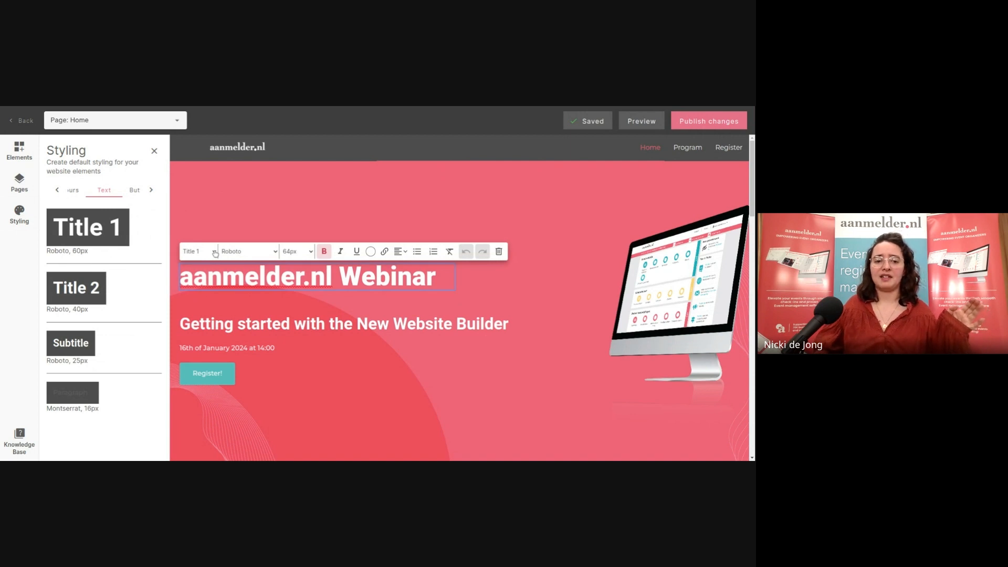
left_click(310, 325)
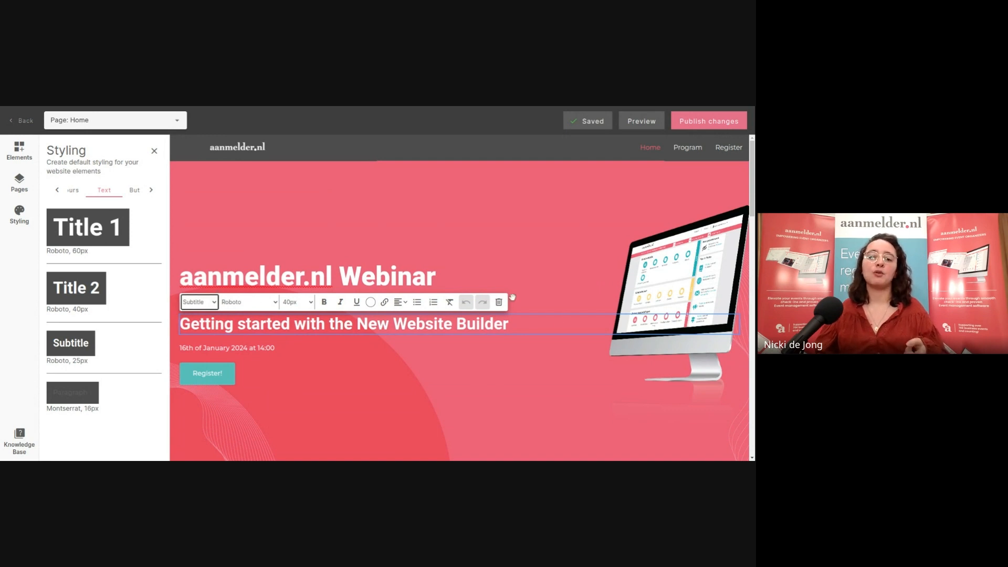
left_click(442, 278)
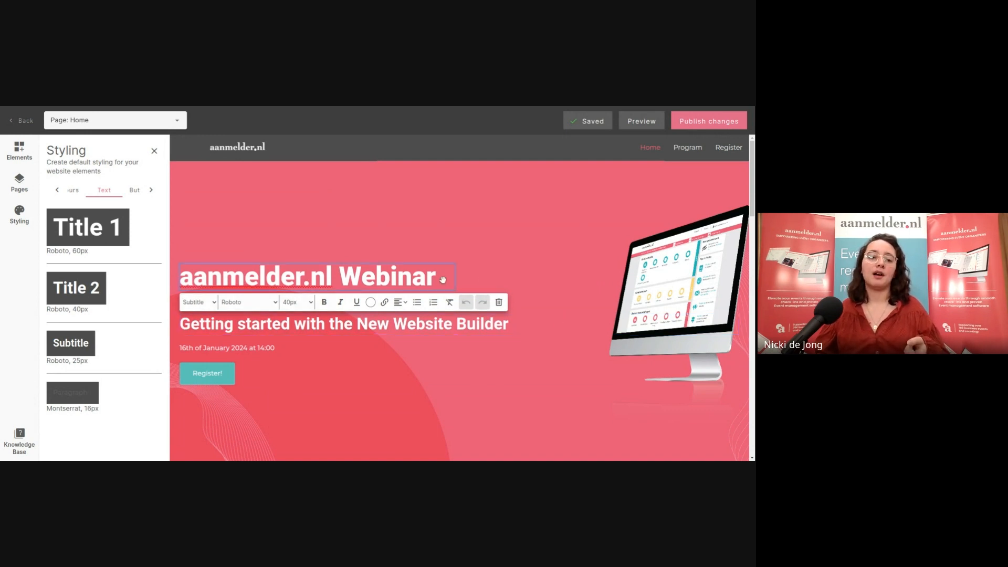
left_click(84, 233)
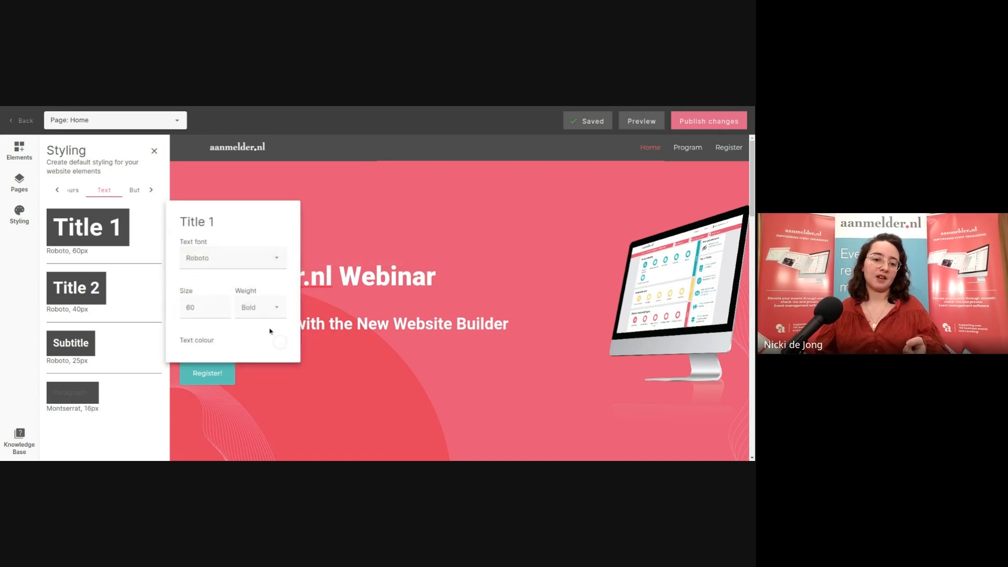
View Title 1's colour as RGBA and HSL, then show button defaults #55BBBB, #FFFFFF, size M
left_click(284, 346)
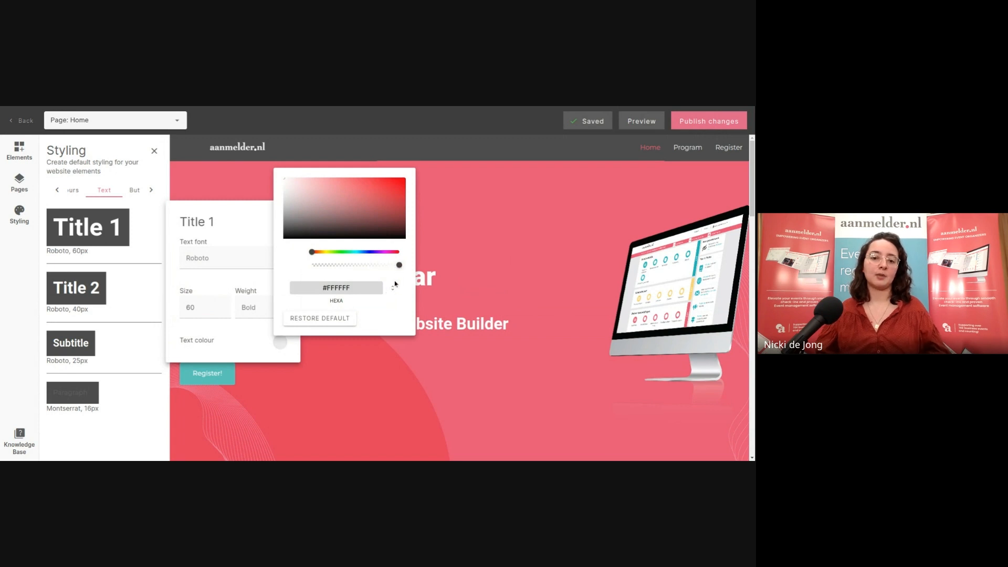
left_click(393, 292)
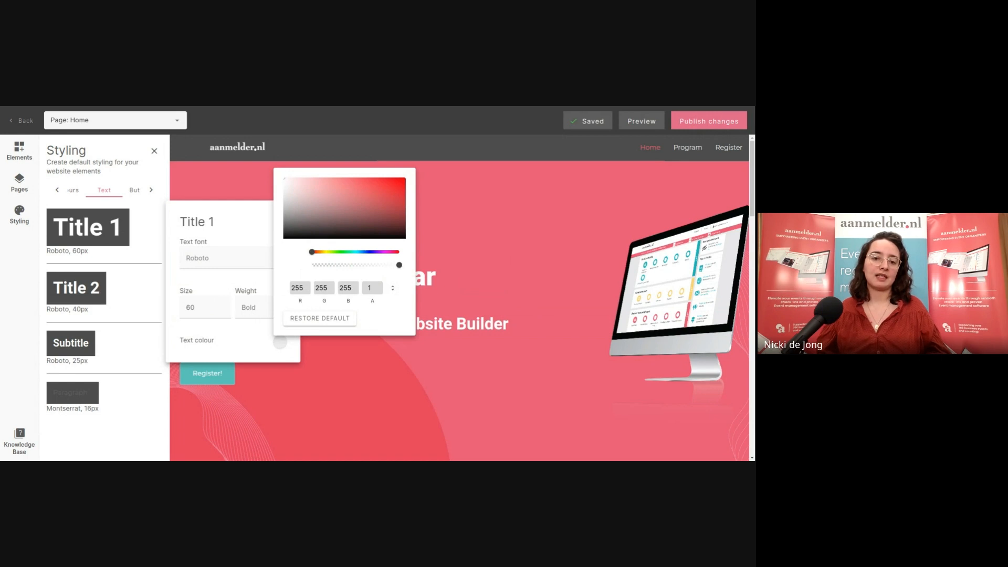
left_click(393, 288)
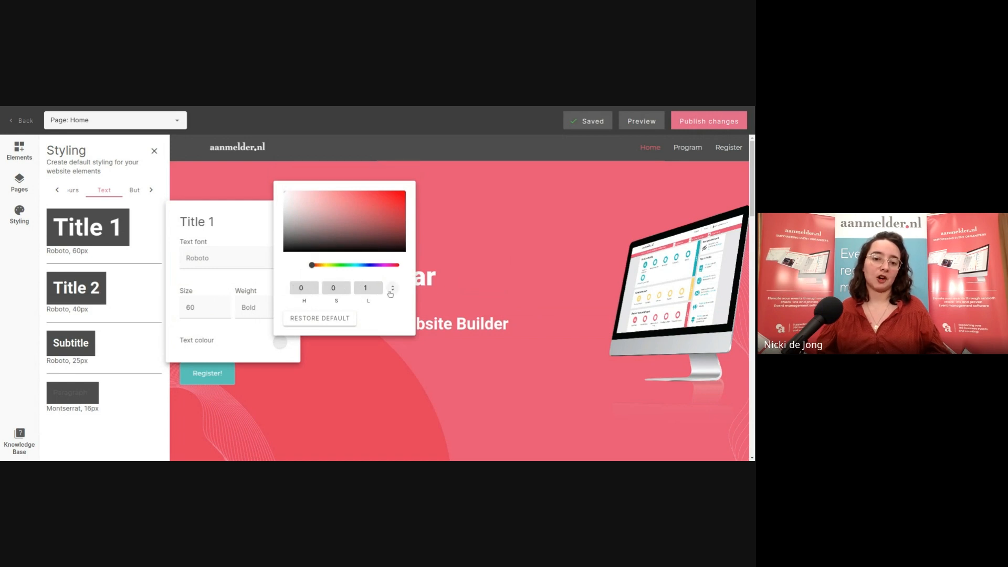
left_click(136, 168)
left_click(137, 196)
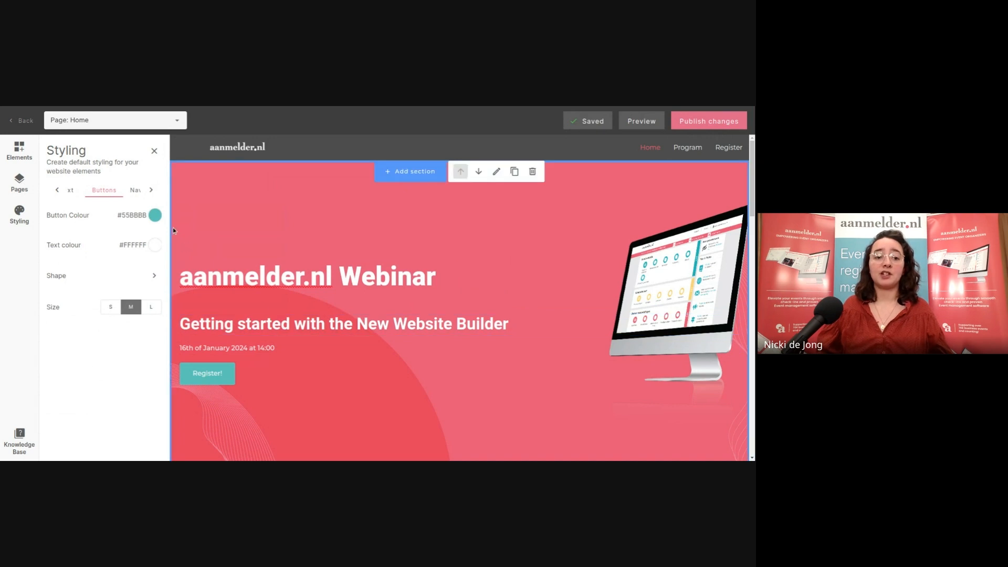
left_click(133, 190)
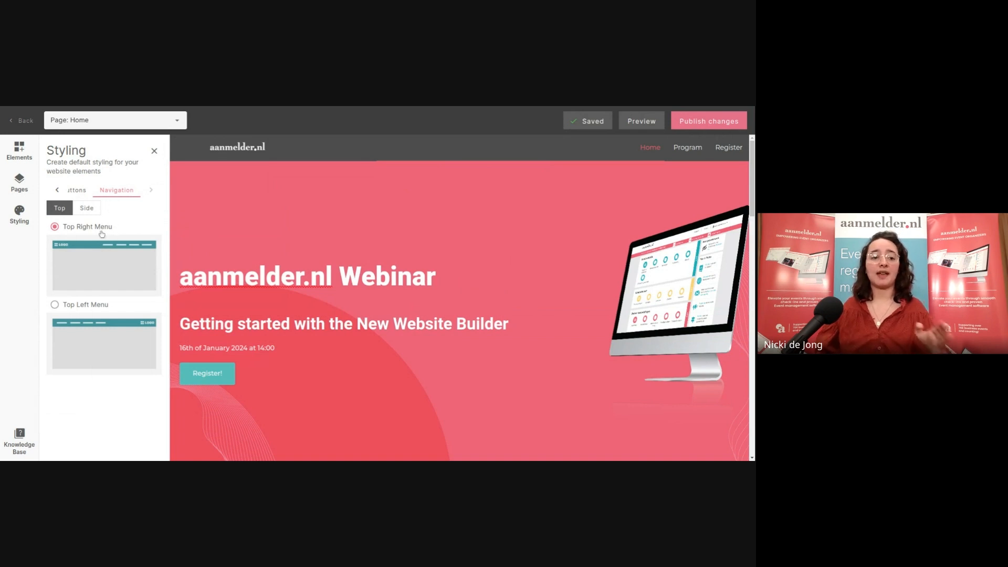
left_click(90, 208)
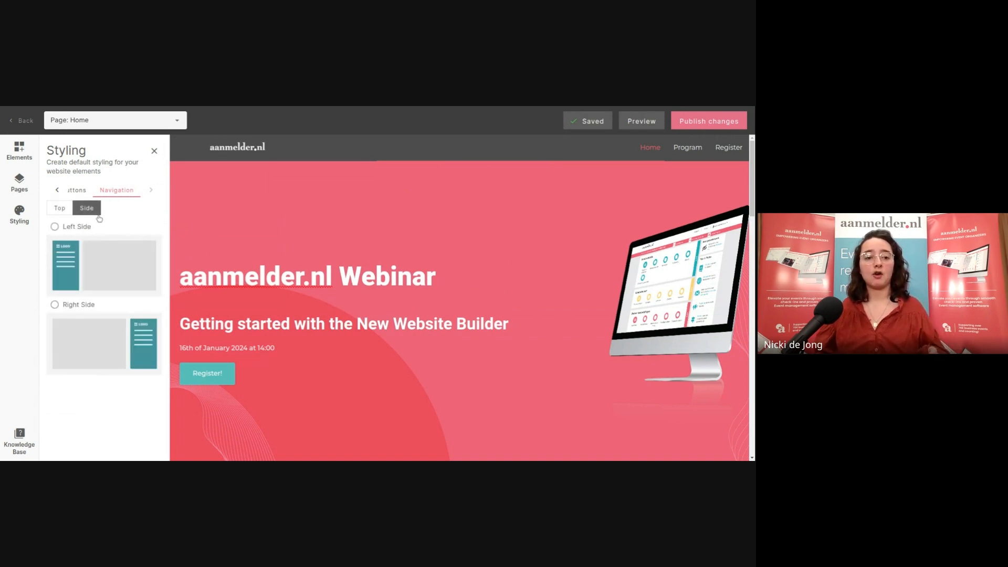
left_click(56, 227)
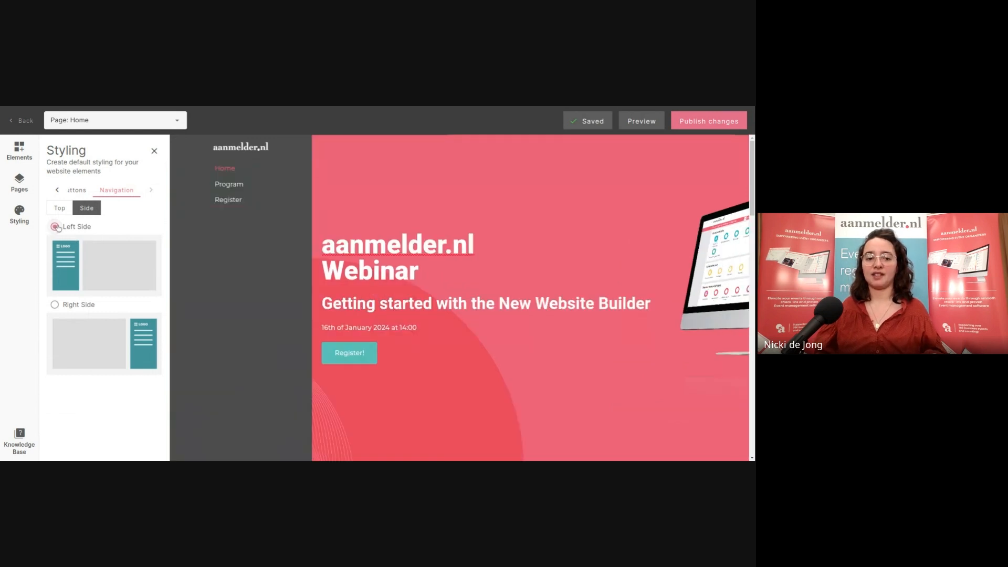
left_click(73, 304)
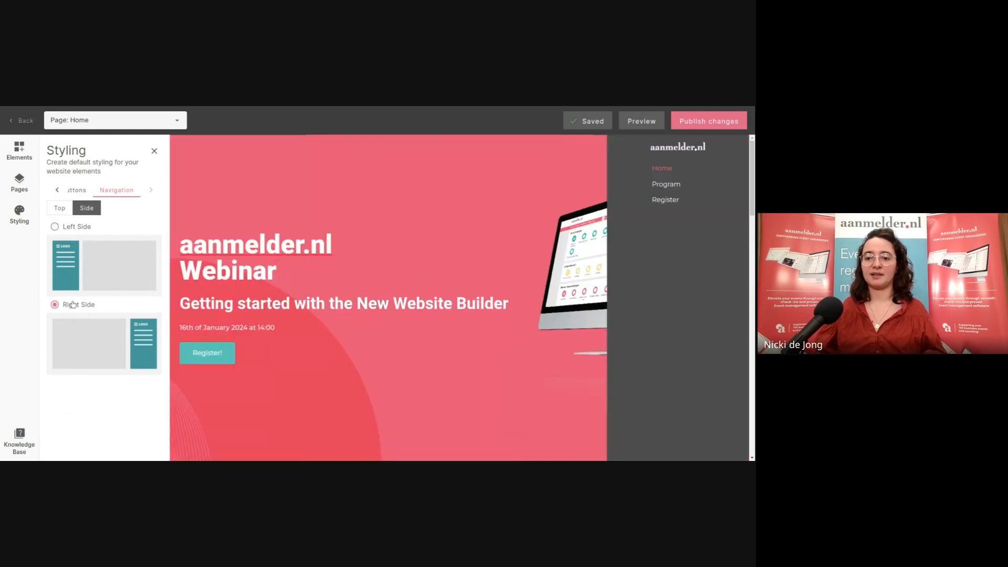
left_click(78, 190)
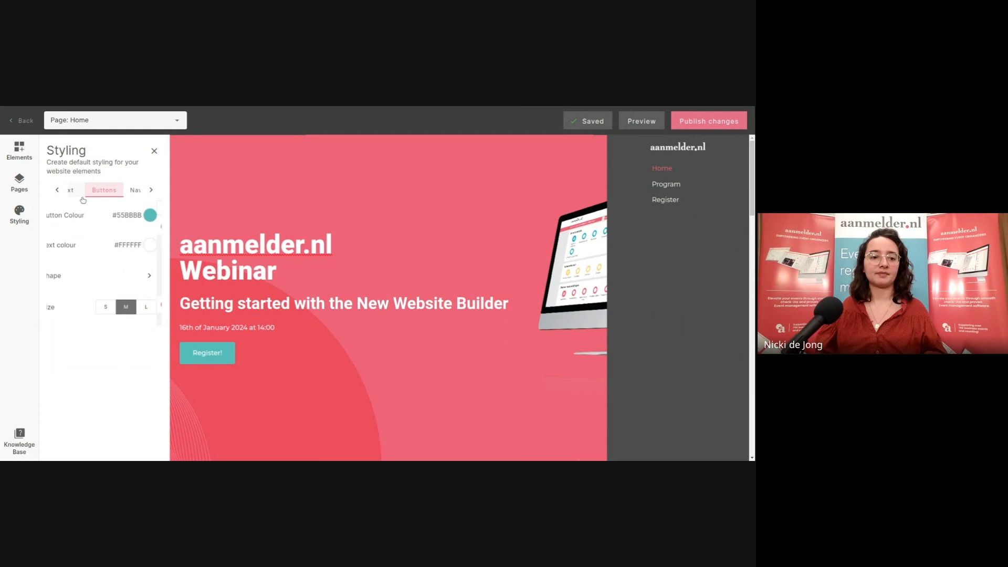
left_click(138, 194)
left_click(120, 196)
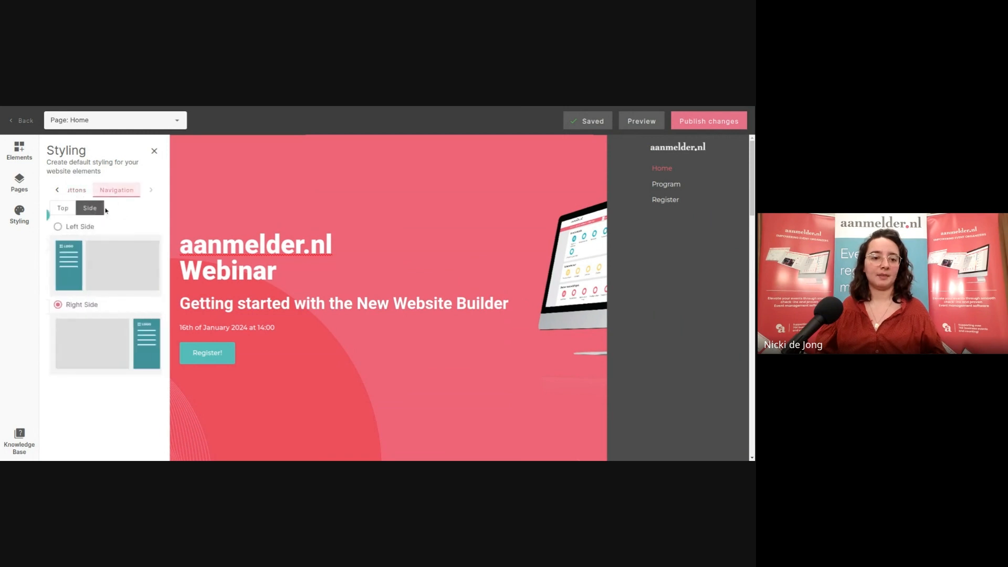
left_click(62, 208)
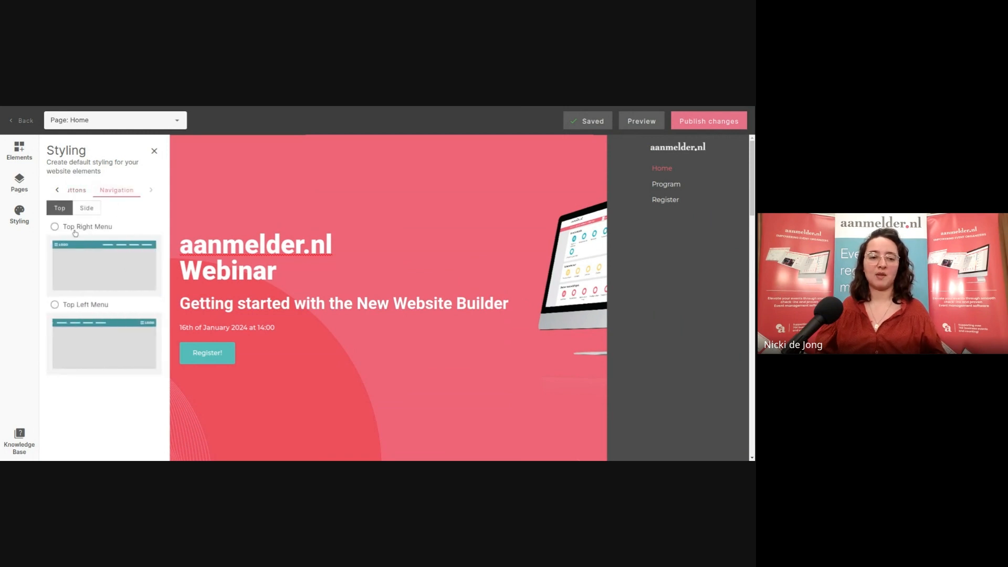
left_click(73, 229)
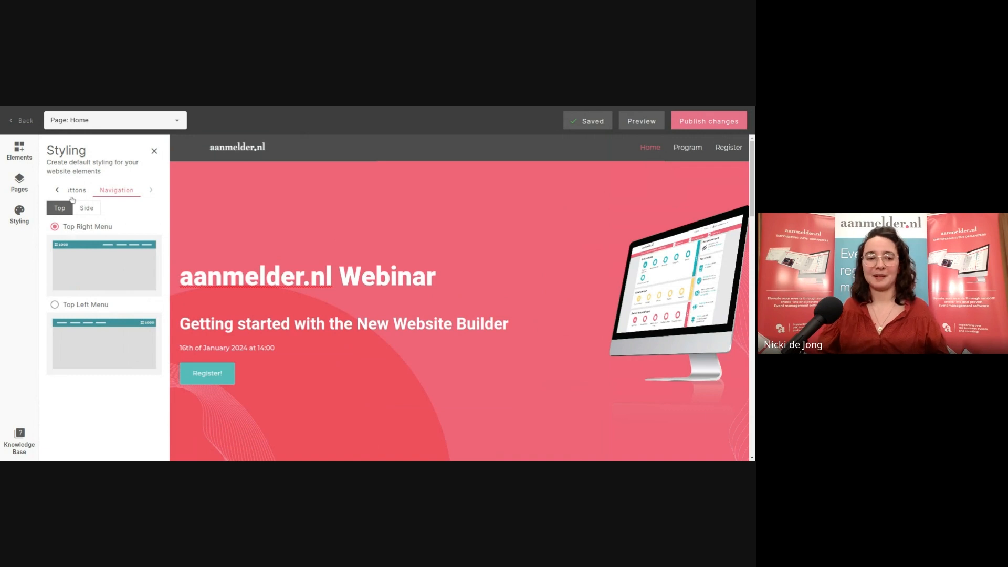
left_click(73, 191)
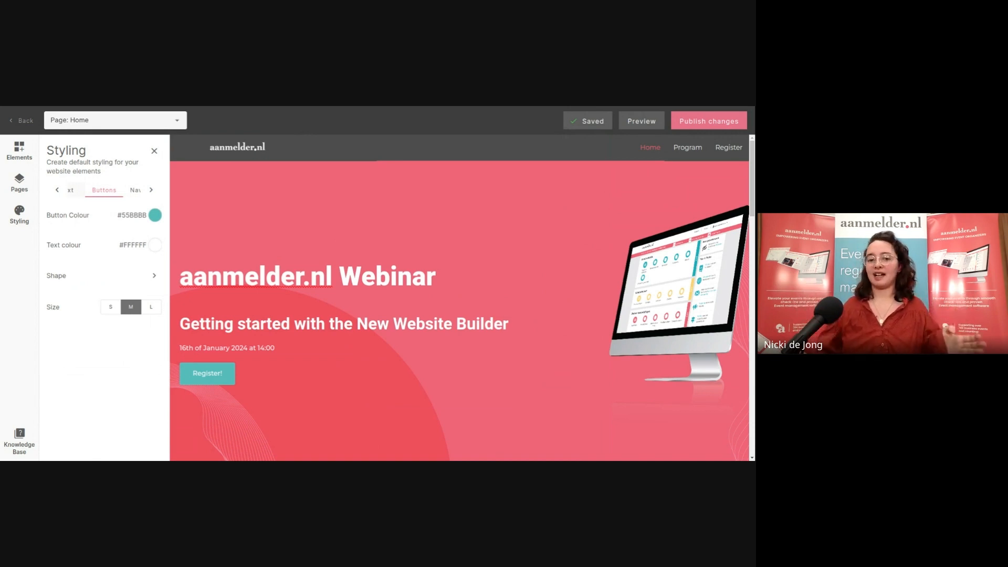
Recolour the 'aanmelder.nl Webinar' hero heading black (#000000) and close the Styling panel
left_click(369, 283)
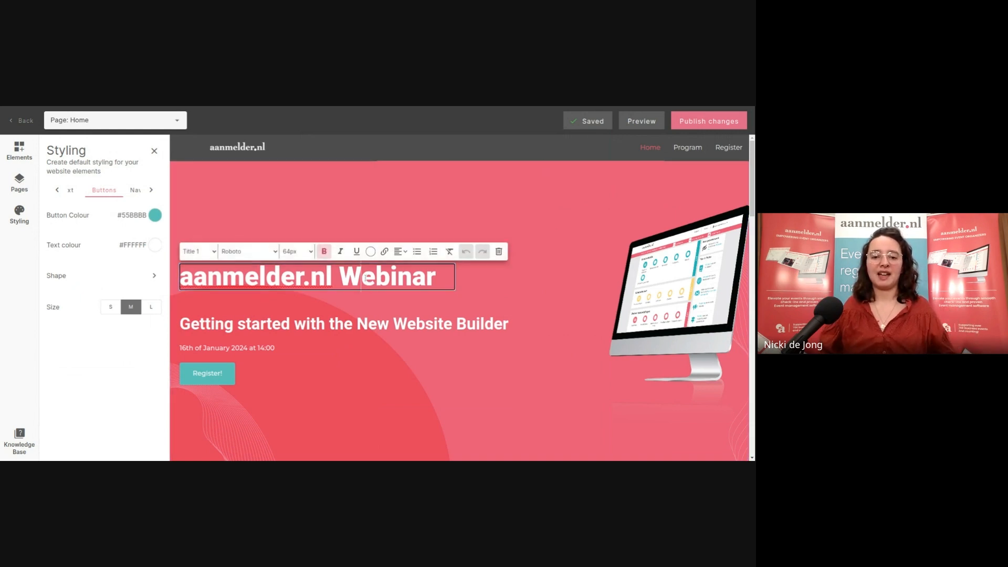
left_click(443, 279)
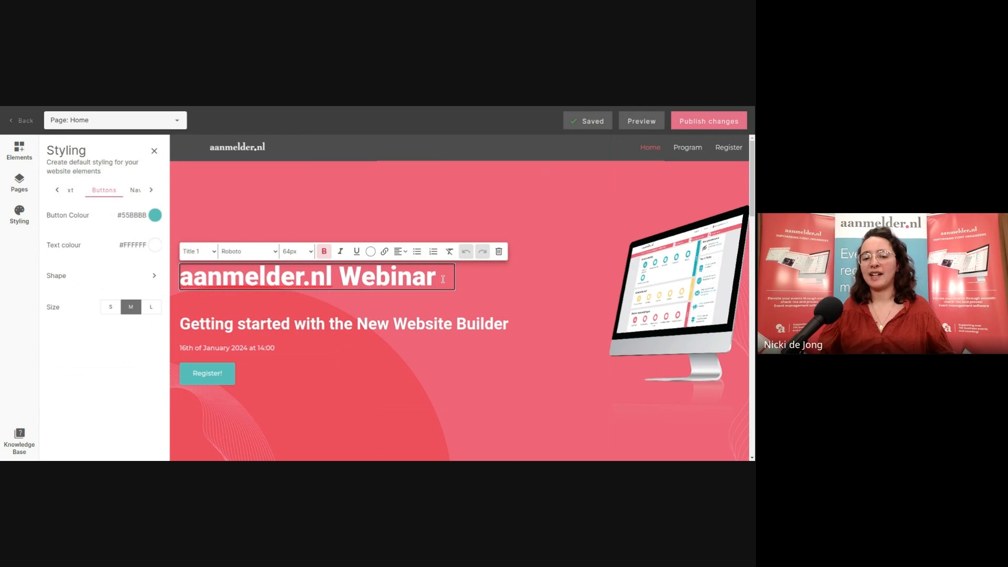
left_click_drag(442, 279, 184, 278)
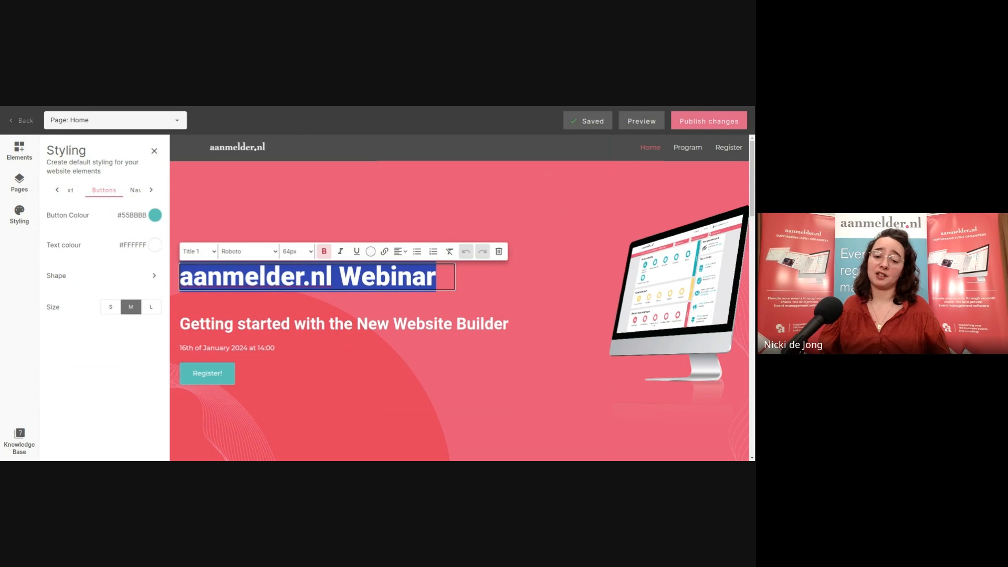
left_click(370, 251)
left_click_drag(383, 295, 297, 345)
left_click(518, 234)
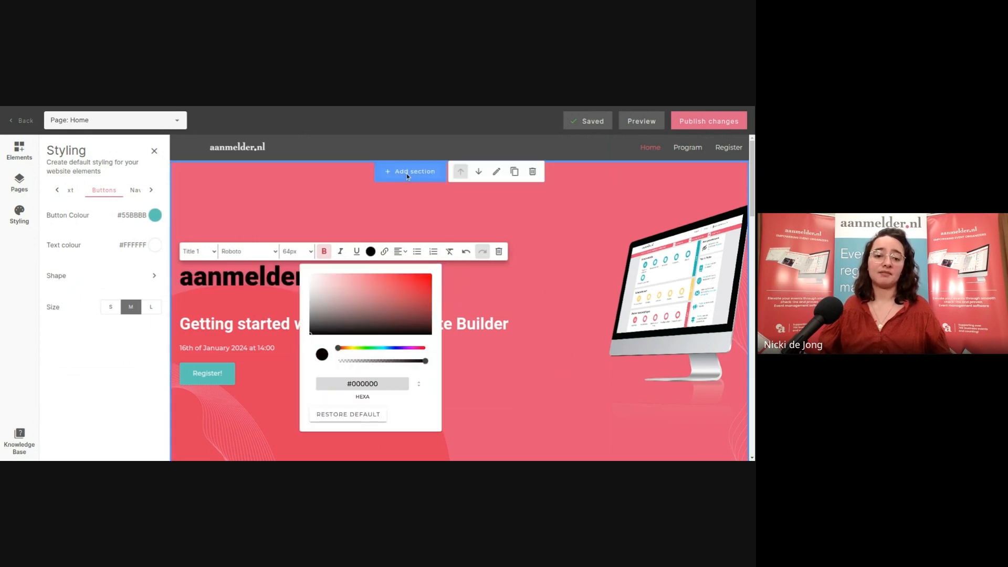
left_click(367, 284)
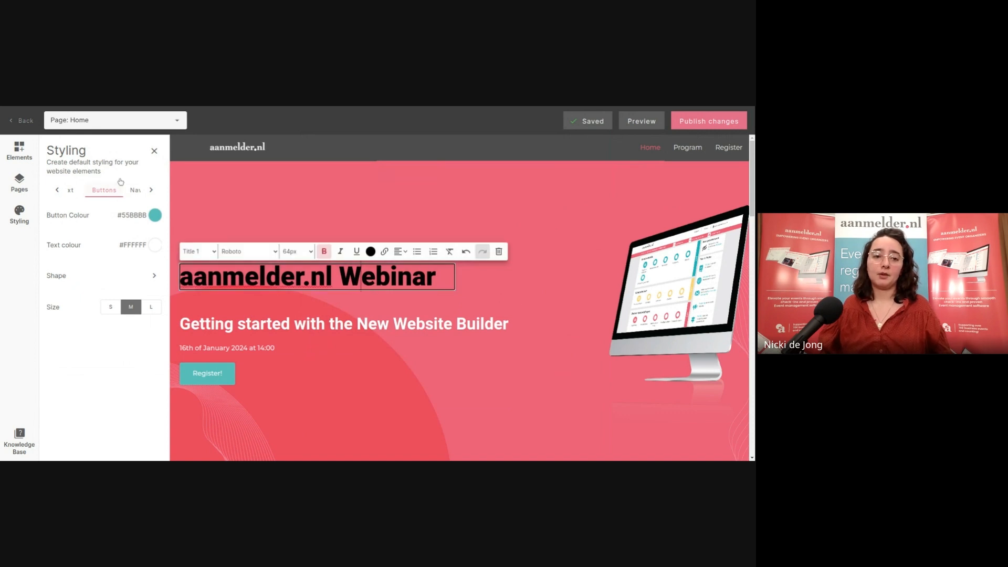
left_click(154, 151)
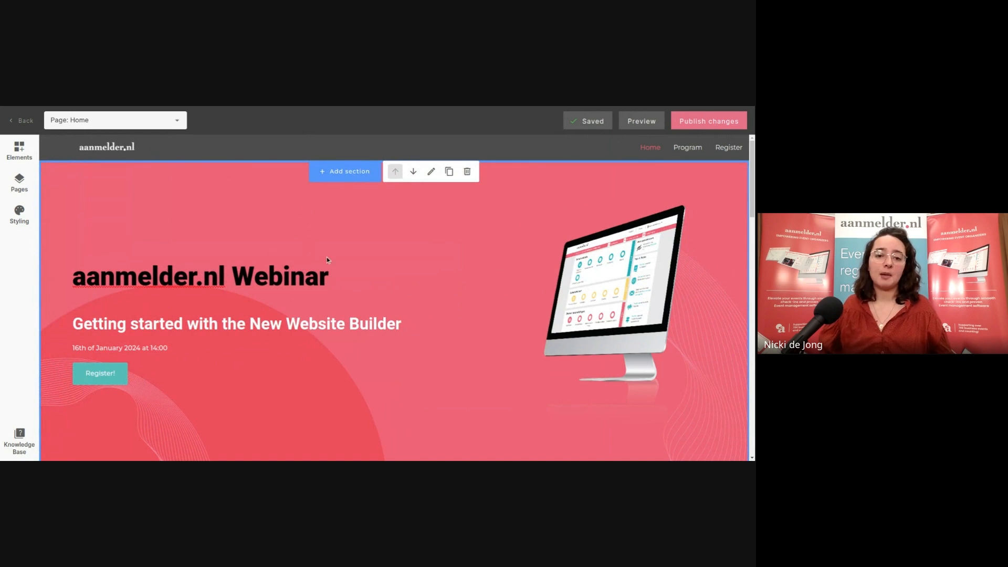
Move the 'Getting started with the New Website Builder' subtitle below the title, then exit to the dashboard
left_click(331, 284)
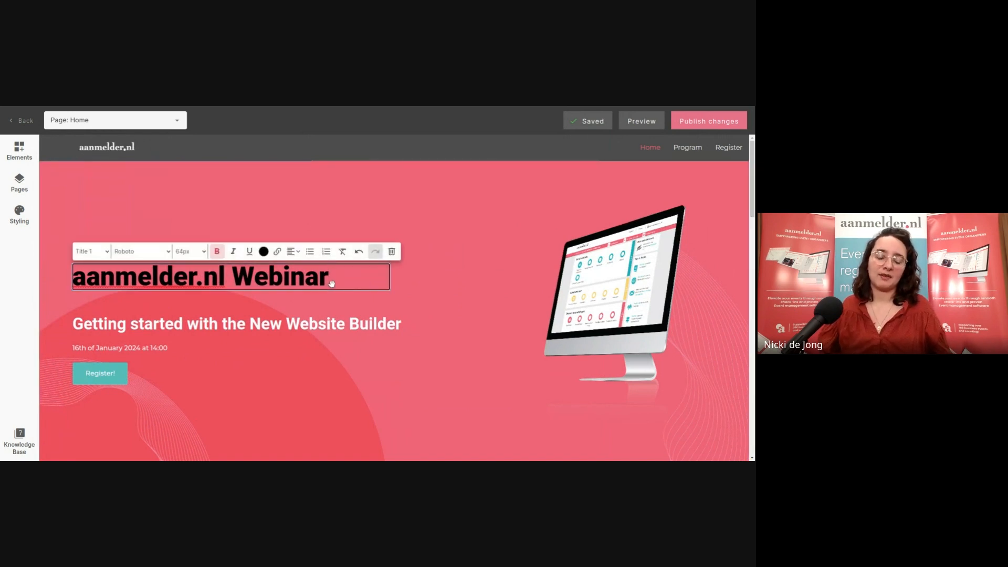
scroll(332, 283, "down", 8)
scroll(331, 283, "up", 5)
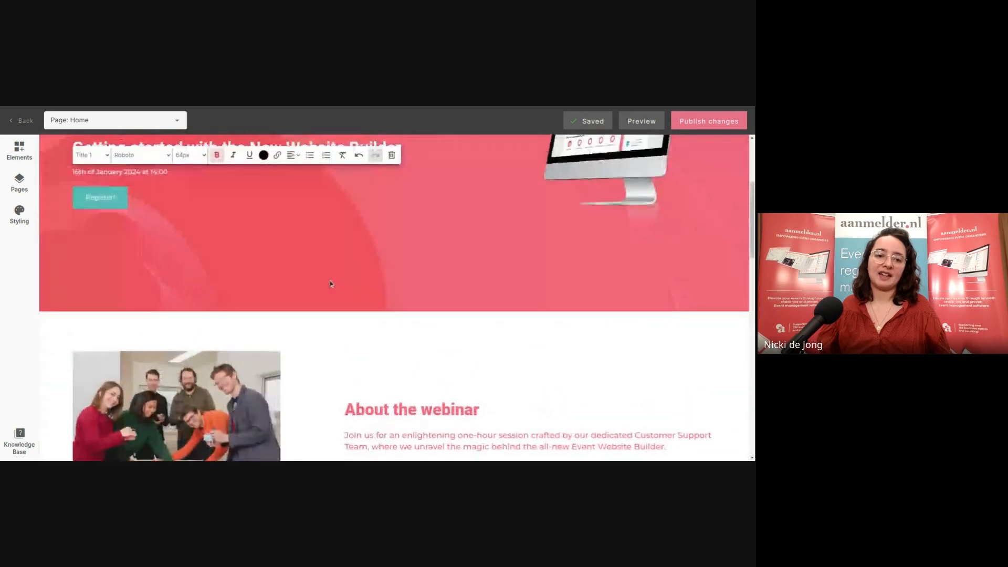
scroll(330, 283, "up", 3)
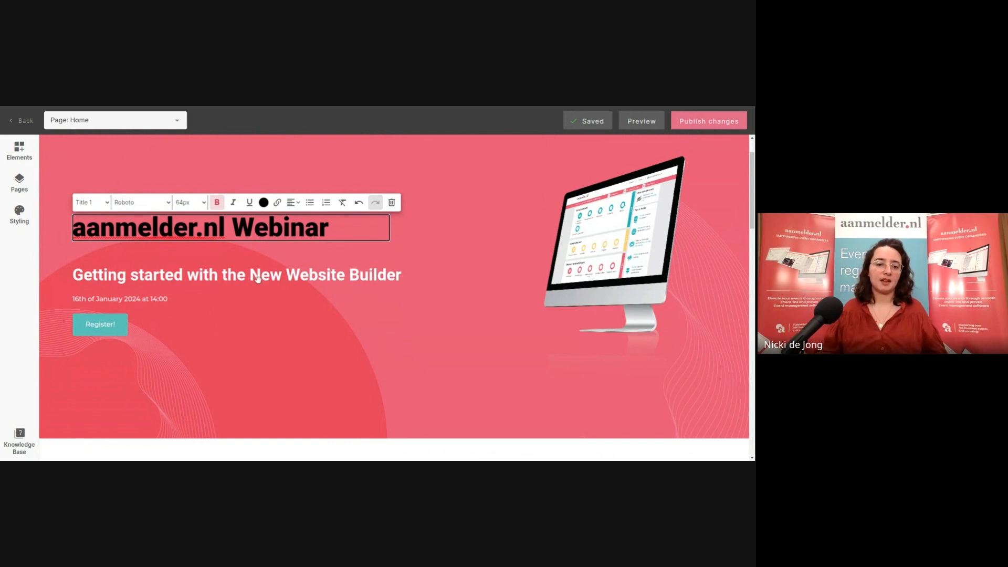
left_click_drag(212, 277, 216, 272)
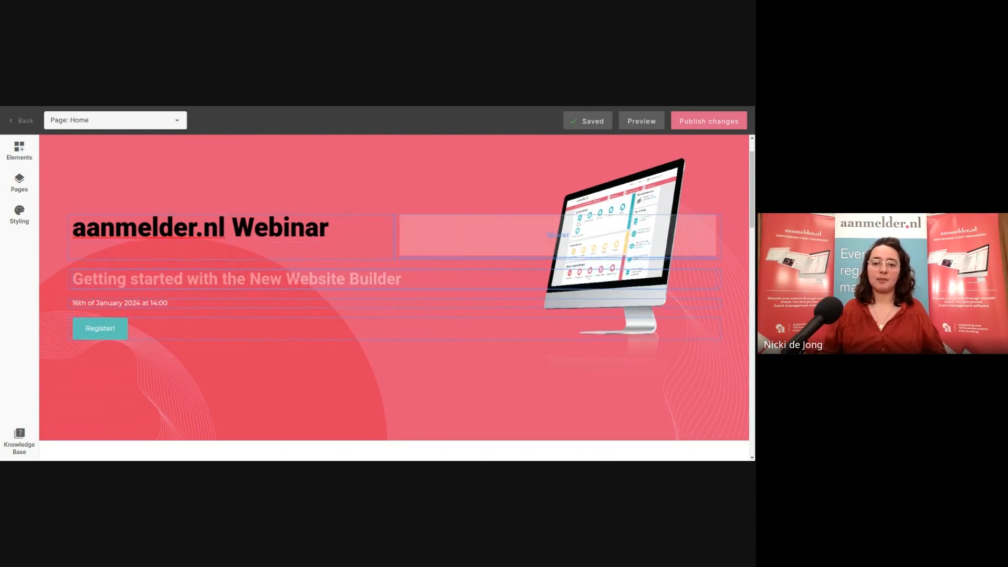
left_click_drag(402, 257, 555, 254)
left_click_drag(406, 239, 340, 265)
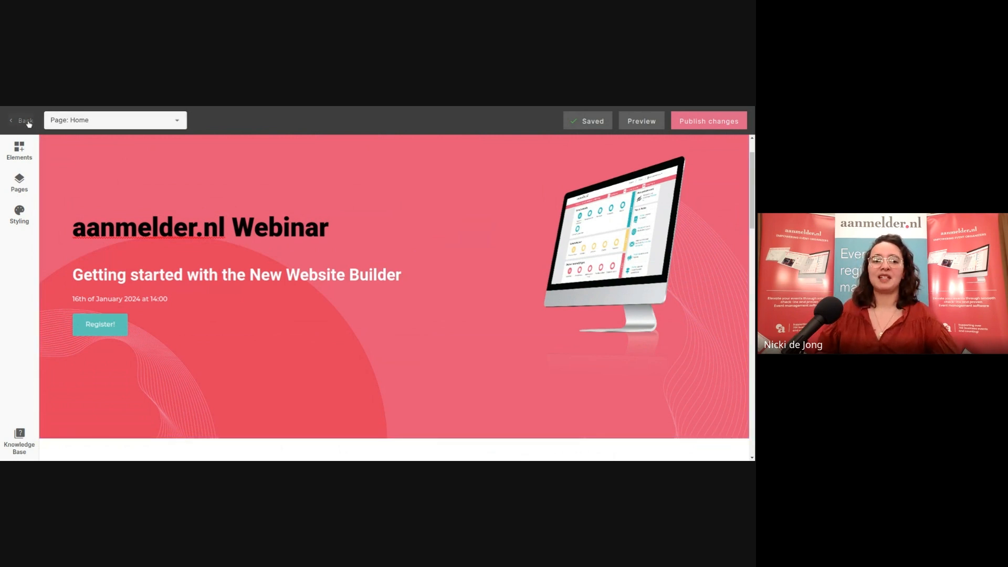
scroll(388, 260, "down", 6)
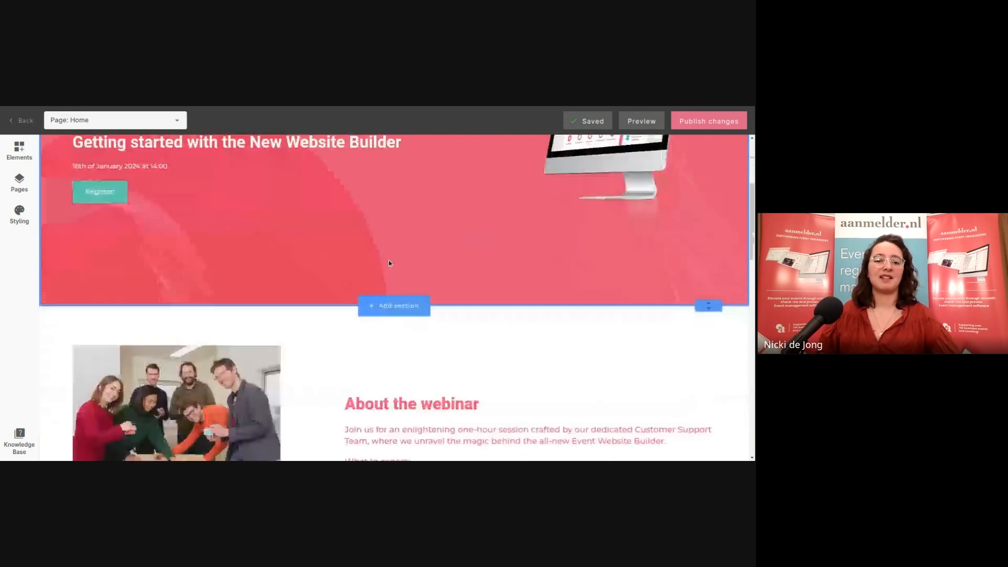
scroll(59, 178, "up", 5)
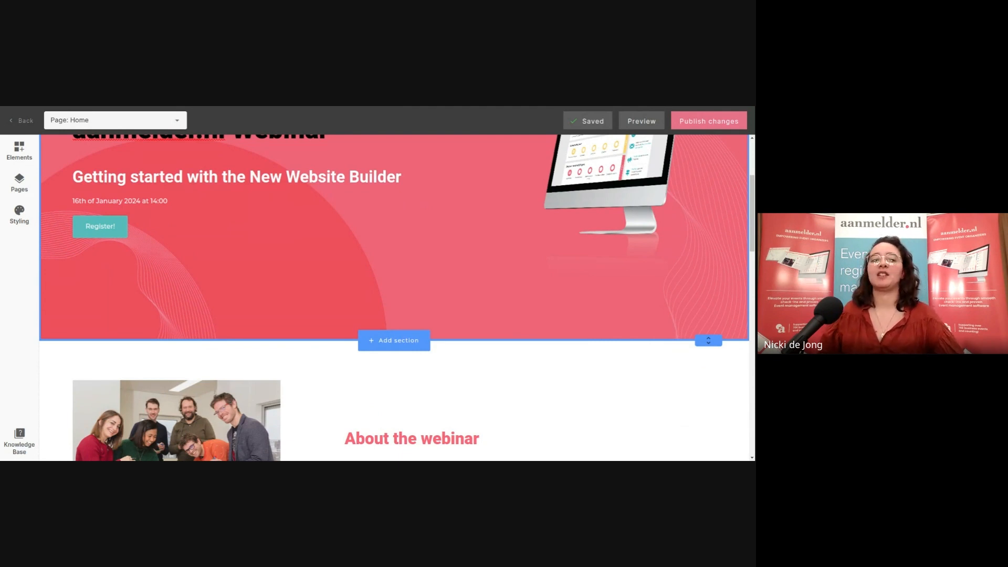
scroll(333, 221, "up", 1)
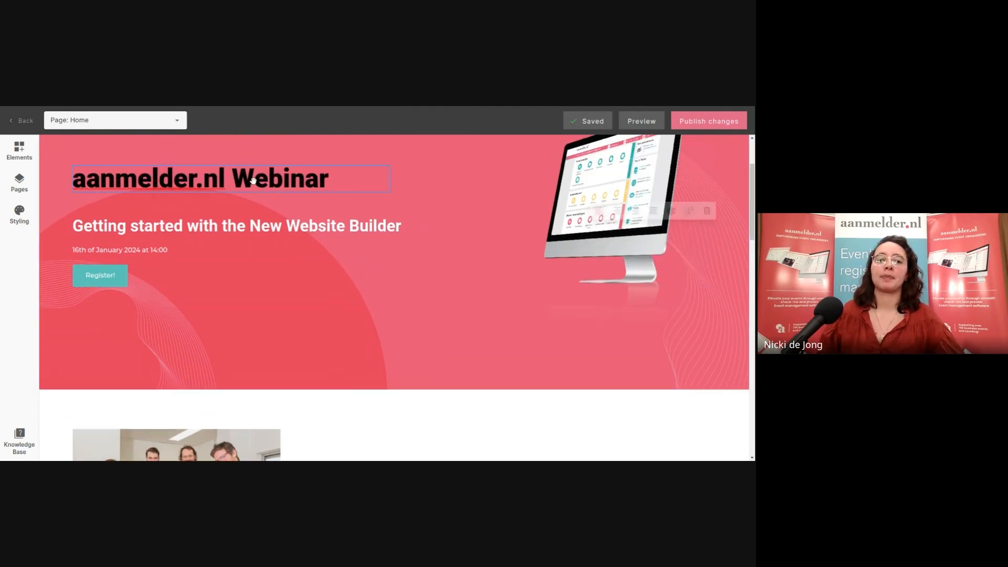
left_click(11, 123)
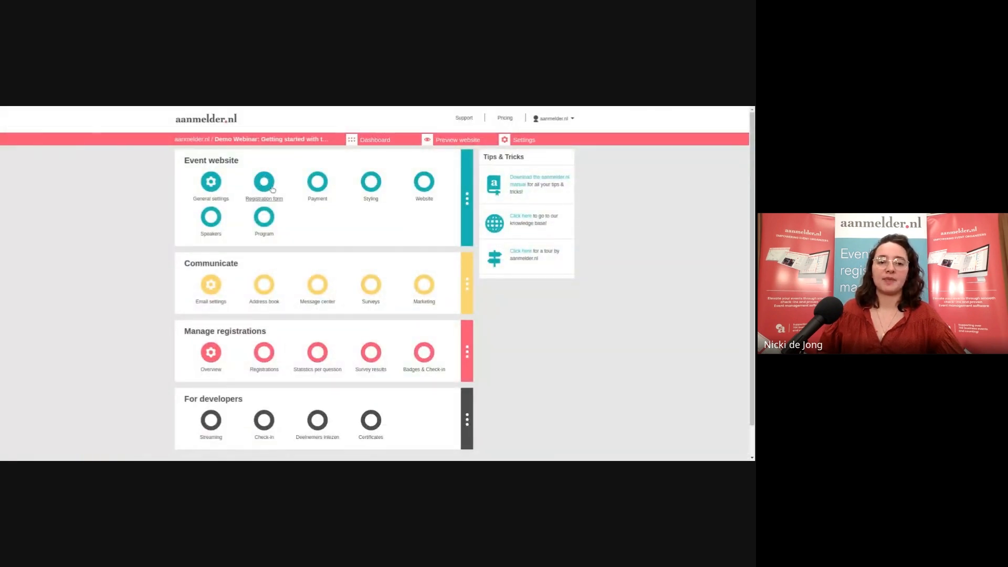
Reopen the event website in the builder and switch to its Register page
left_click(426, 183)
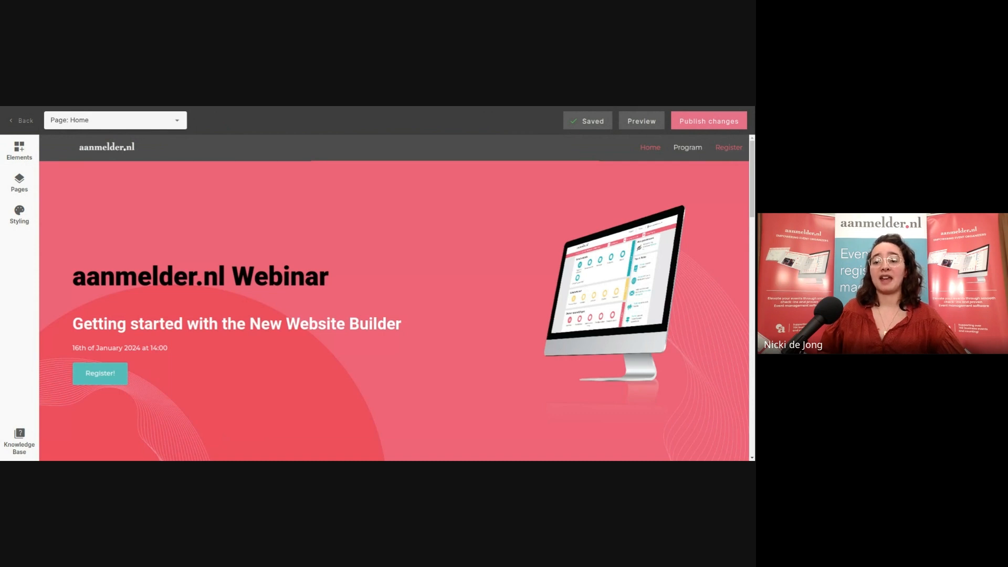
left_click(726, 151)
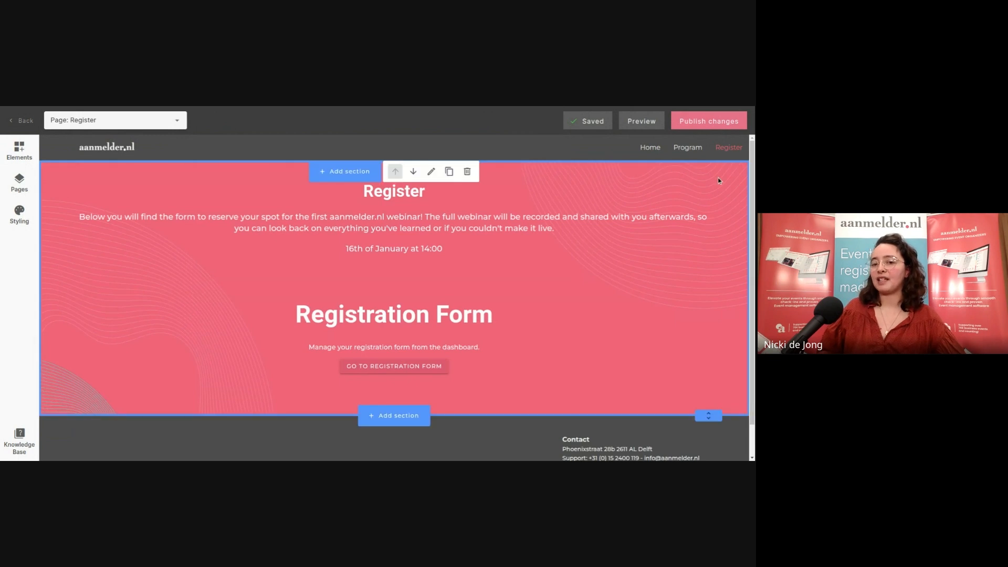
Move the Registration Form block above the intro paragraph and show the list of addable elements
scroll(717, 177, "down", 1)
scroll(684, 189, "up", 1)
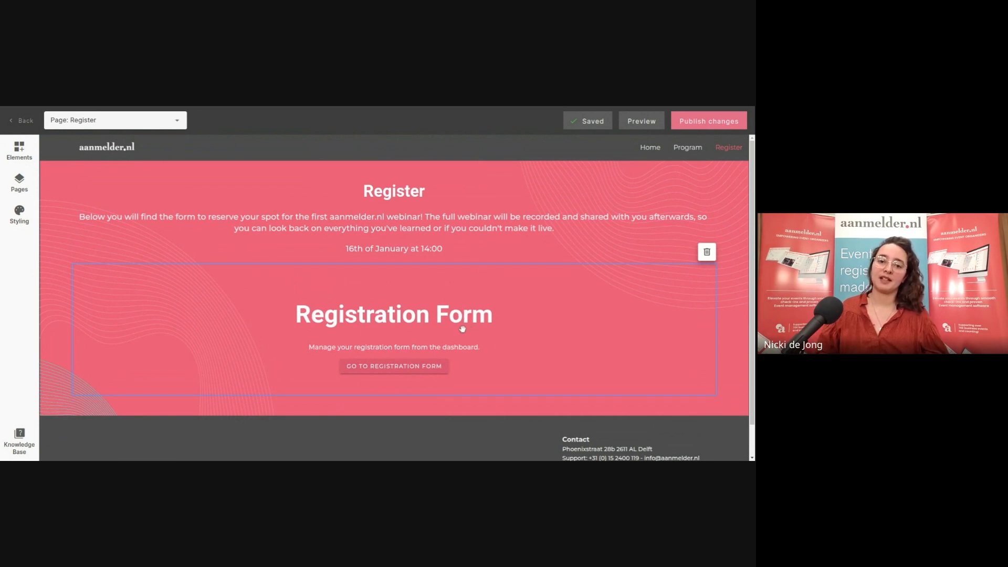
left_click_drag(462, 328, 462, 215)
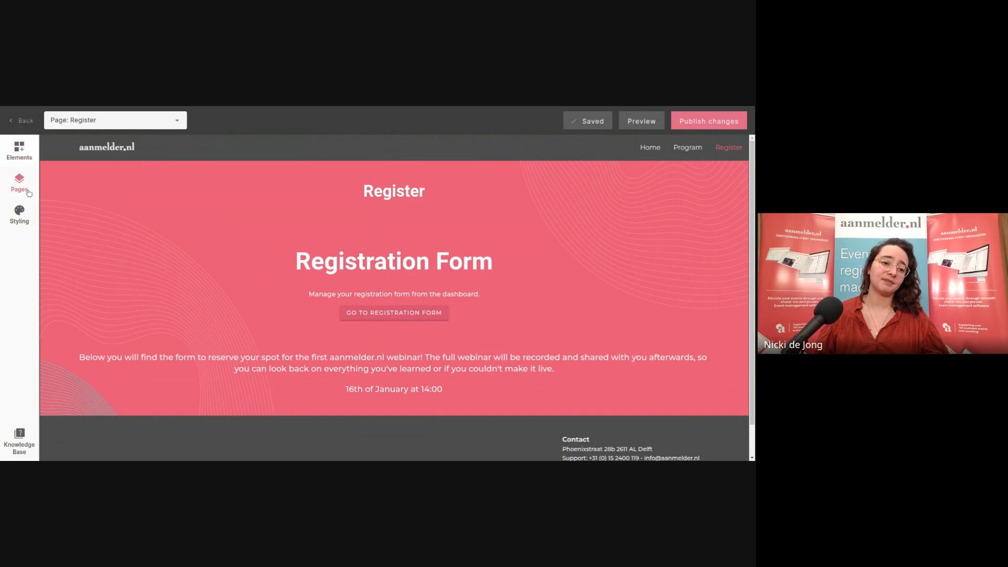
left_click(25, 159)
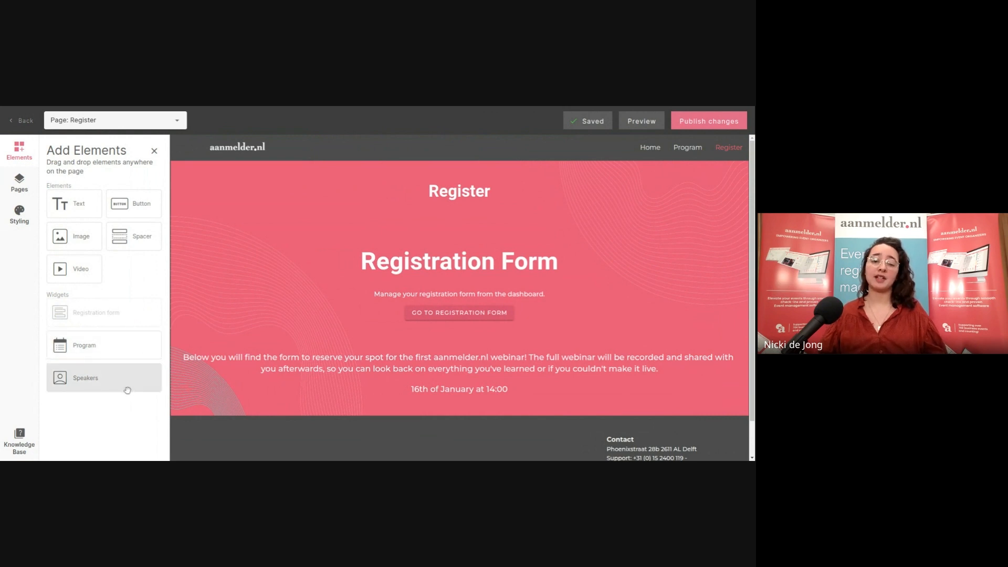
Exit the website builder back to the demo webinar's event dashboard
left_click(12, 125)
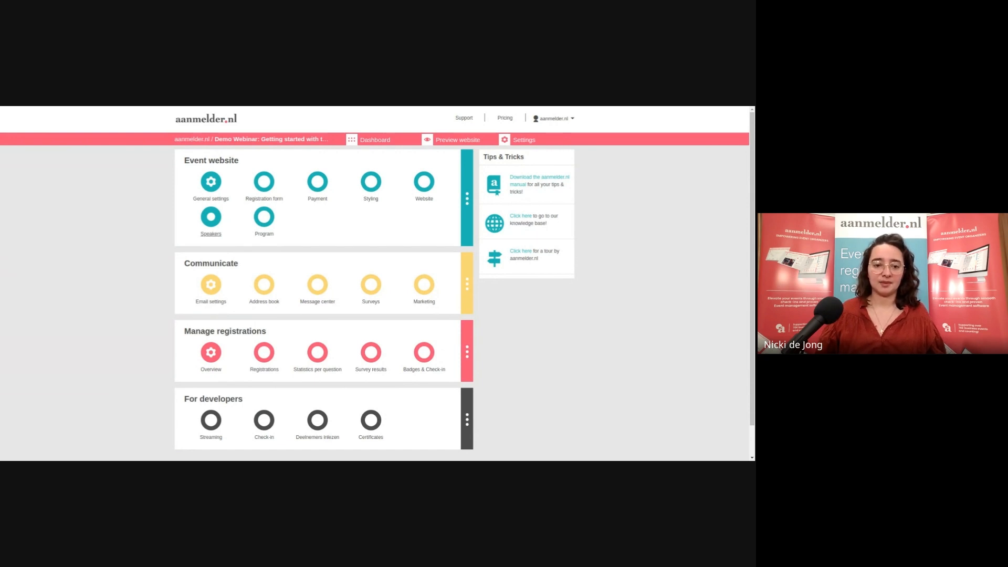
Open the event's Speakers page and start a new speaker entry
left_click(210, 225)
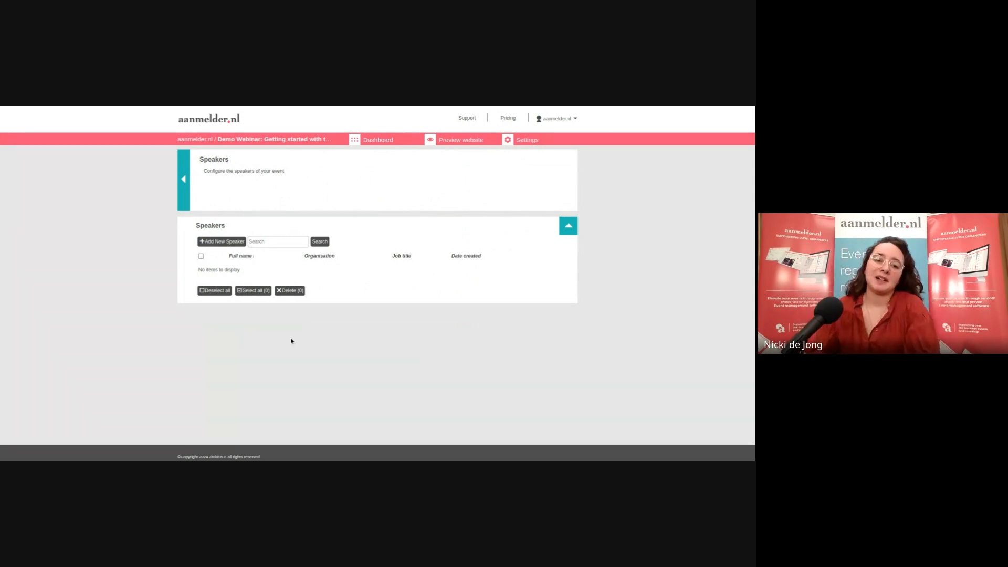
left_click(236, 244)
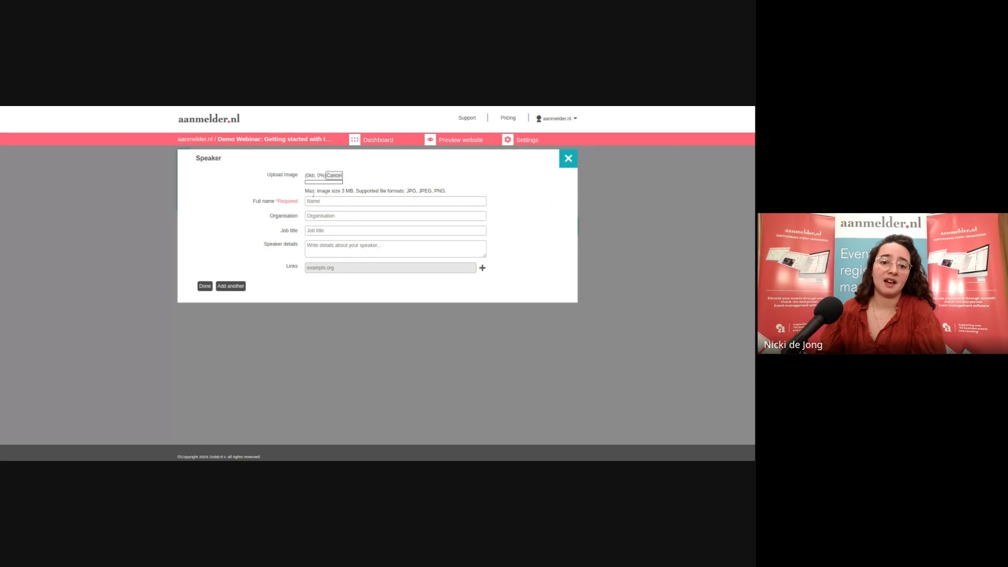
Adjust the uploaded round portrait and enter the speaker's full name
left_click_drag(305, 192, 446, 192)
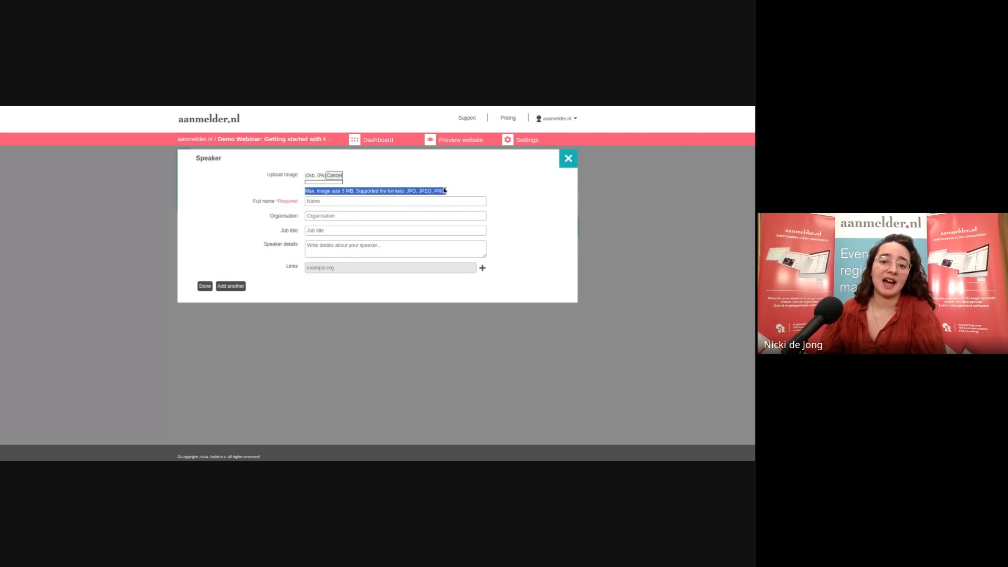
left_click(349, 205)
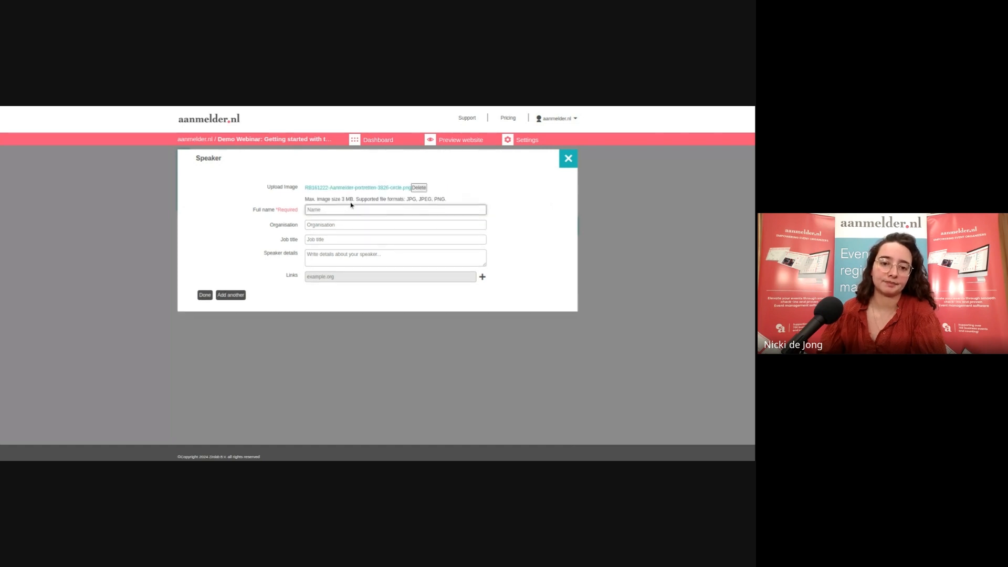
scroll(514, 247, "down", 2)
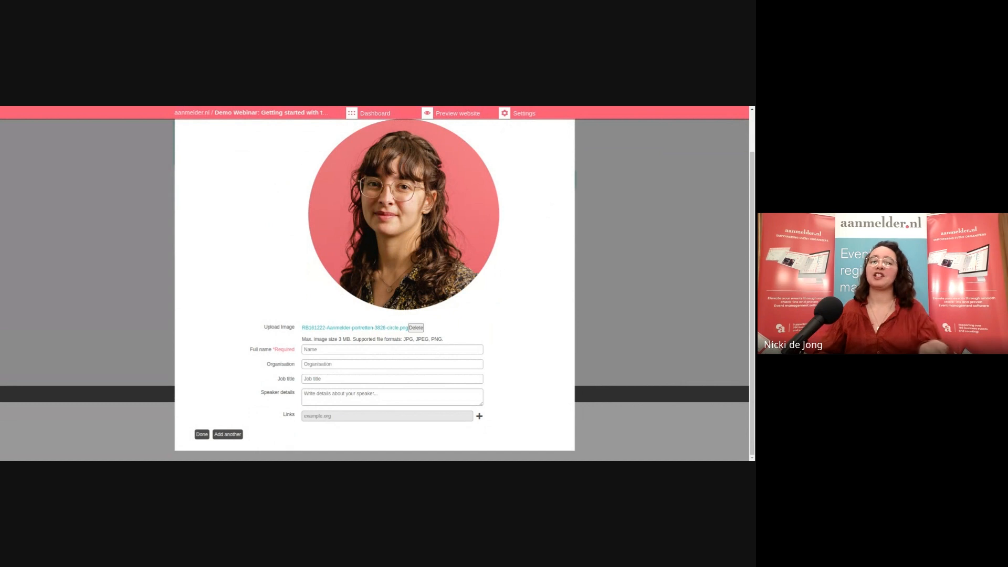
left_click(386, 348)
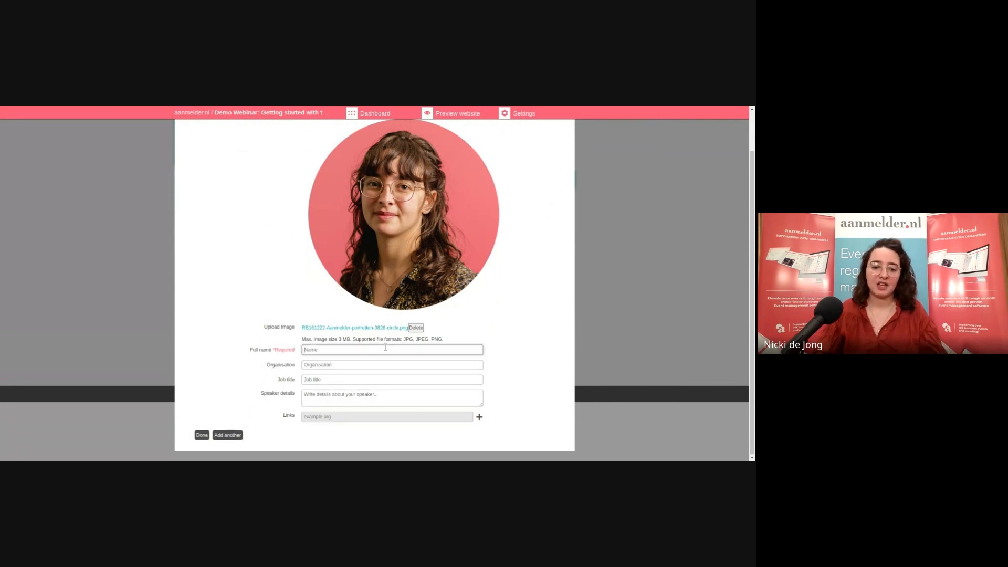
type("Nicki")
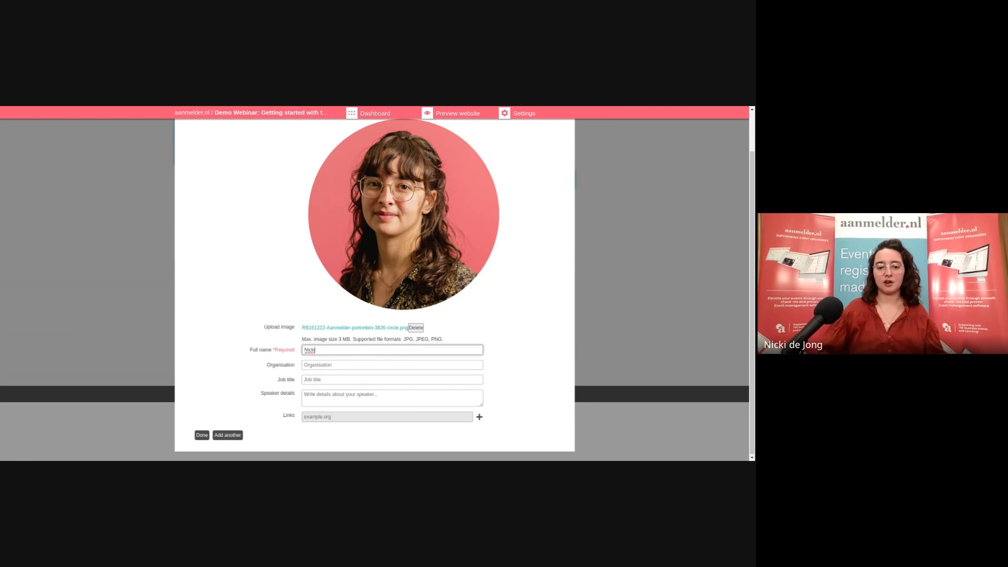
Go through the organisation and details fields, save the speaker, and return to the dashboard
left_click(400, 369)
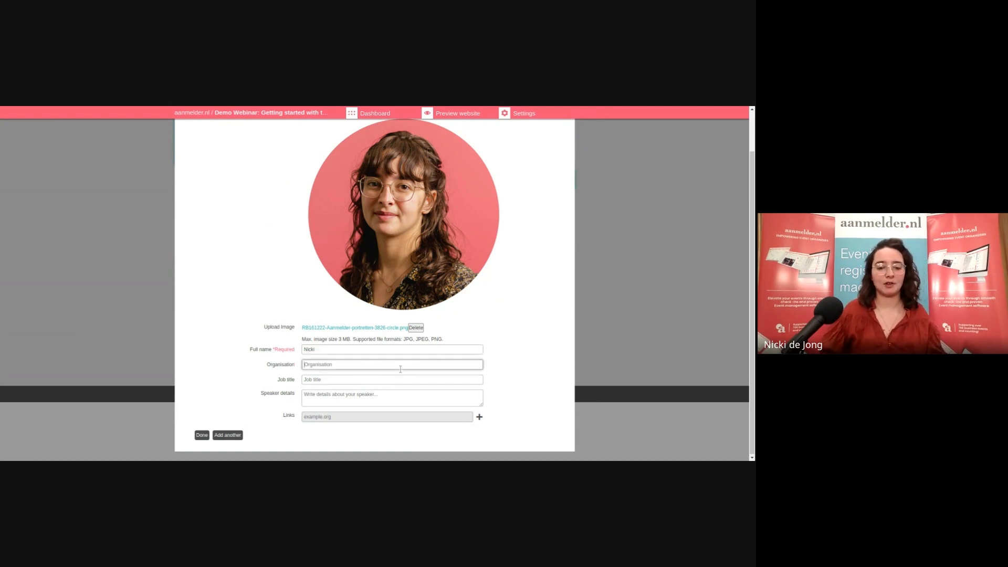
left_click(382, 396)
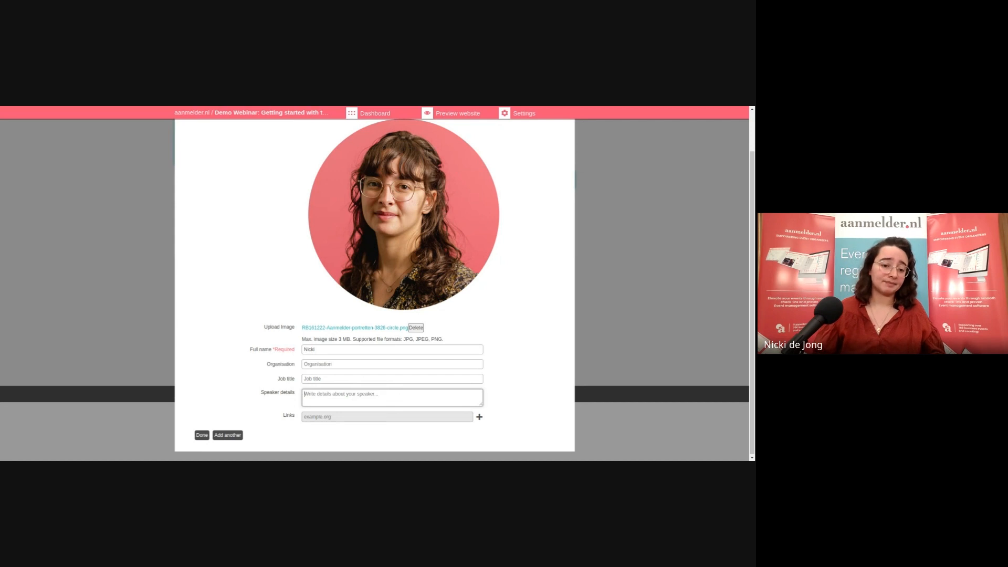
scroll(355, 398, "down", 1)
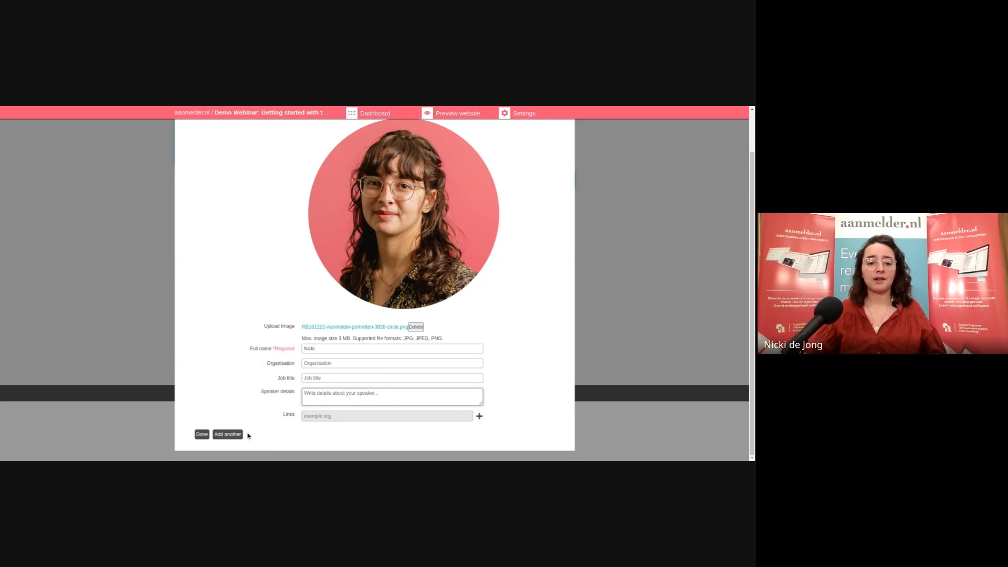
left_click(202, 435)
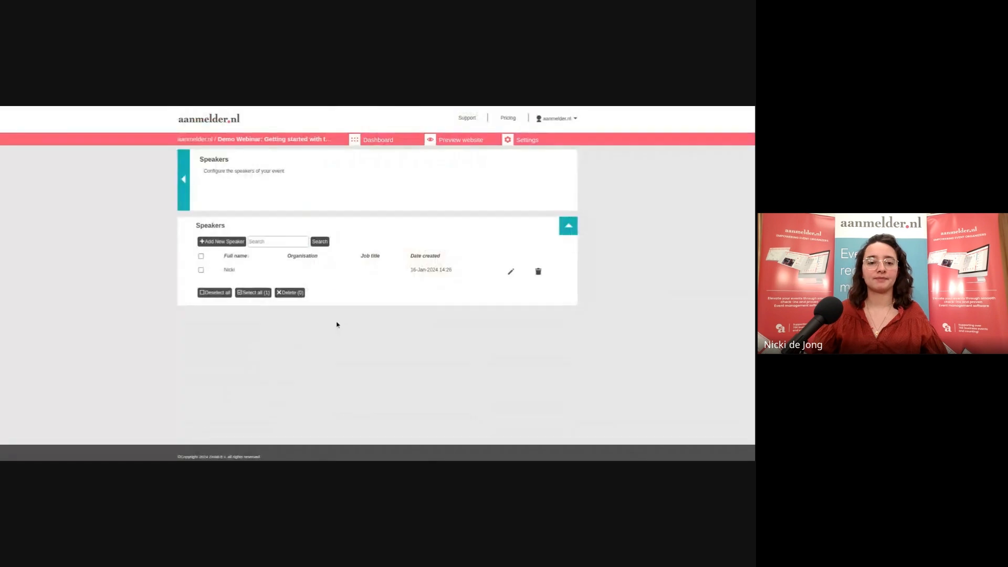
left_click(183, 180)
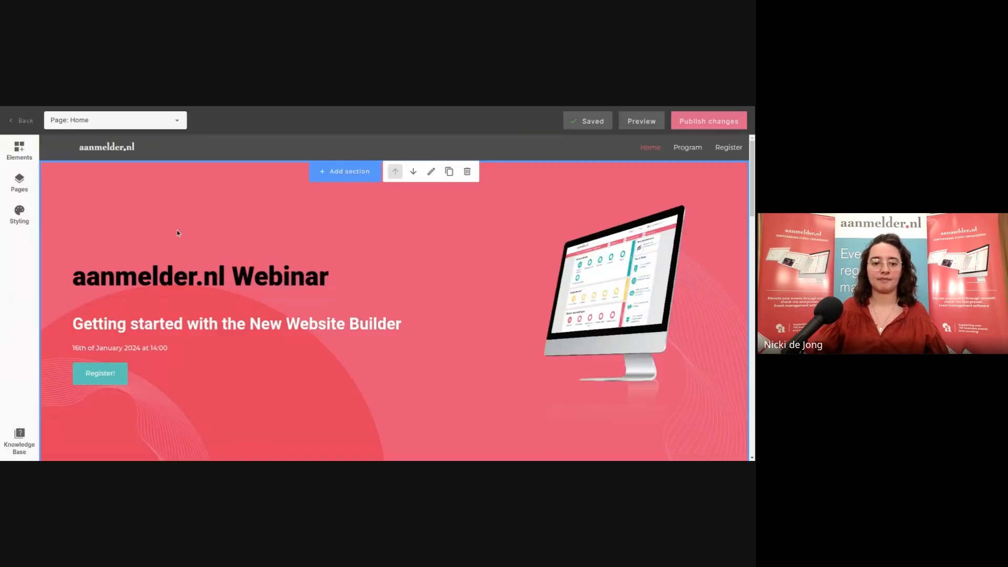
Scroll the Home page down to the Host section with the new speaker's portrait and name
scroll(452, 245, "down", 2)
scroll(452, 246, "down", 10)
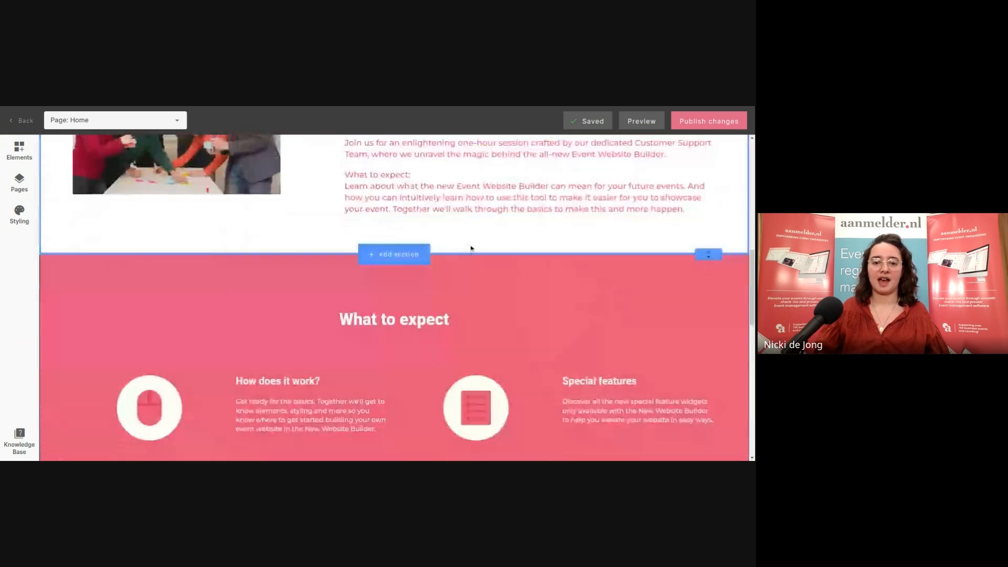
scroll(470, 247, "down", 6)
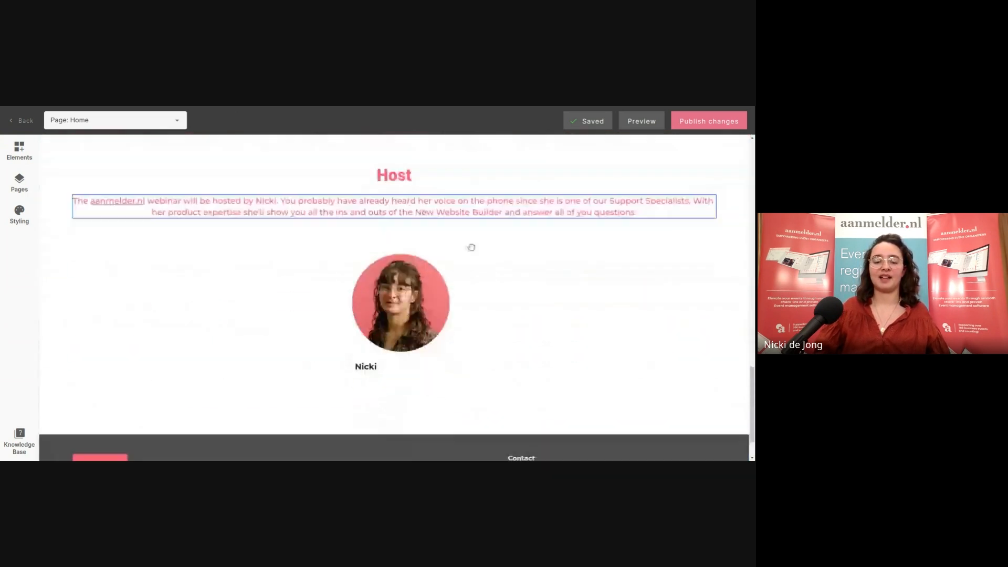
mouse_move(453, 270)
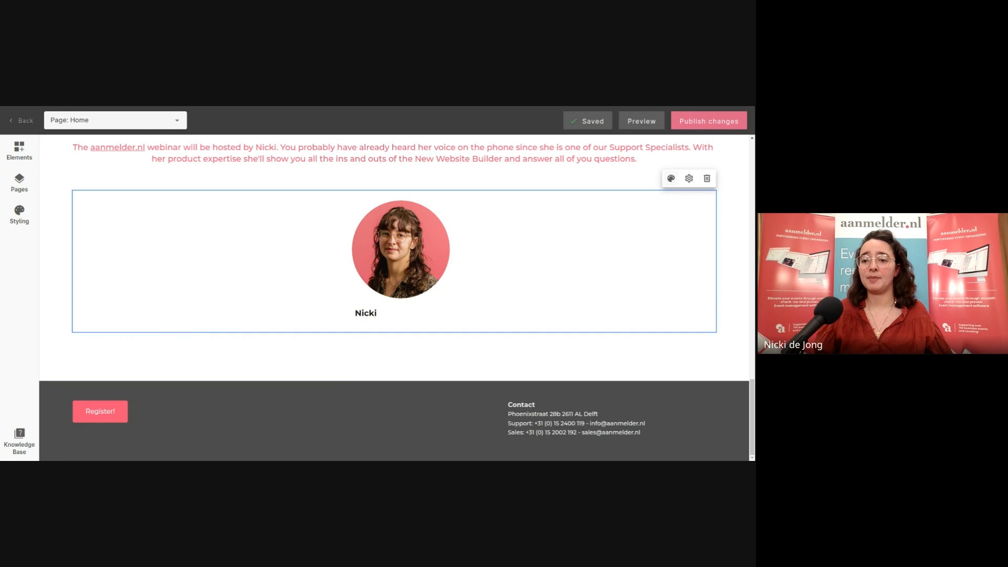
Open the speaker block's templates, preview Style 2, then revert to Style 1
left_click(670, 178)
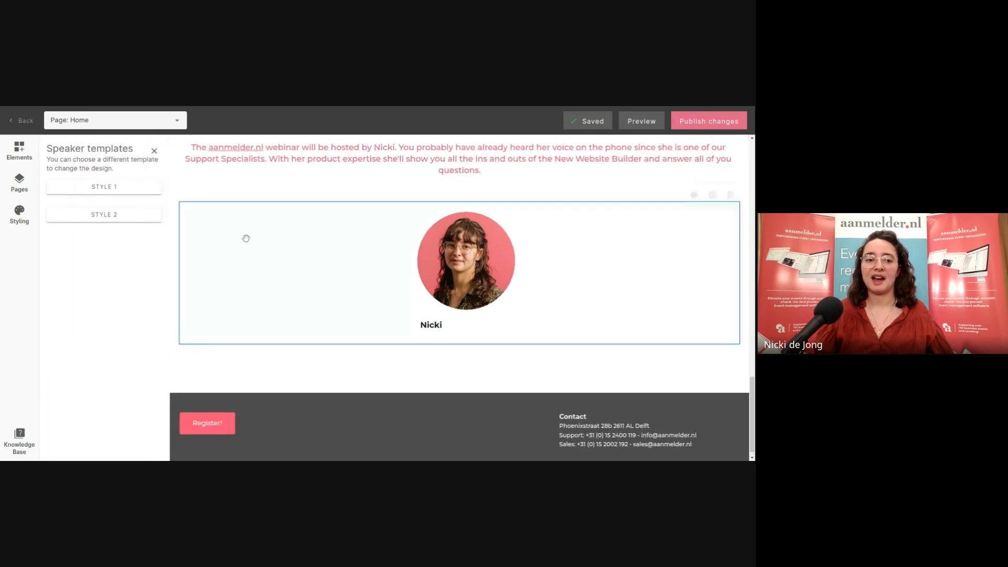
left_click(128, 217)
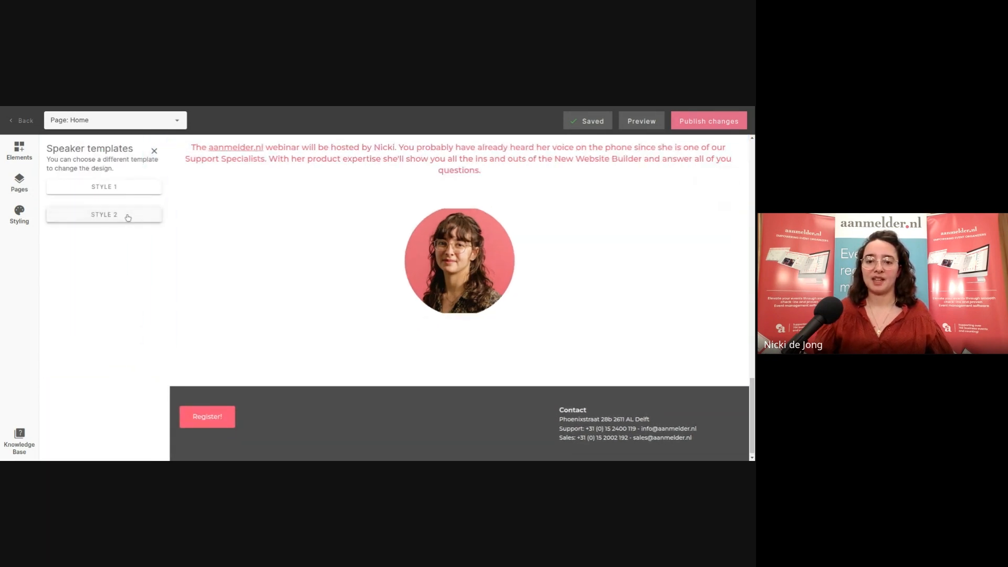
left_click(122, 190)
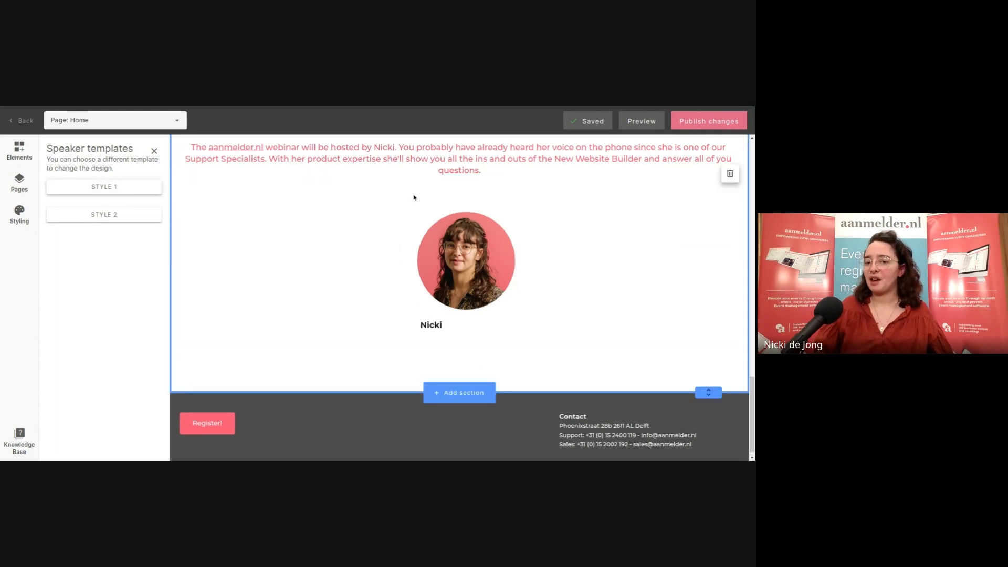
mouse_move(558, 218)
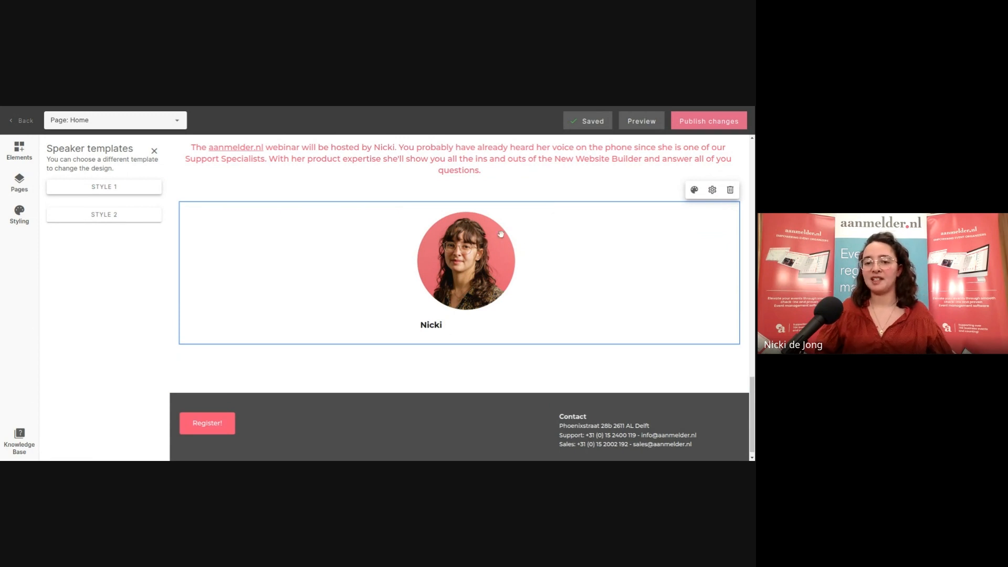
Set the Host section background colour to black (#000000)
scroll(520, 174, "up", 2)
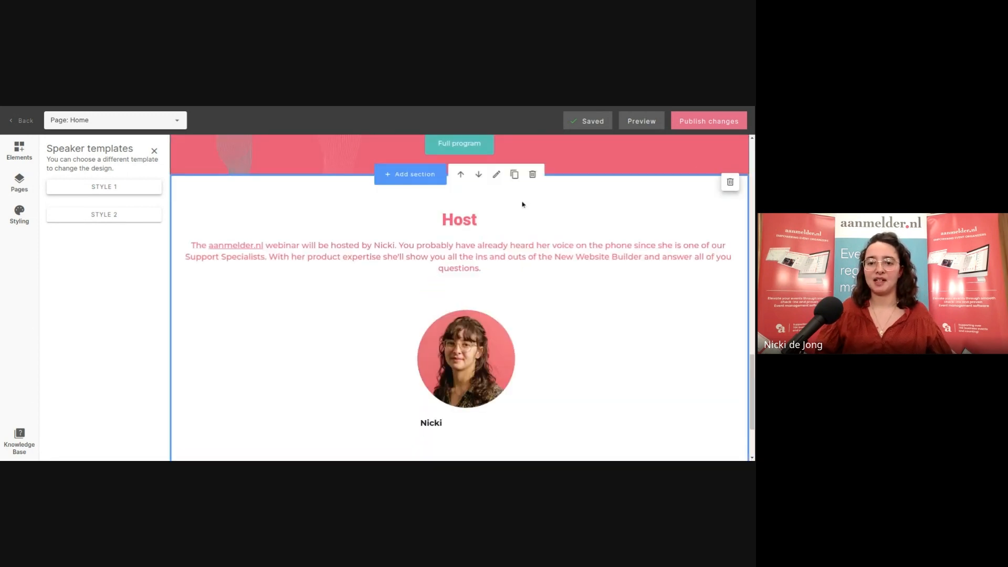
left_click(497, 175)
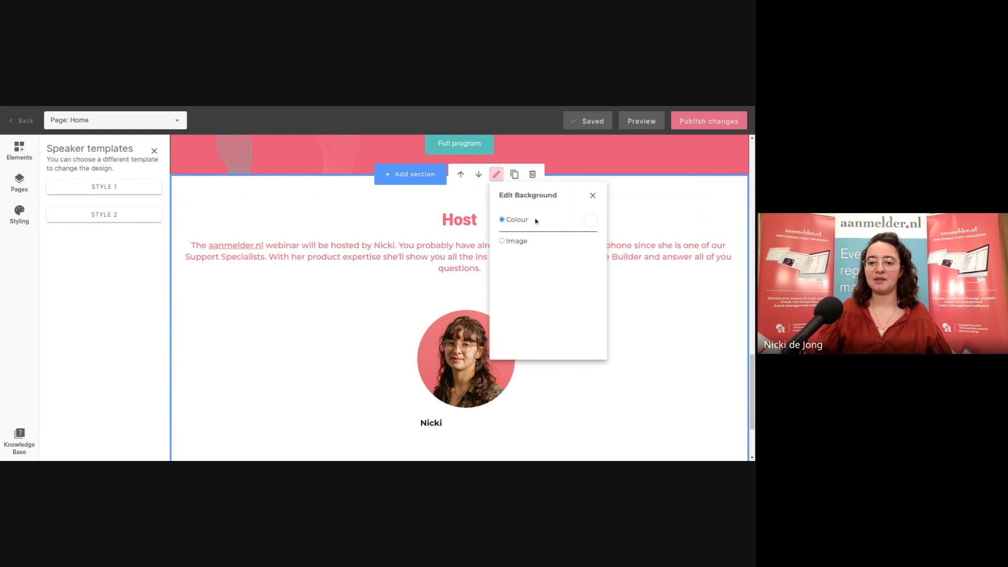
left_click(588, 220)
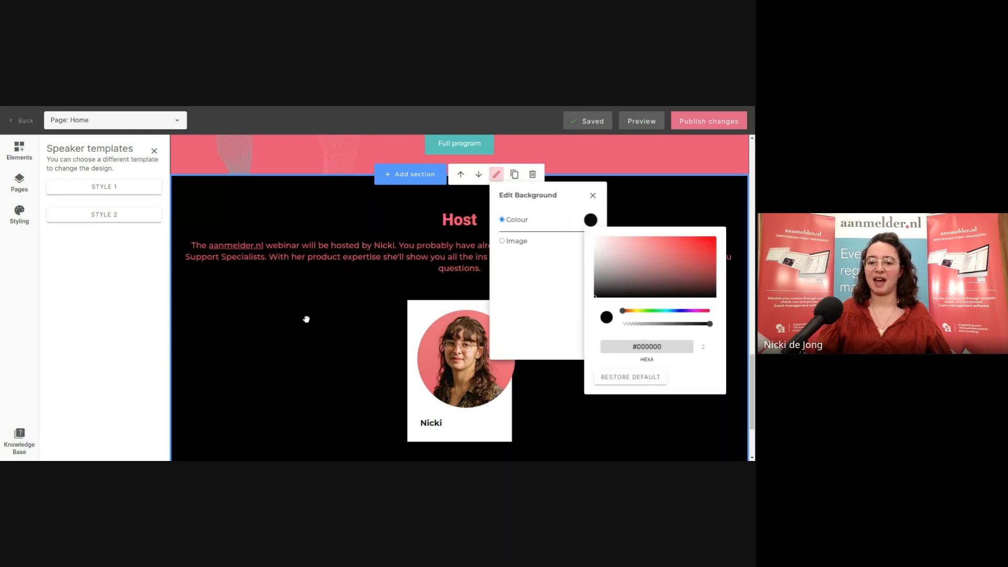
left_click(441, 319)
Switch the speaker card to Style 2 and close the speaker templates panel
scroll(441, 319, "down", 2)
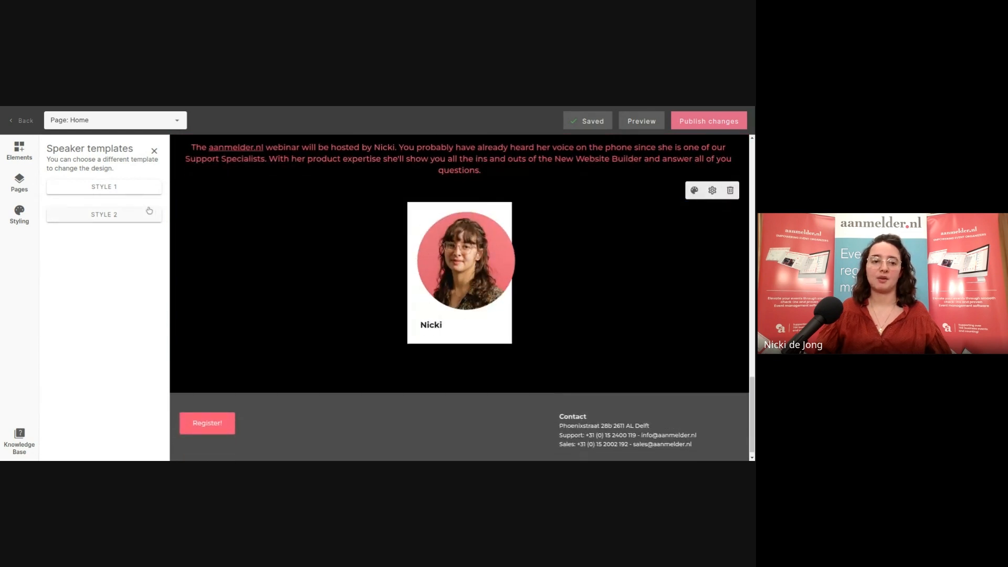
left_click(102, 215)
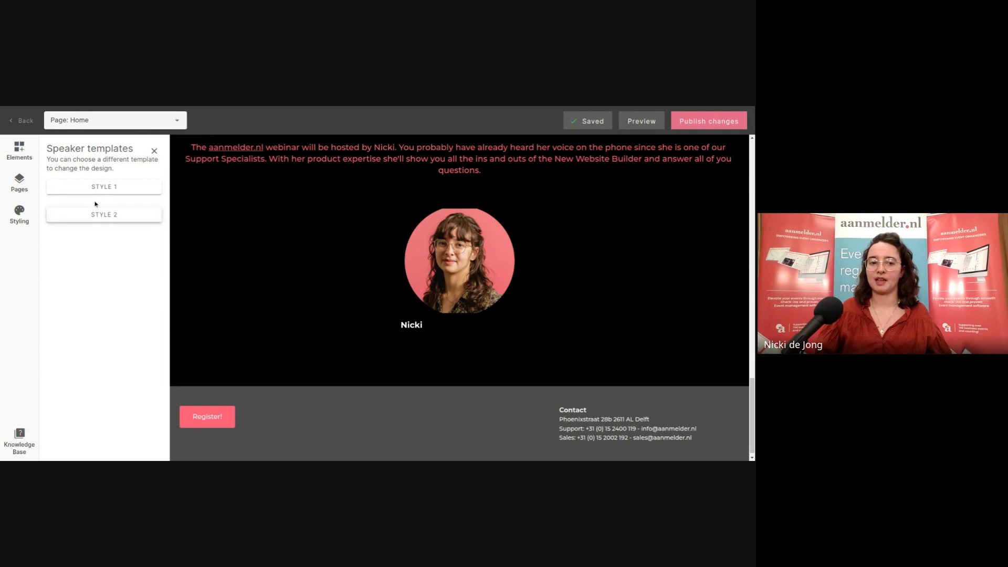
left_click(95, 190)
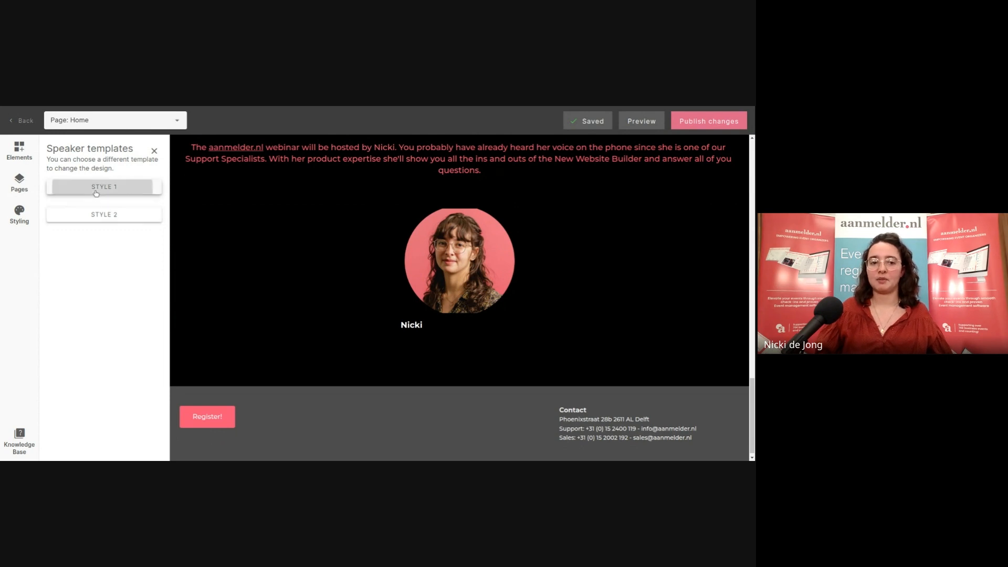
left_click(154, 212)
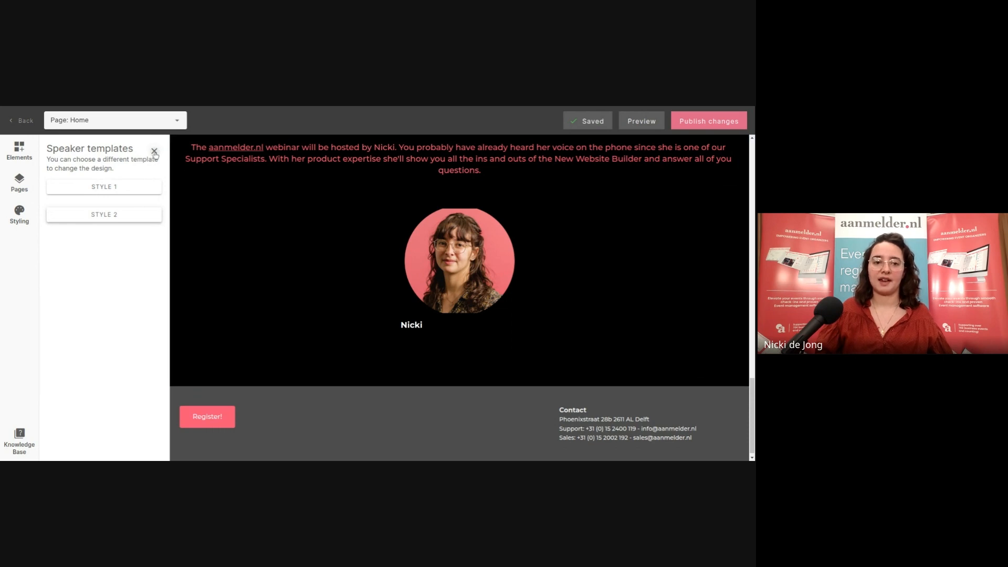
left_click(155, 151)
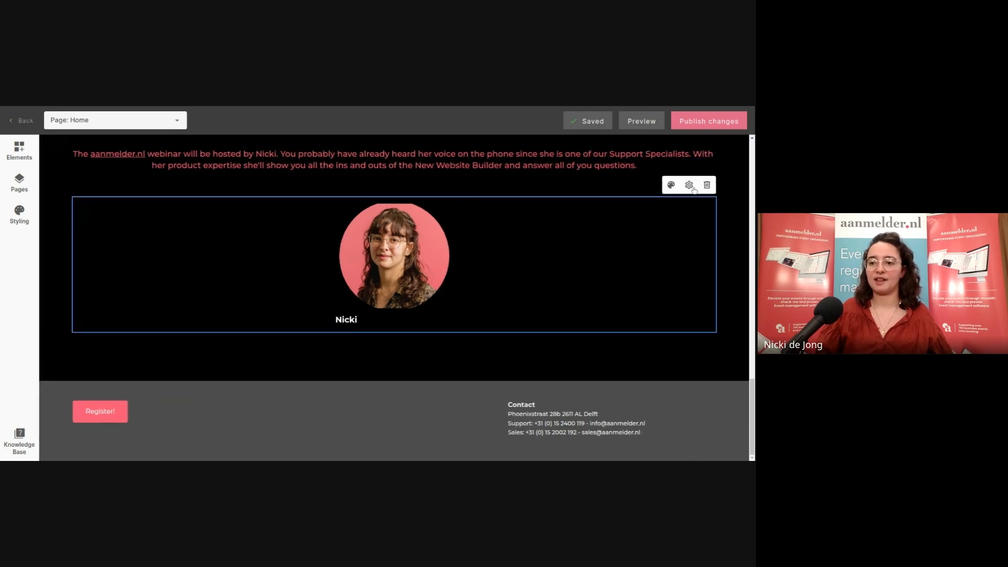
left_click(688, 185)
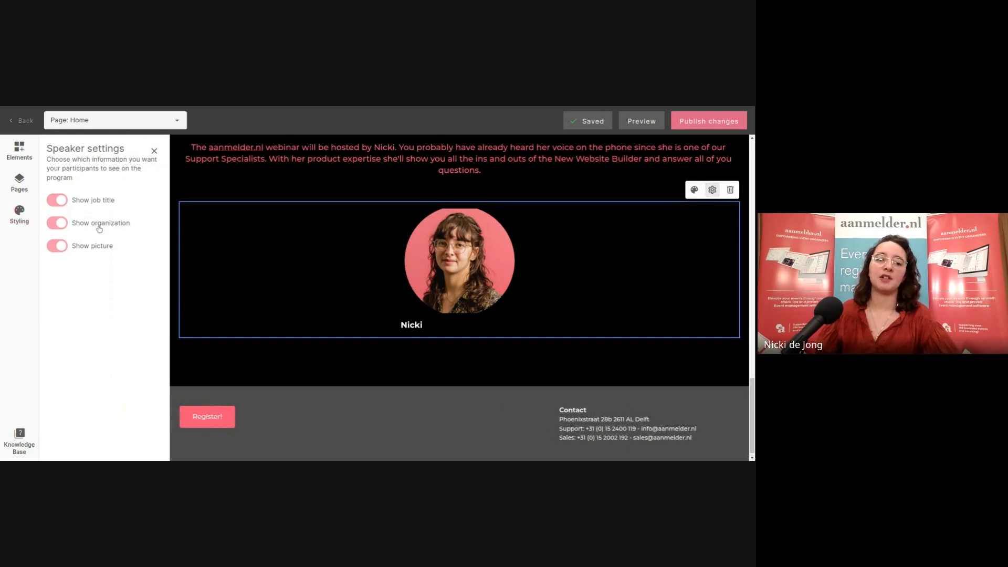
left_click(59, 248)
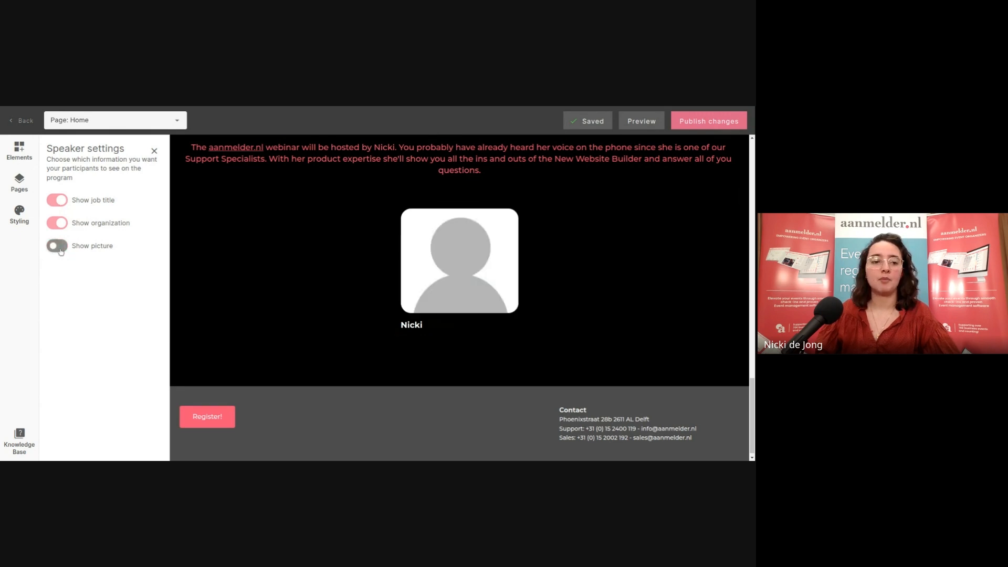
left_click(59, 247)
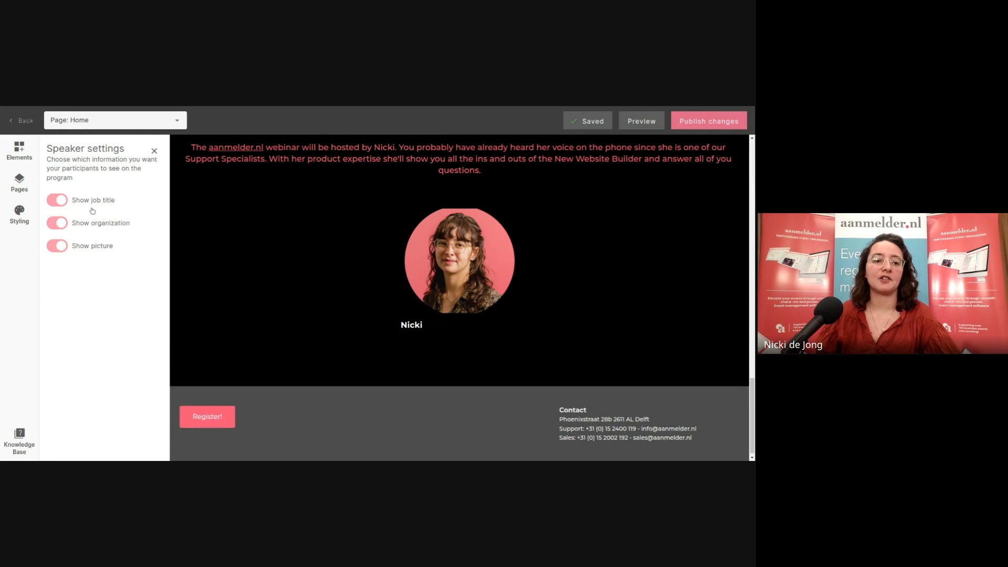
left_click(154, 151)
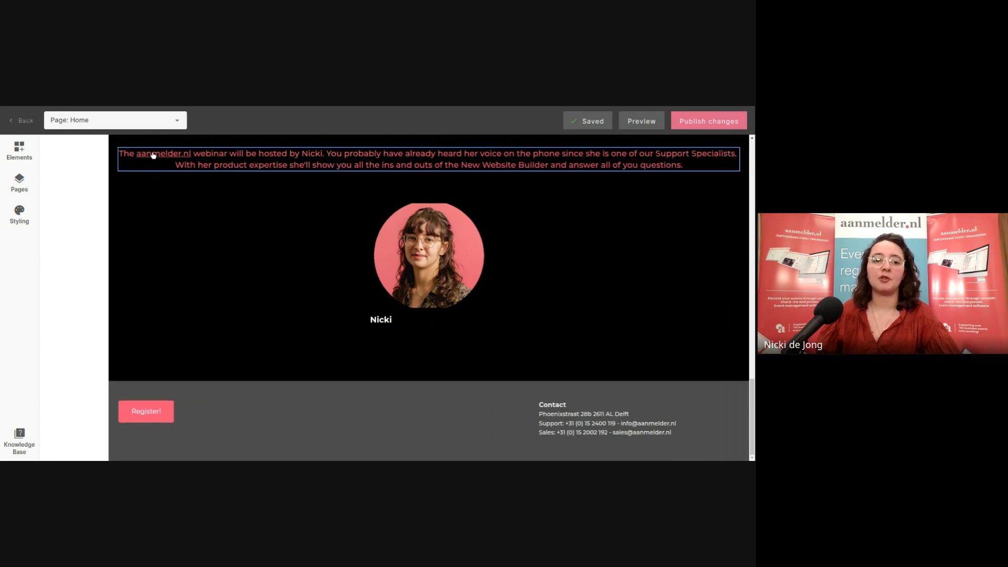
Reopen the website builder and drop a Speakers block into the Home hero section
left_click(18, 124)
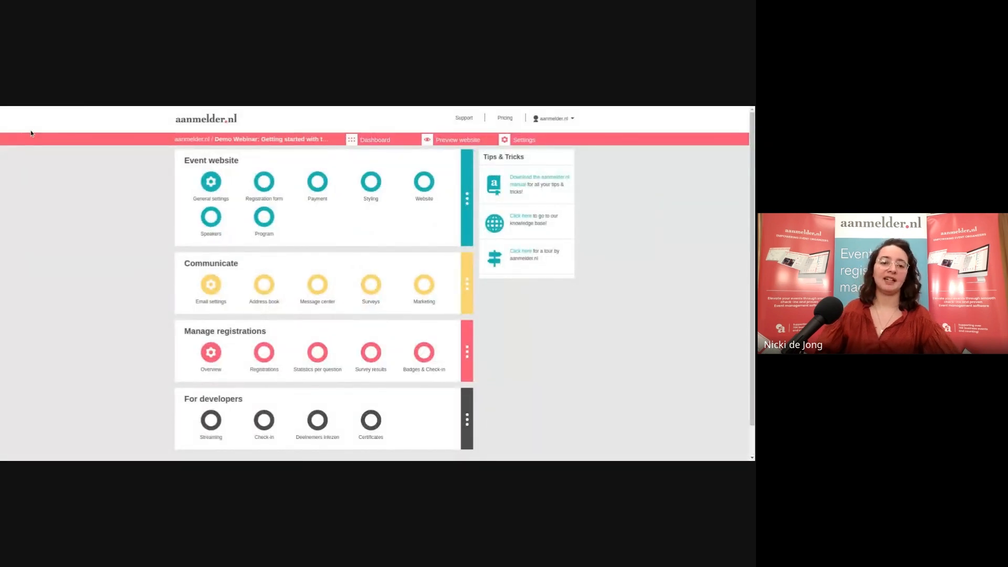
left_click(424, 184)
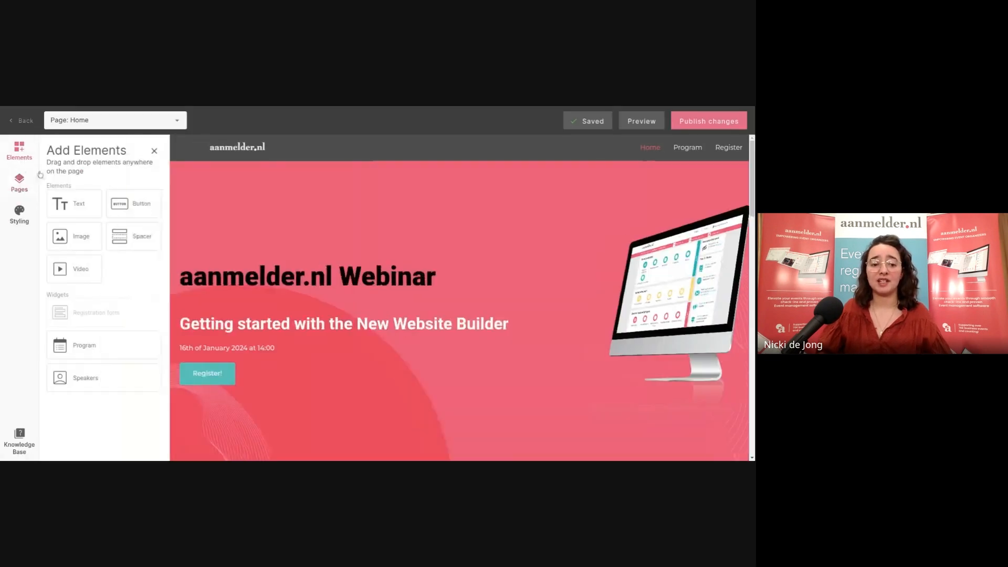
scroll(192, 315, "down", 3)
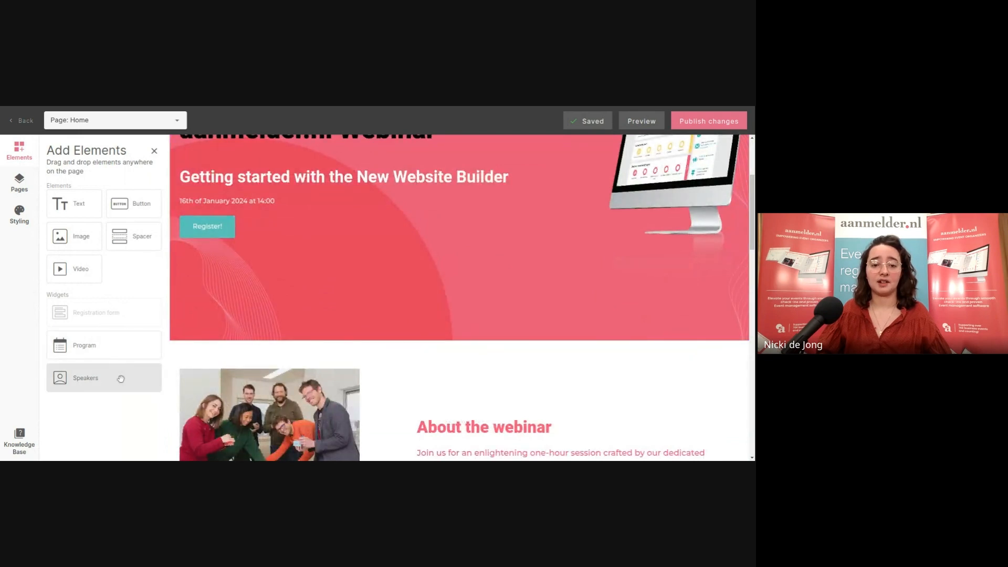
left_click_drag(120, 379, 306, 269)
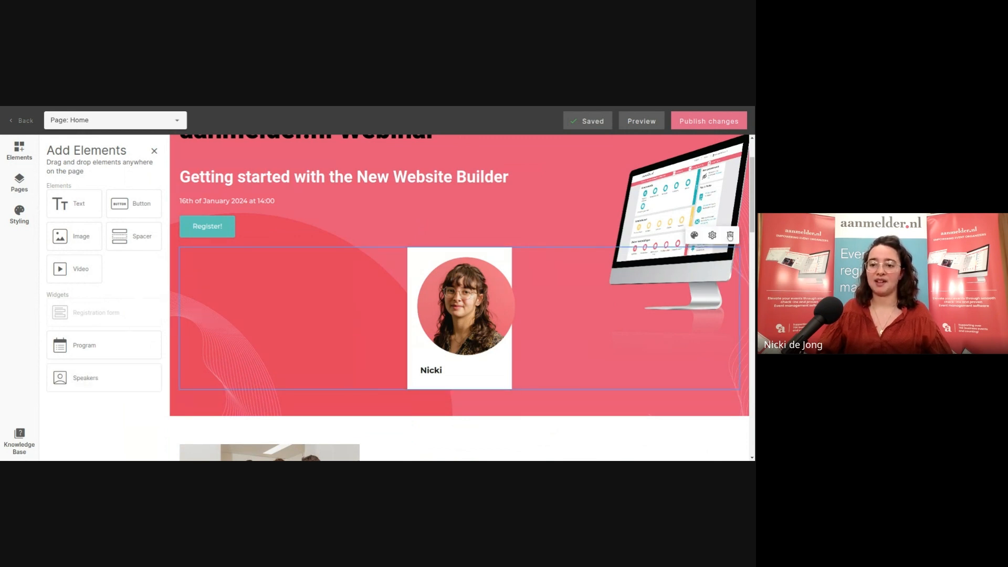
Delete the Speakers block from the hero and return to the event dashboard
left_click(729, 236)
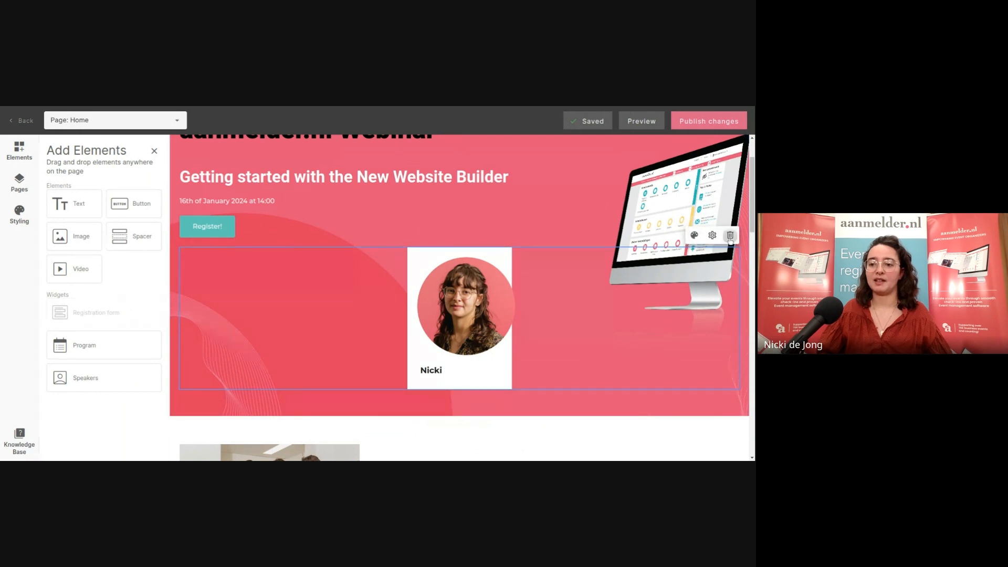
left_click(477, 317)
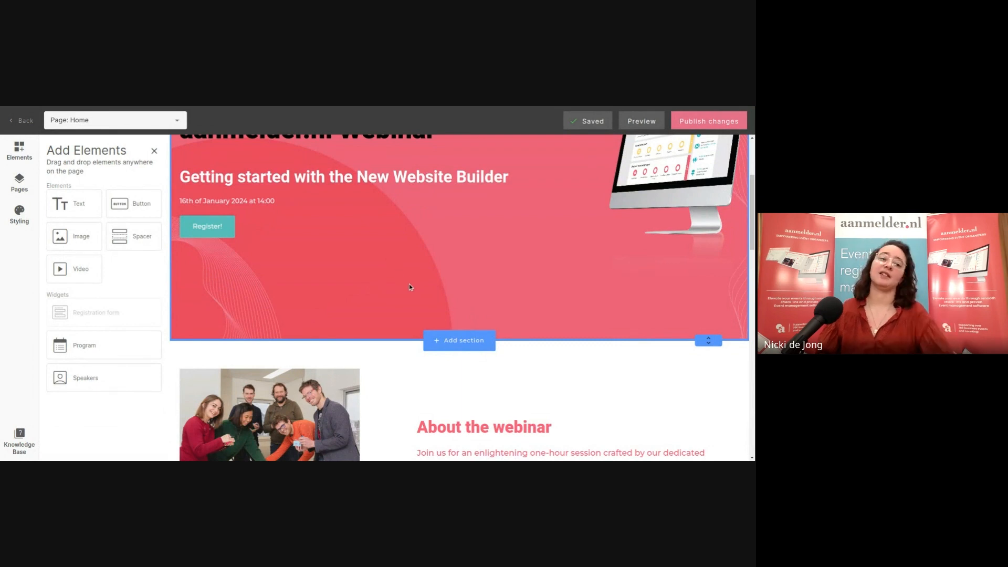
left_click(21, 122)
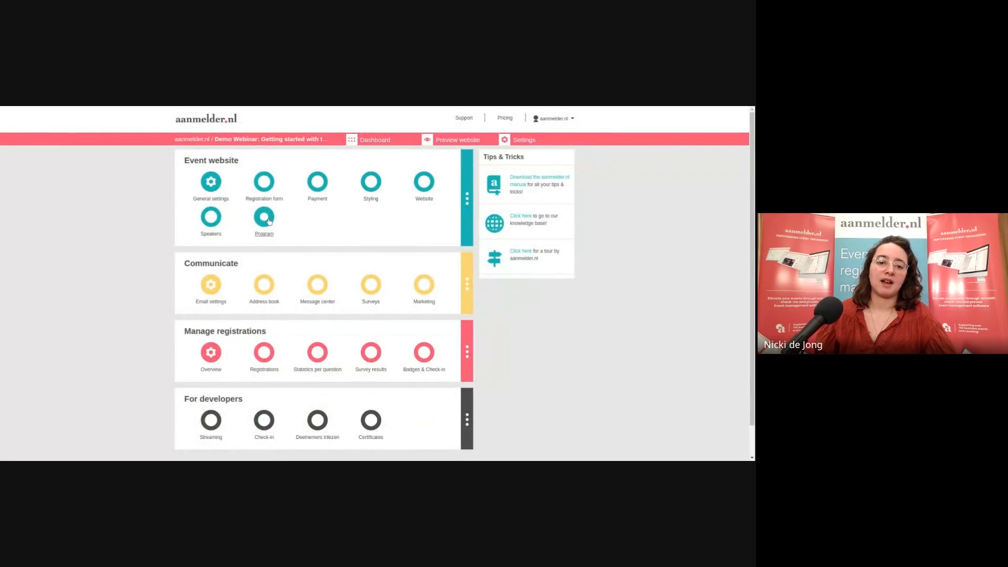
Open the Program page to view the empty Day 1 schedule for February 6, 2025
left_click(268, 221)
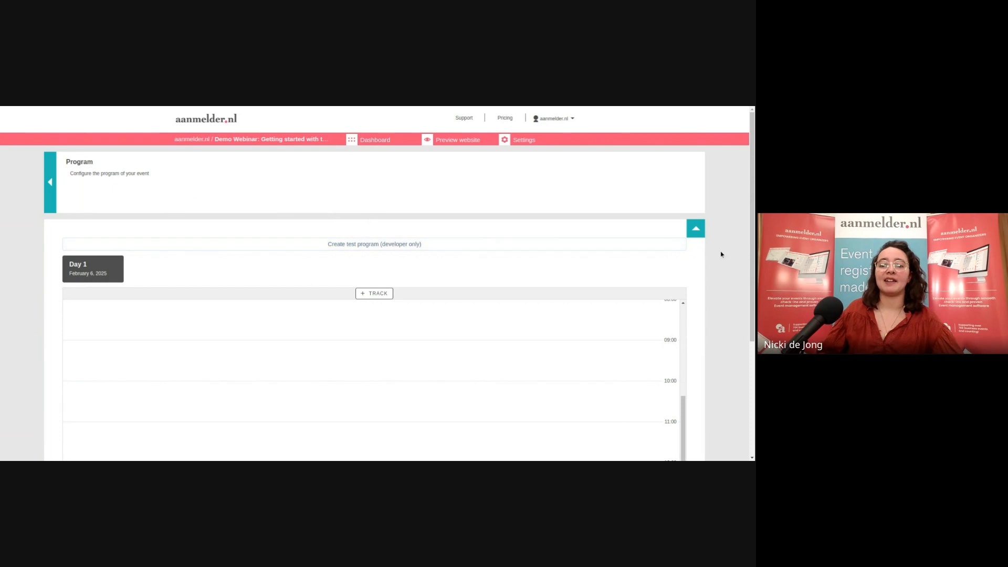
scroll(720, 254, "down", 1)
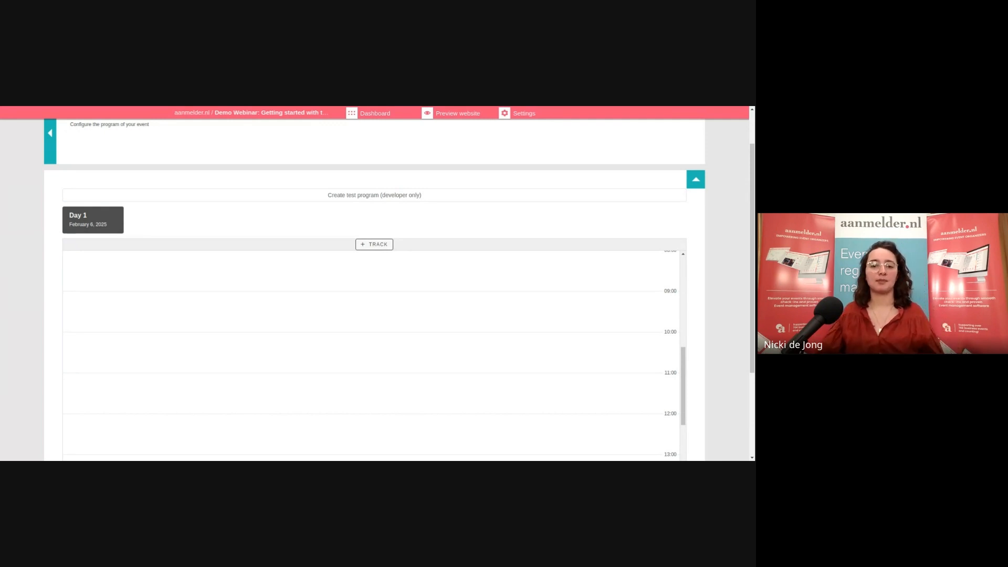
Add a track named 'track 1' to the Day 1 program
left_click(383, 243)
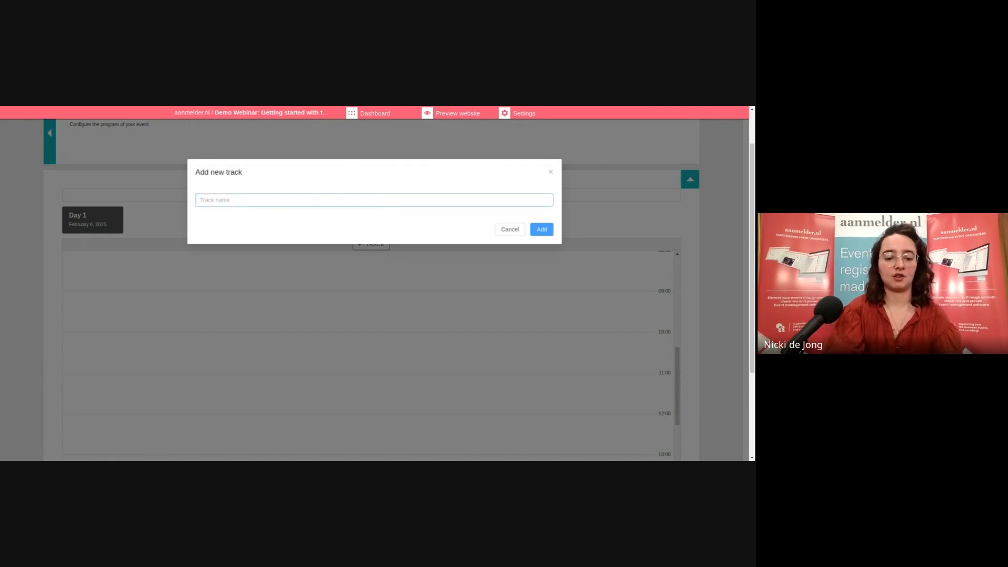
type("track 1")
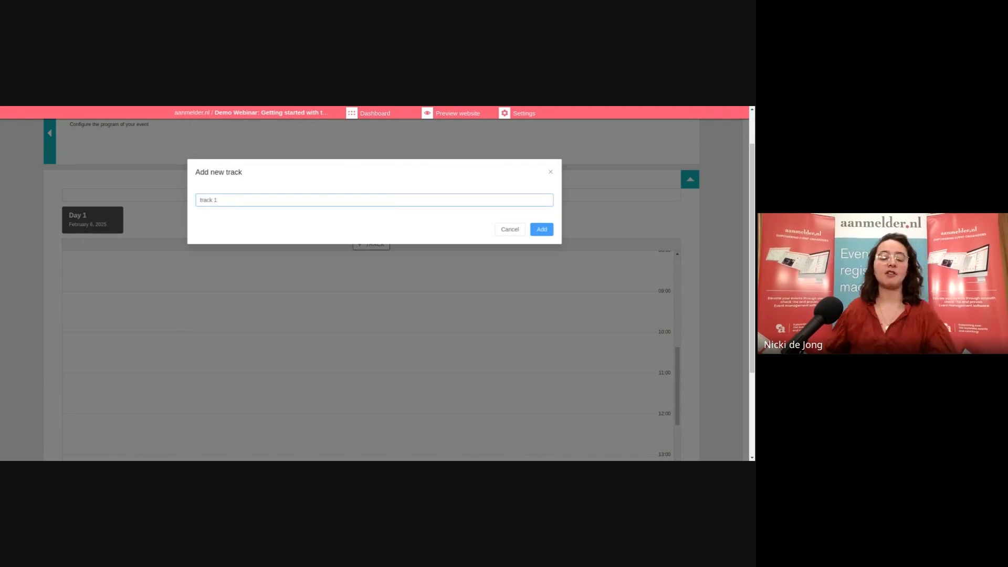
left_click(546, 232)
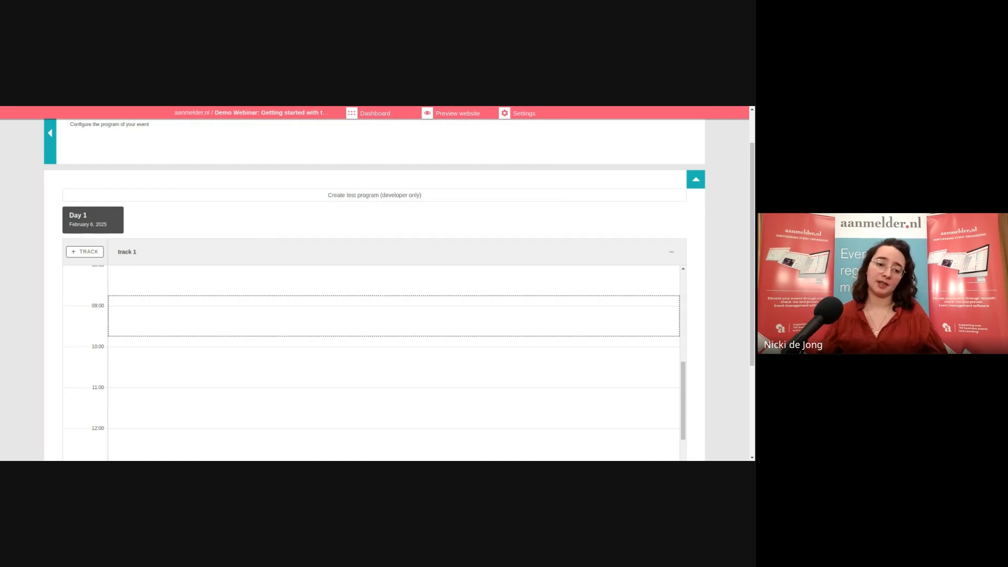
Start a blank program item in the track 1, 09:00–10:00 slot and focus its Title field
left_click(205, 316)
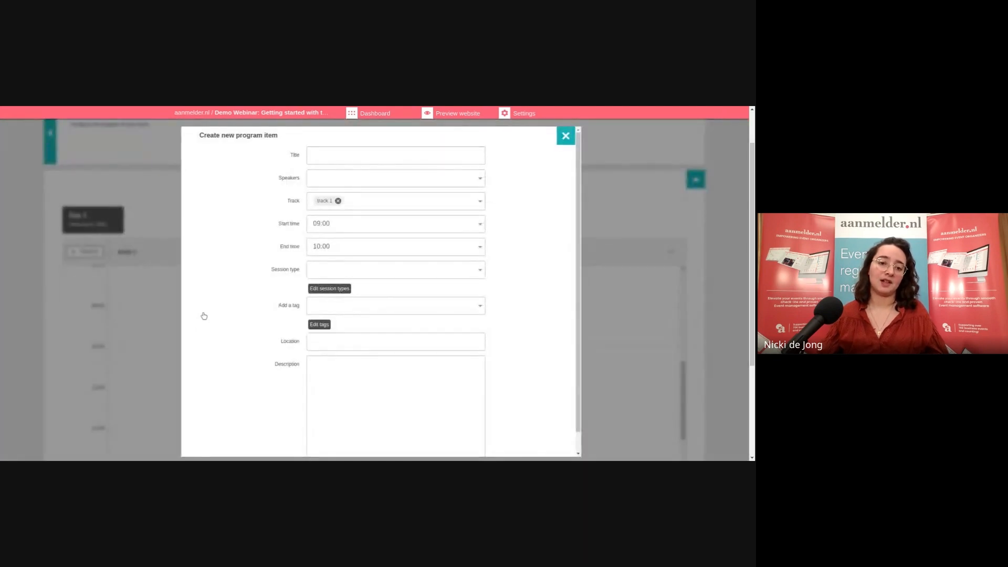
left_click(566, 137)
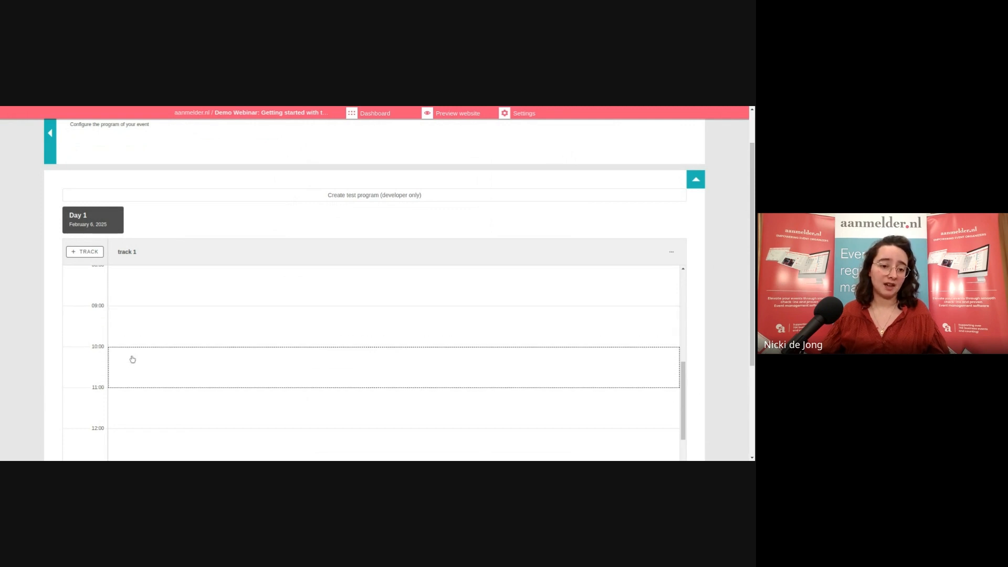
left_click(115, 316)
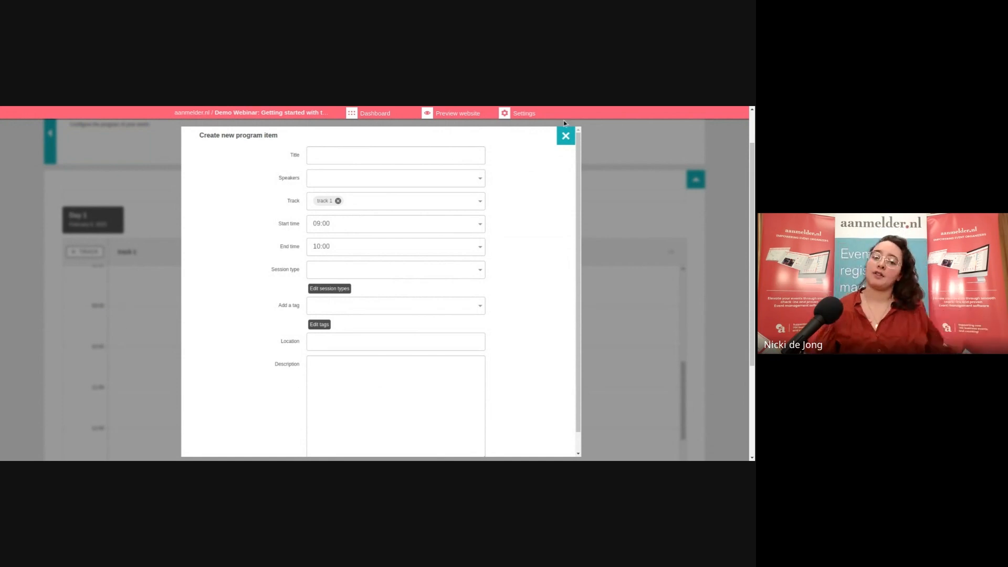
scroll(530, 230, "down", 2)
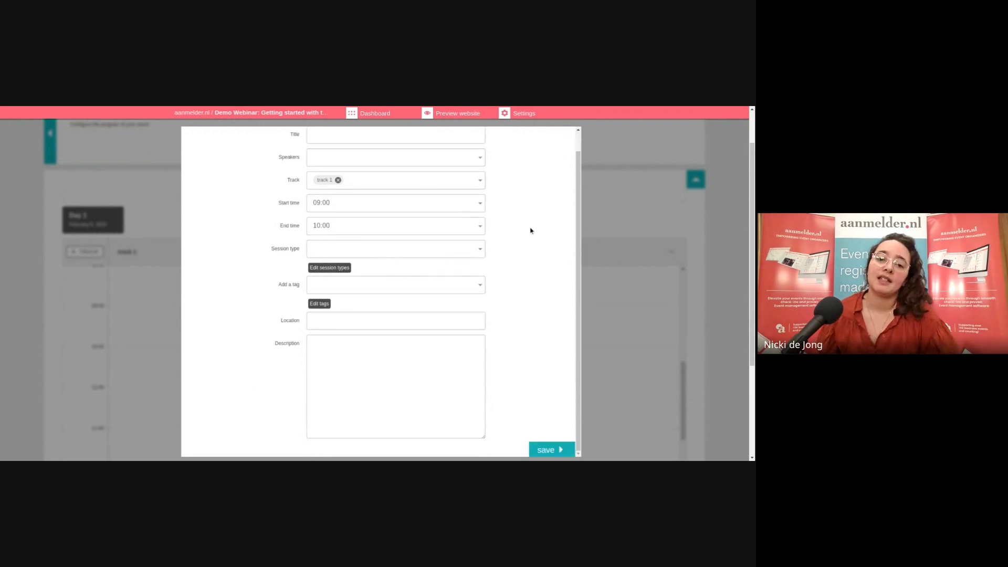
scroll(530, 230, "up", 2)
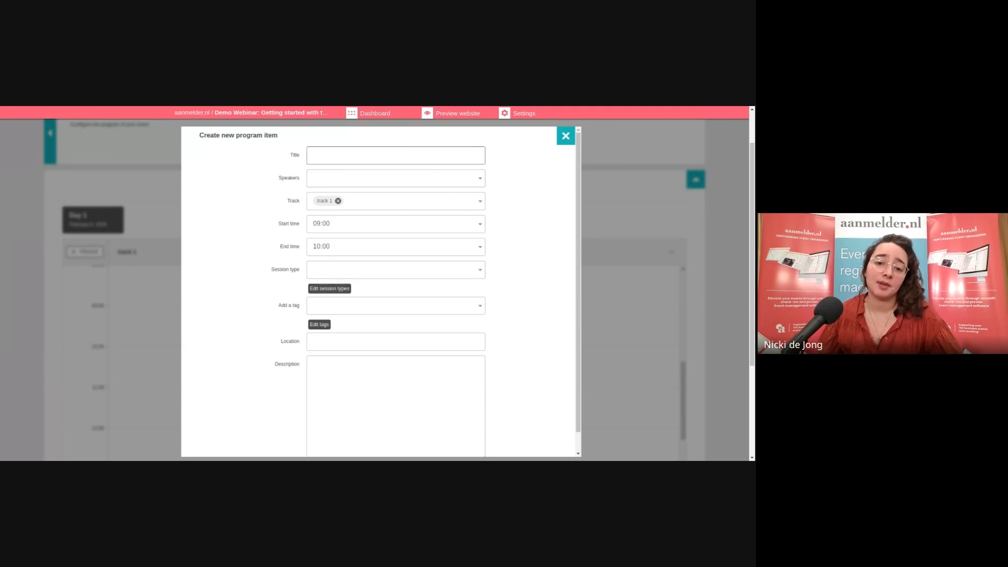
left_click(395, 155)
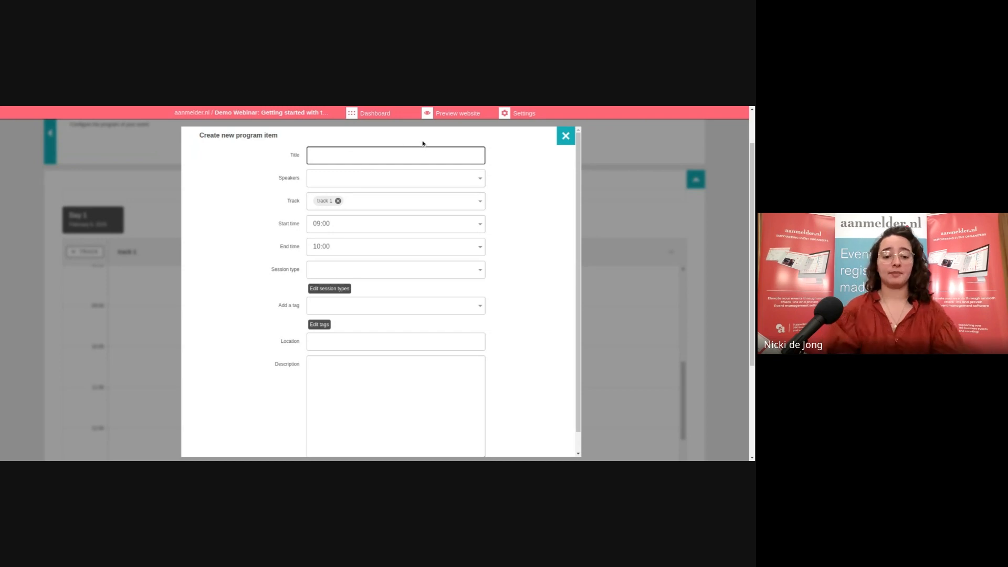
Title the item 'Workshop 1' and add the presenter as its speaker
type("W")
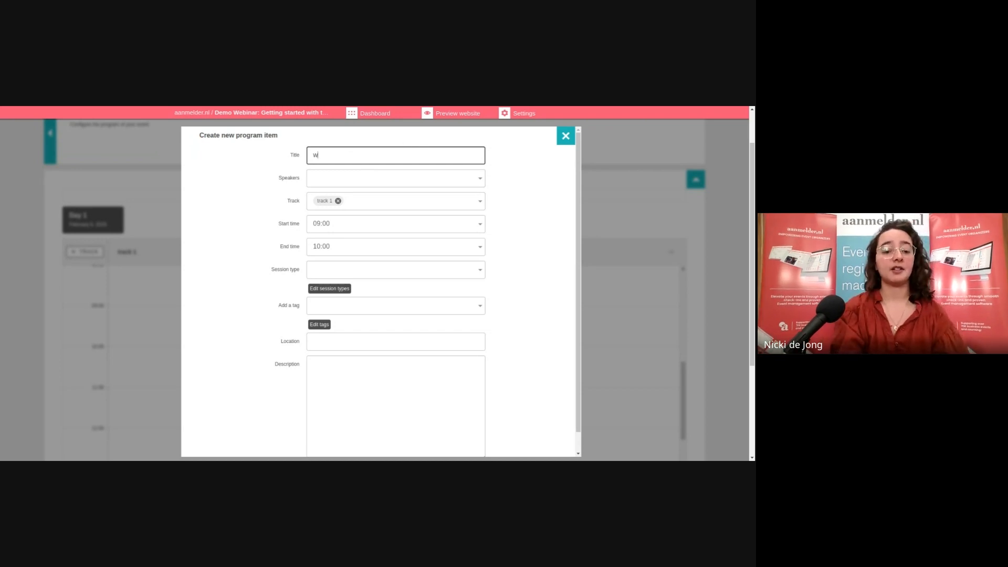
type("orksh")
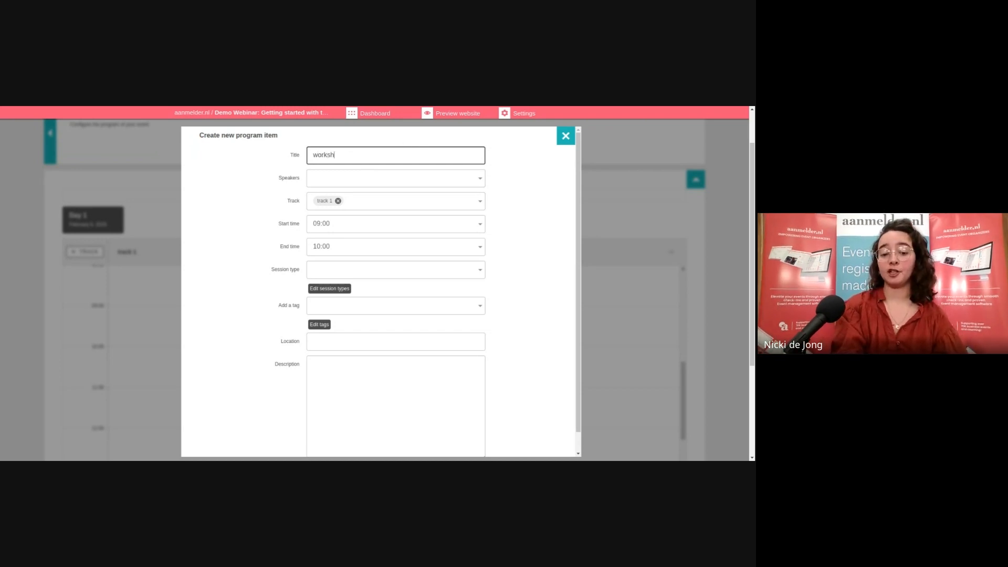
type("op ")
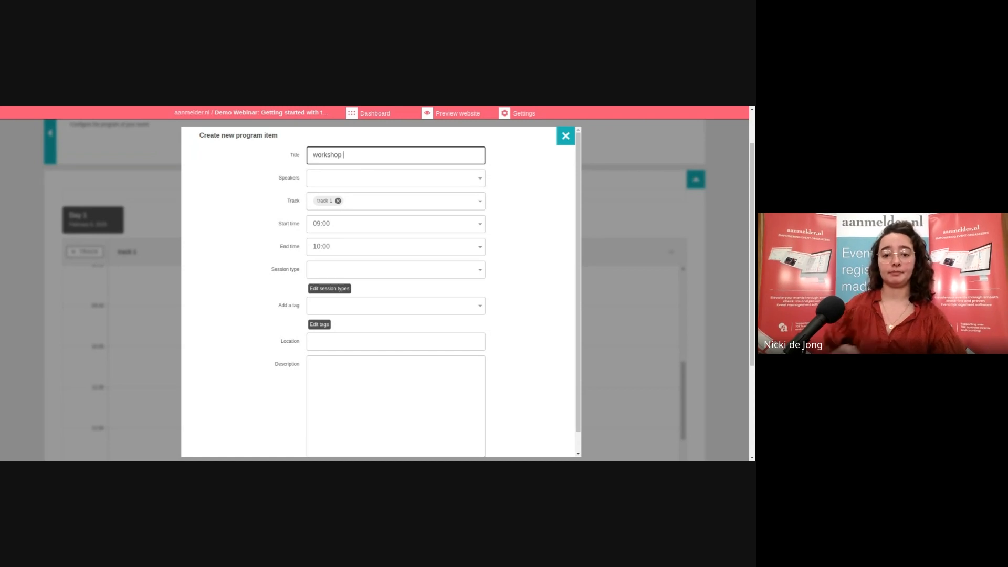
type("1")
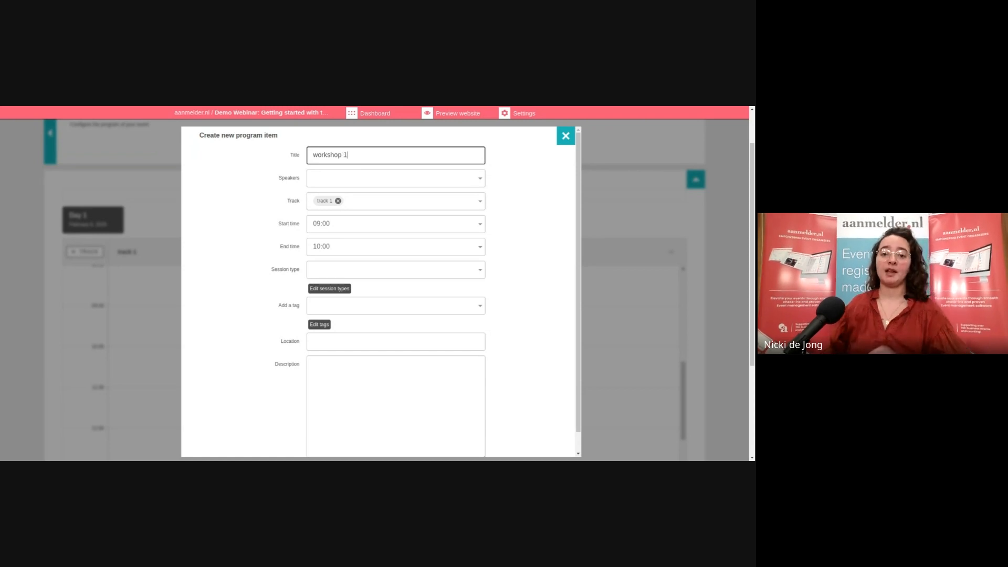
left_click(480, 184)
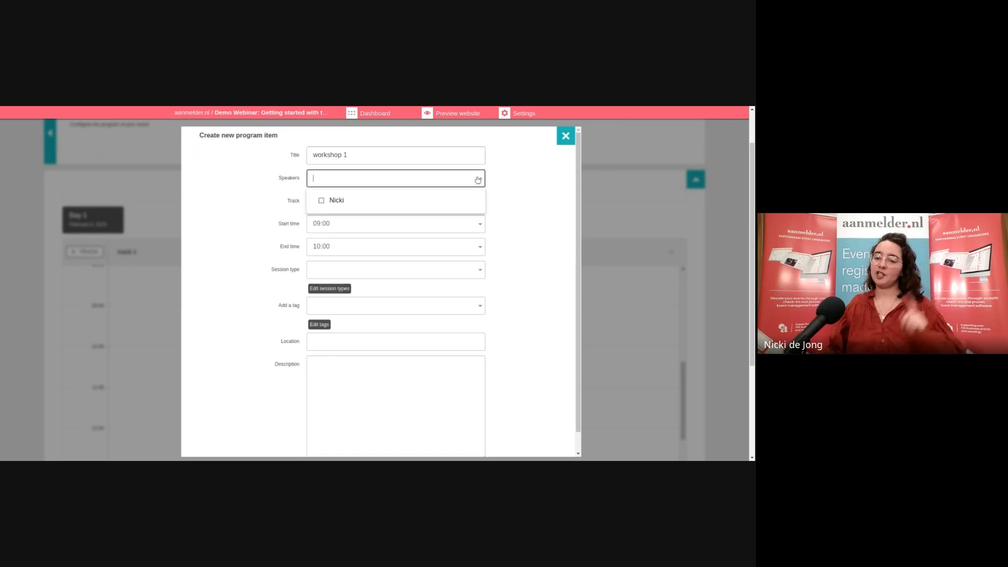
left_click(322, 204)
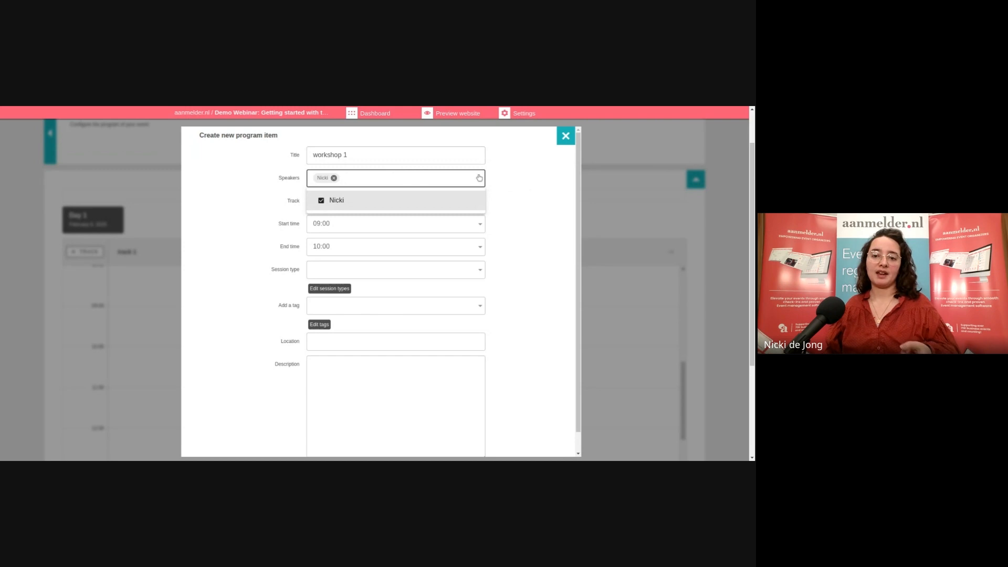
left_click(496, 179)
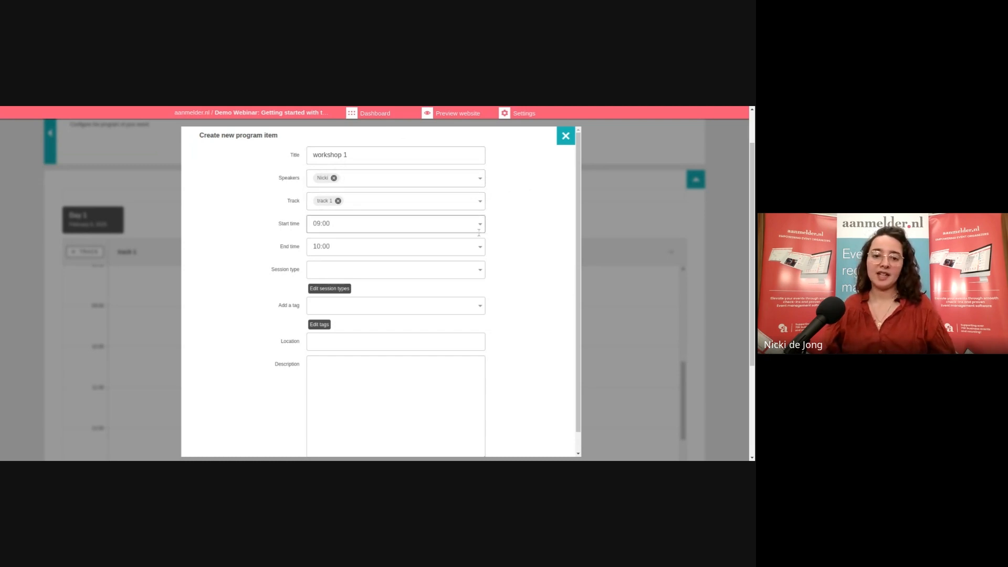
Keep track 1 and a 09:00 start, and change the end time to 10:05
left_click(481, 204)
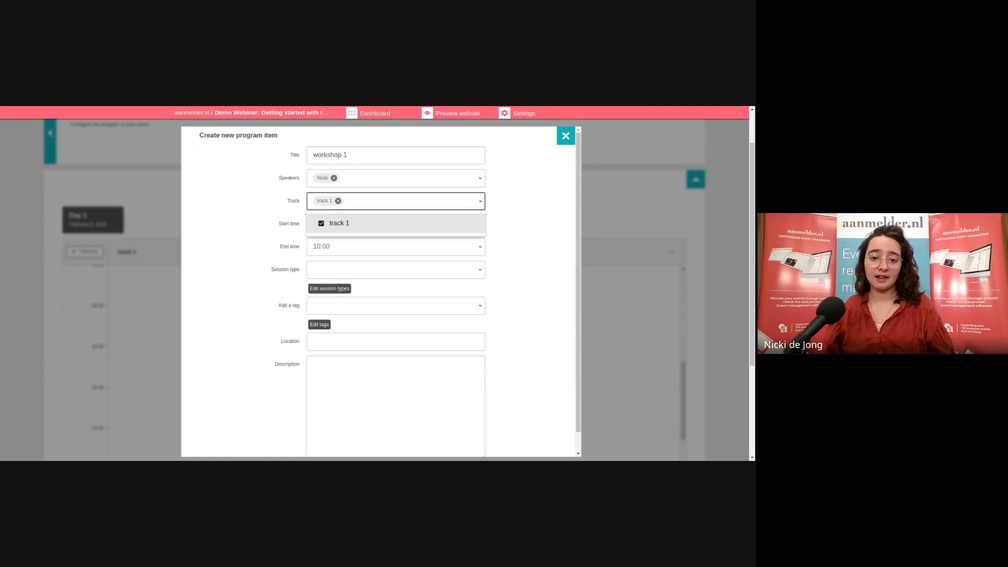
left_click(480, 203)
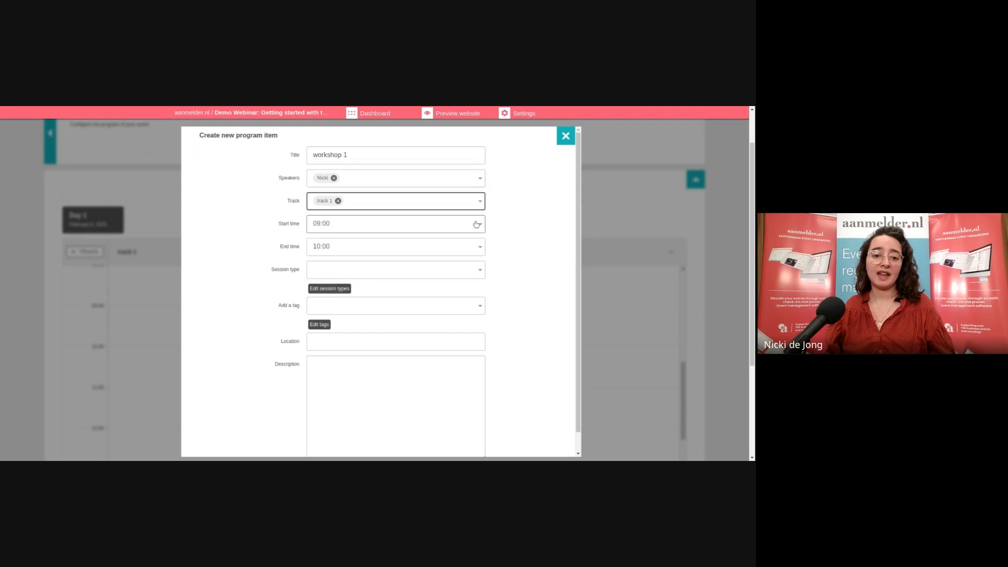
left_click(476, 223)
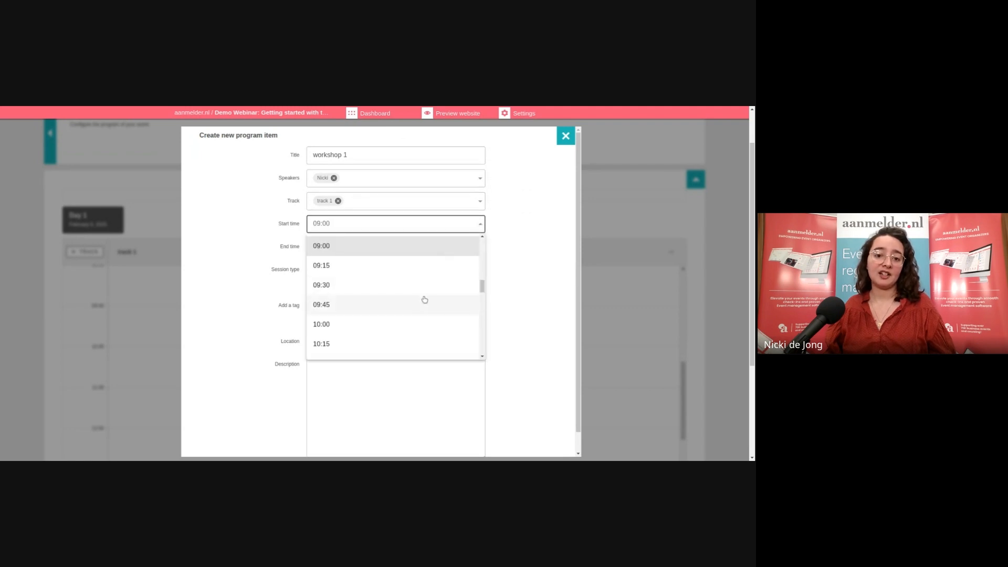
left_click(459, 225)
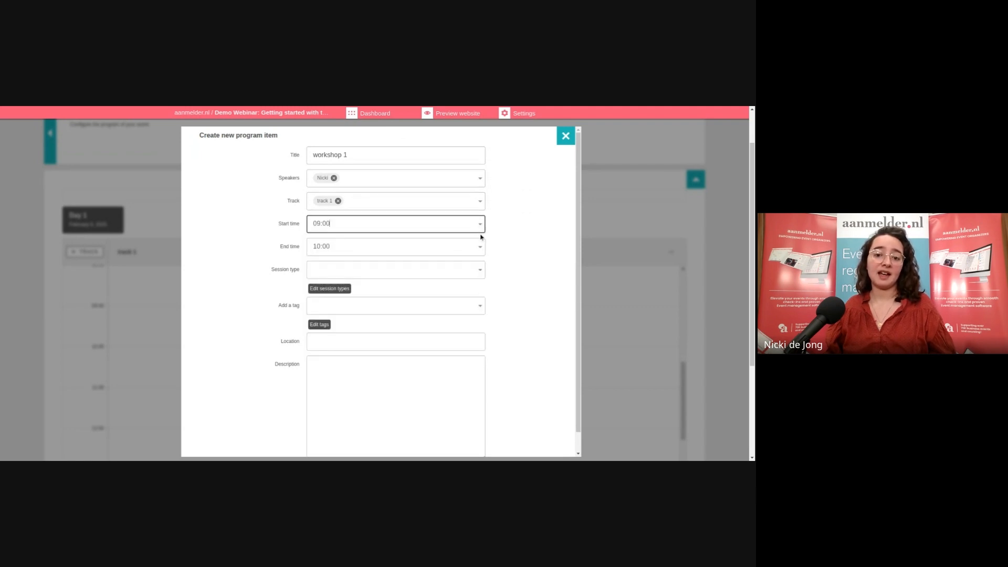
left_click(434, 246)
scroll(349, 300, "down", 3)
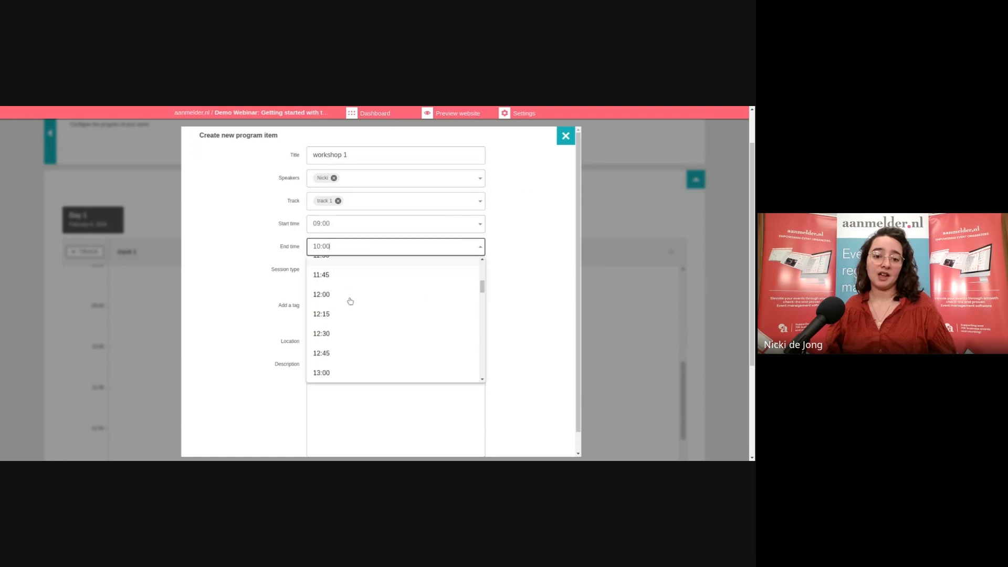
scroll(350, 273, "up", 2)
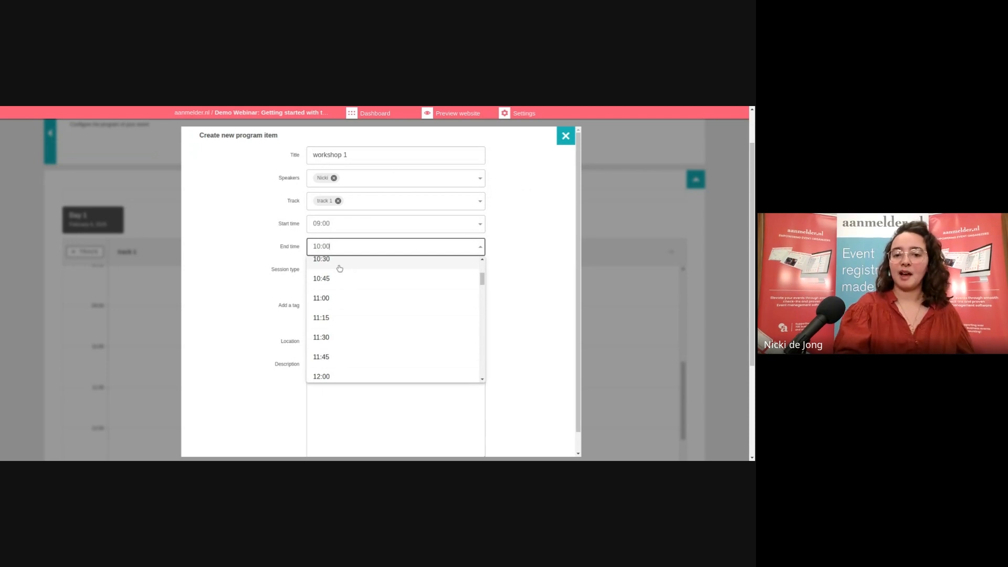
key("BackSpace")
type("5")
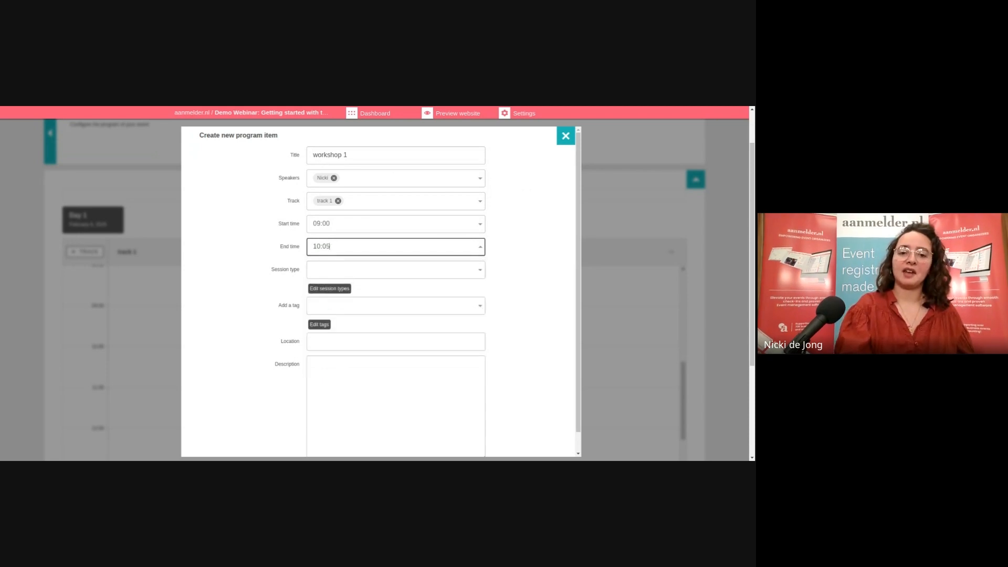
key("Return")
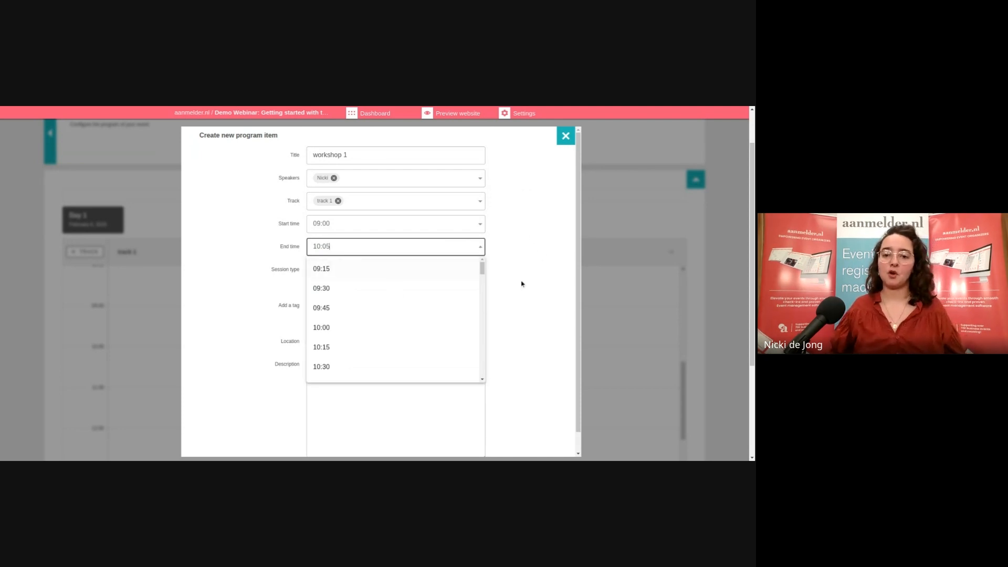
left_click(571, 229)
Check the session type list, find it empty, and focus the session type field
left_click(478, 271)
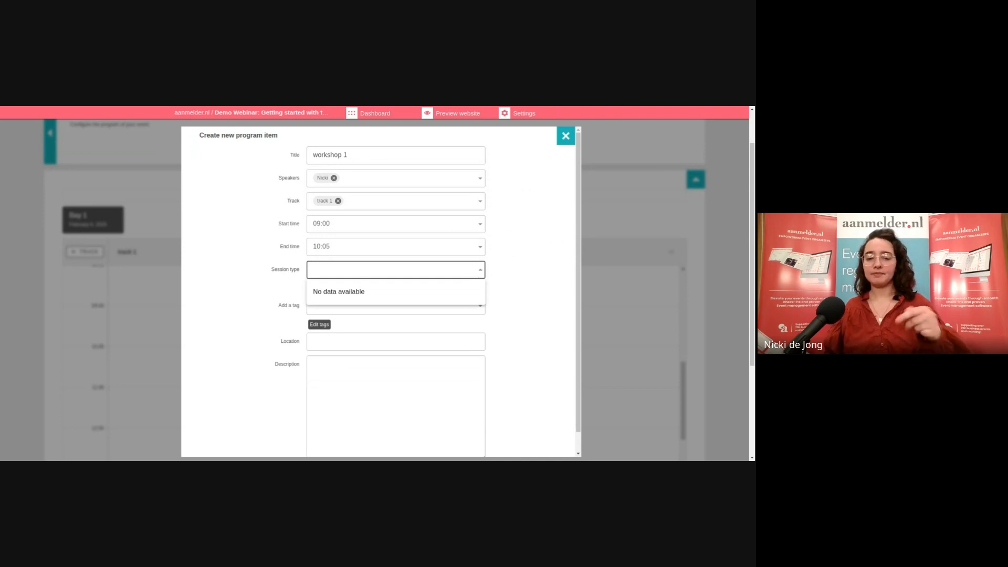
left_click(480, 271)
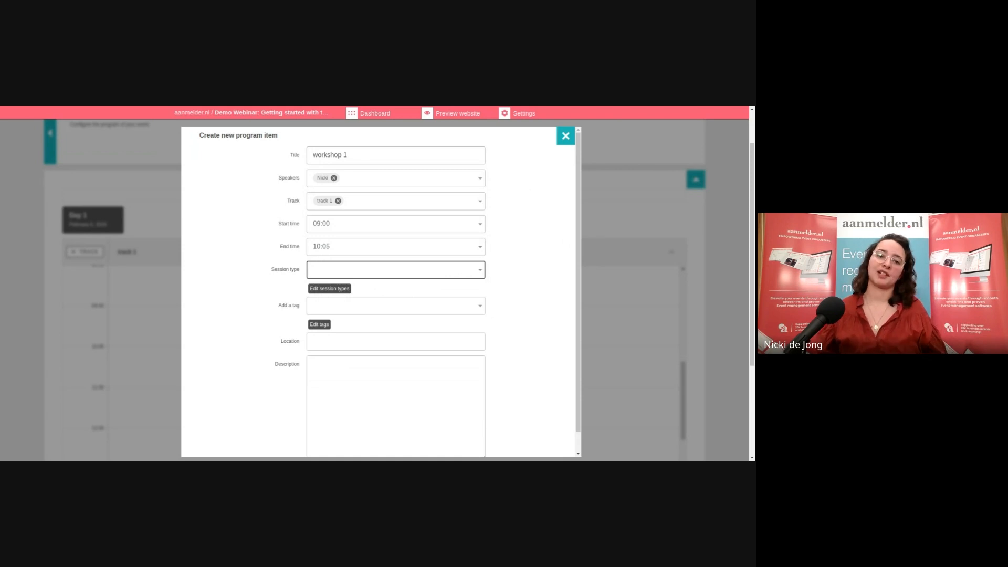
left_click(534, 268)
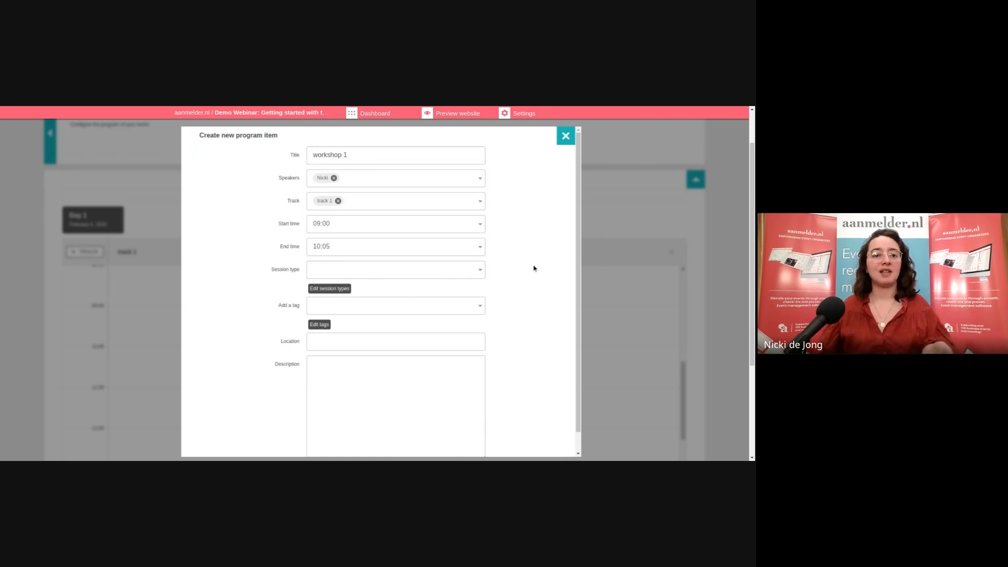
scroll(533, 268, "down", 1)
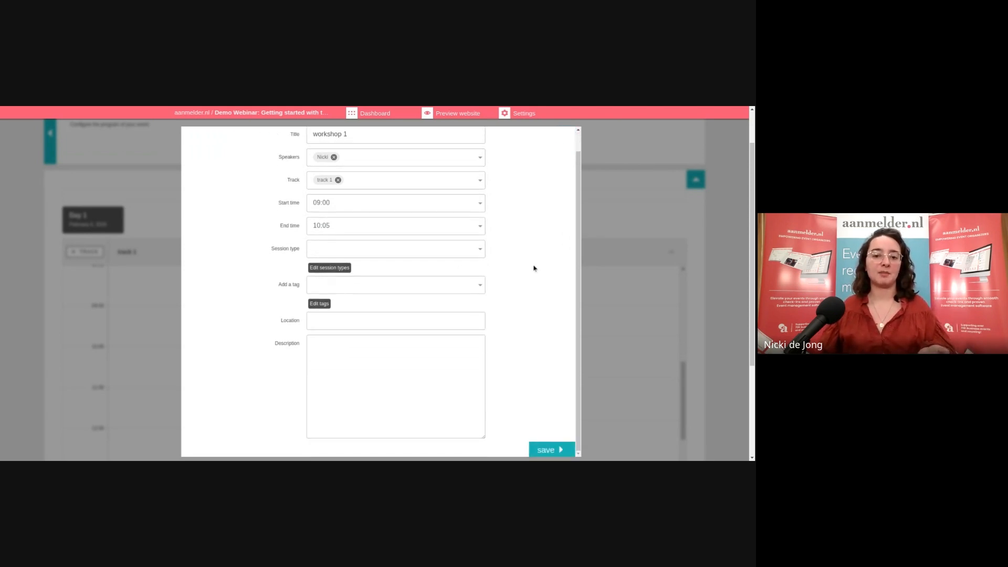
left_click(395, 245)
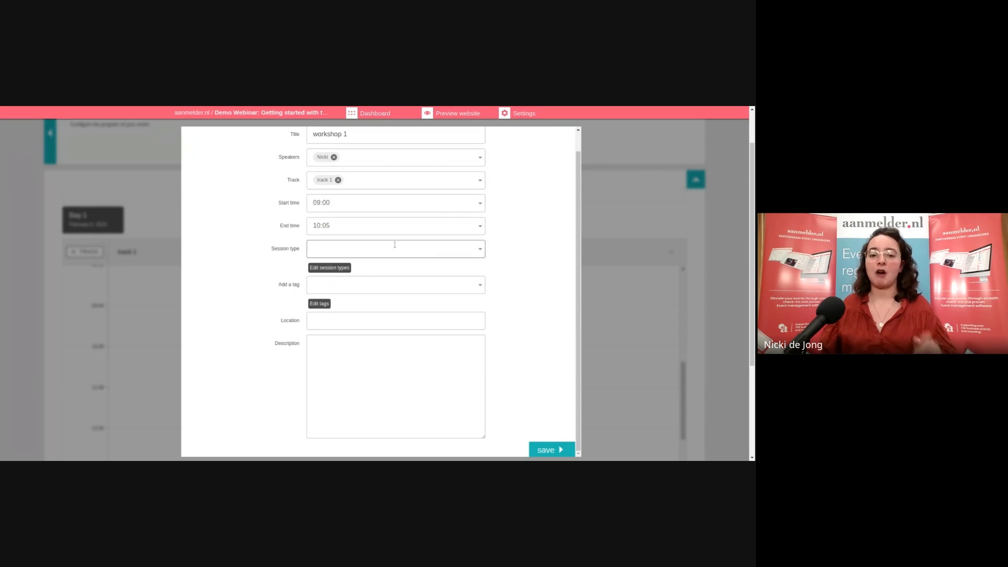
Create two new session types, 'live' and 'online'
left_click(329, 268)
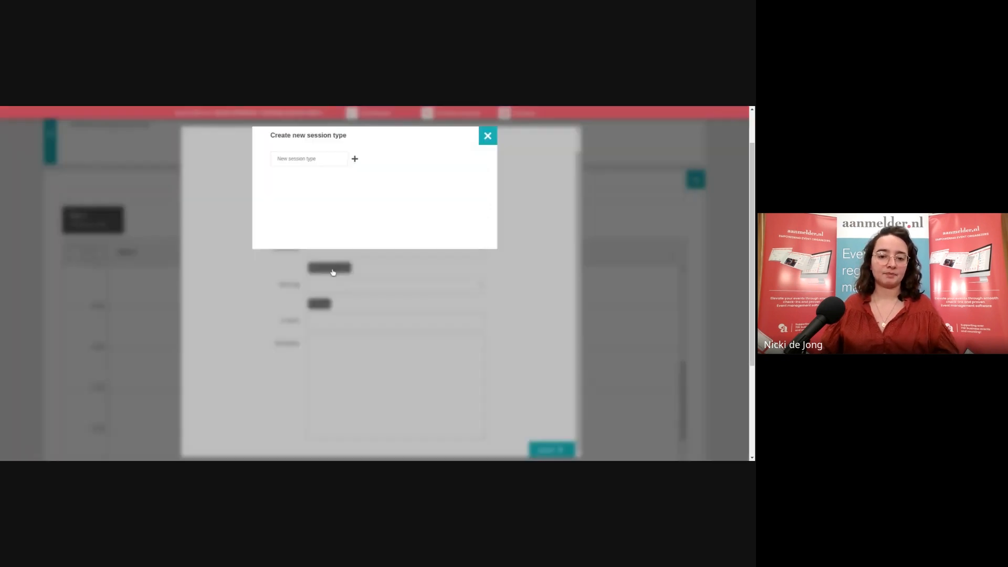
left_click(328, 162)
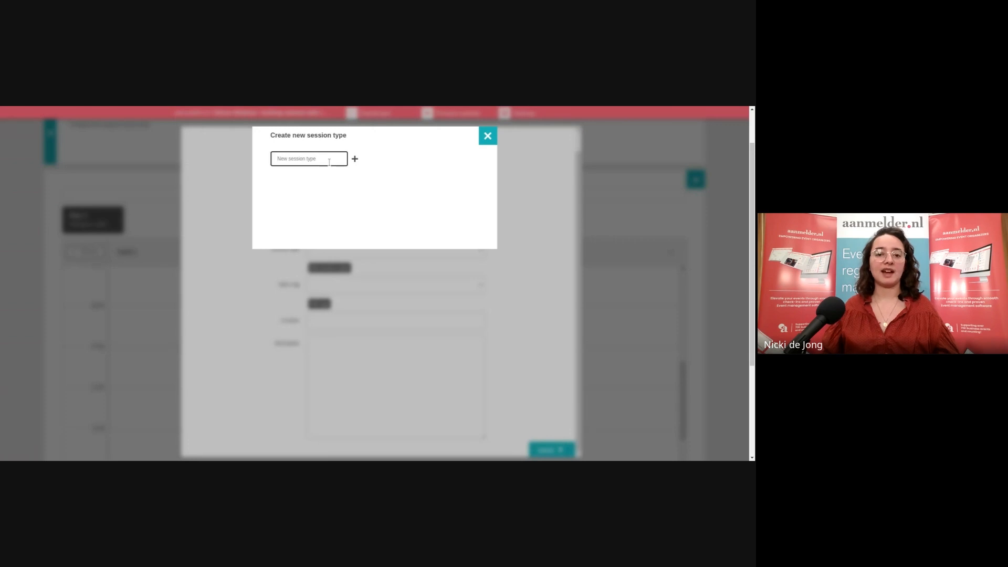
type("live")
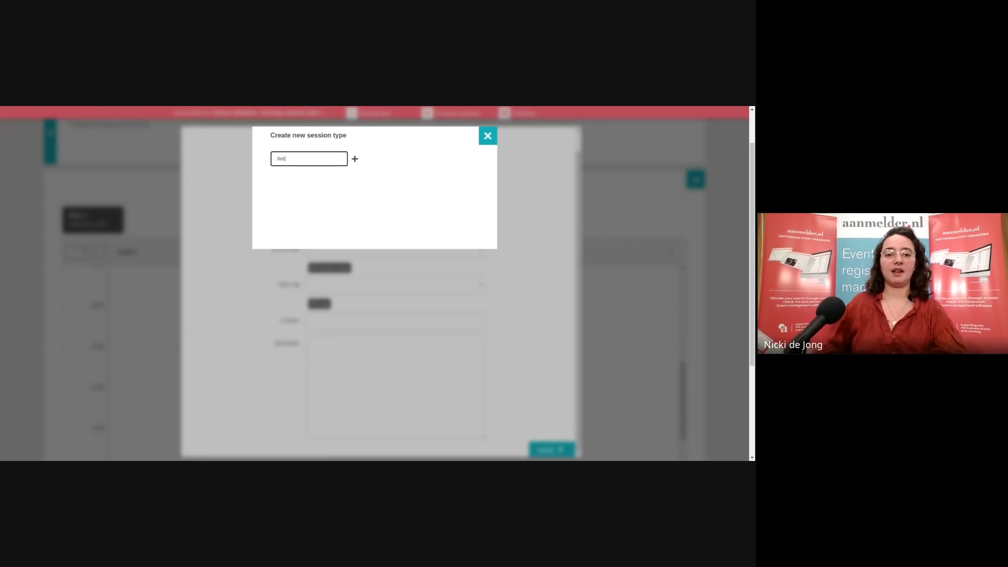
left_click(355, 159)
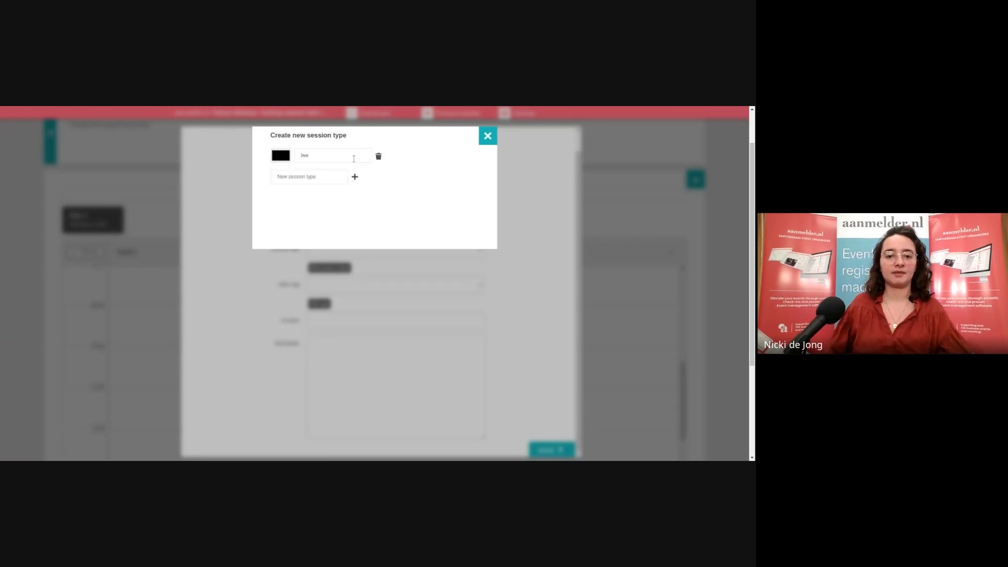
left_click(292, 176)
type("o")
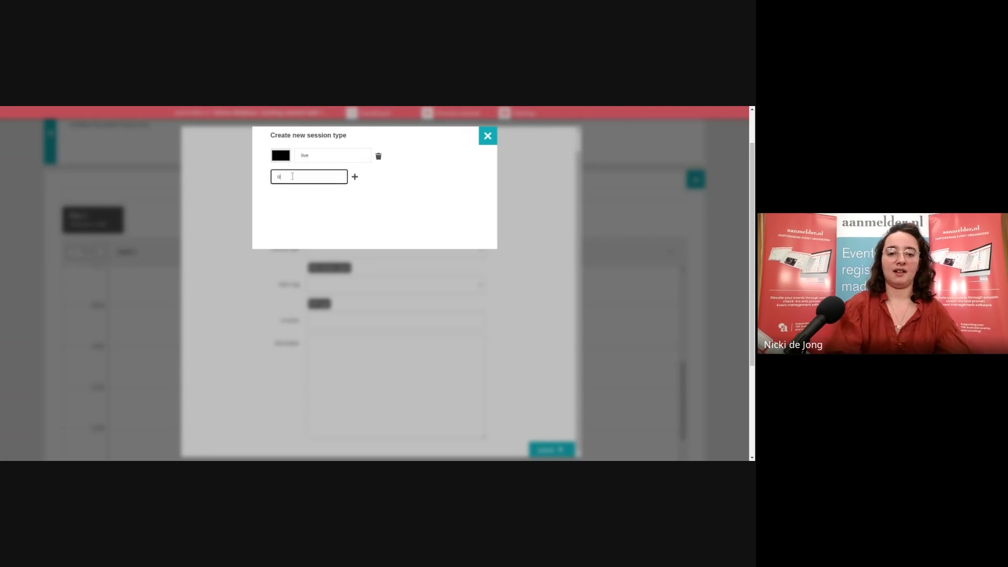
type("nline")
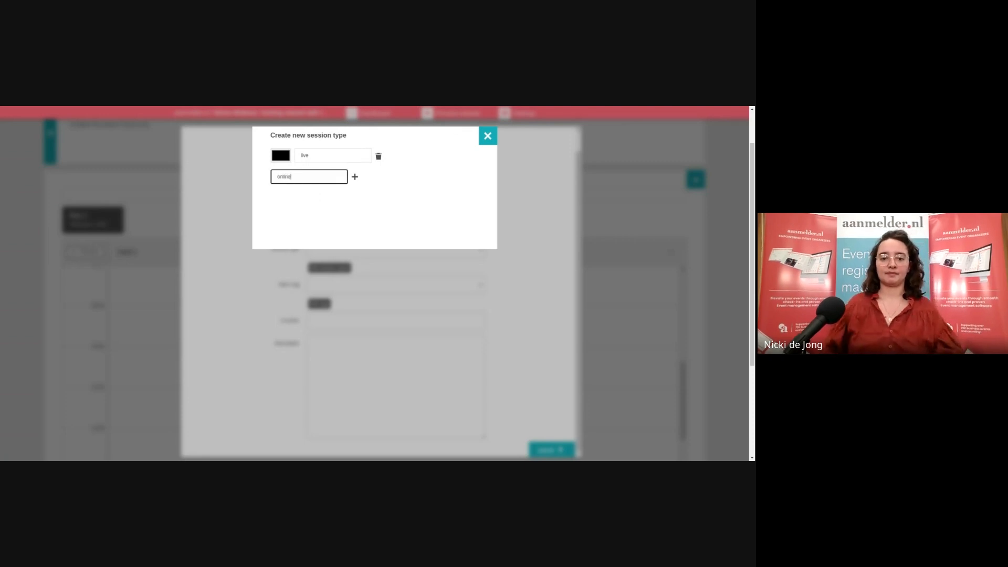
left_click(377, 180)
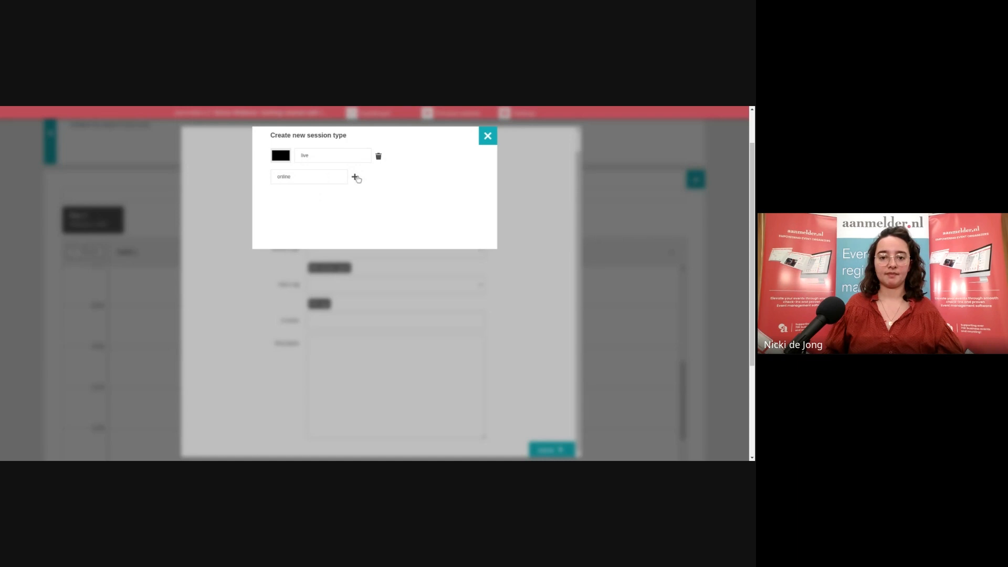
left_click(354, 178)
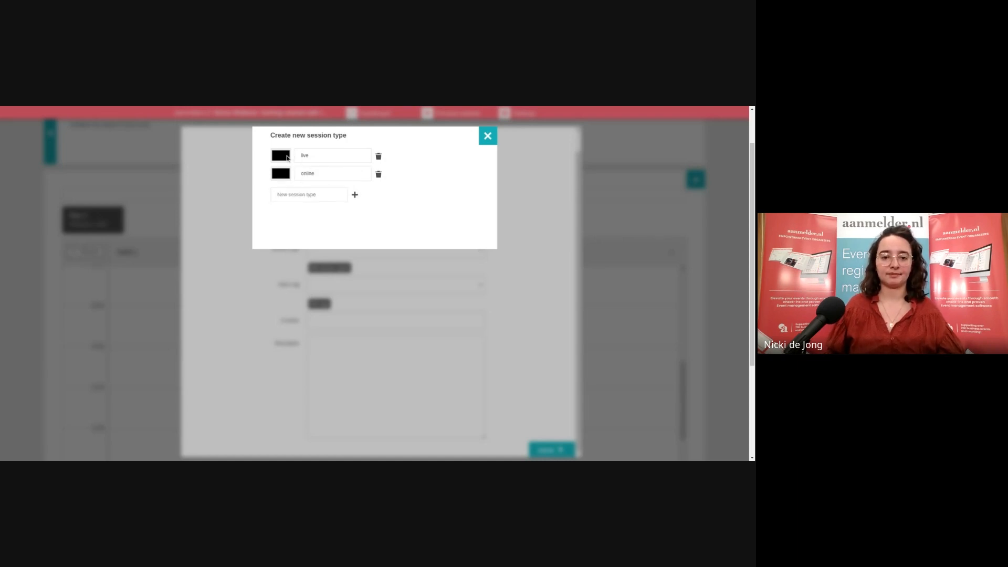
Colour 'live' red and 'online' dark red, then close the session type editor
left_click(287, 157)
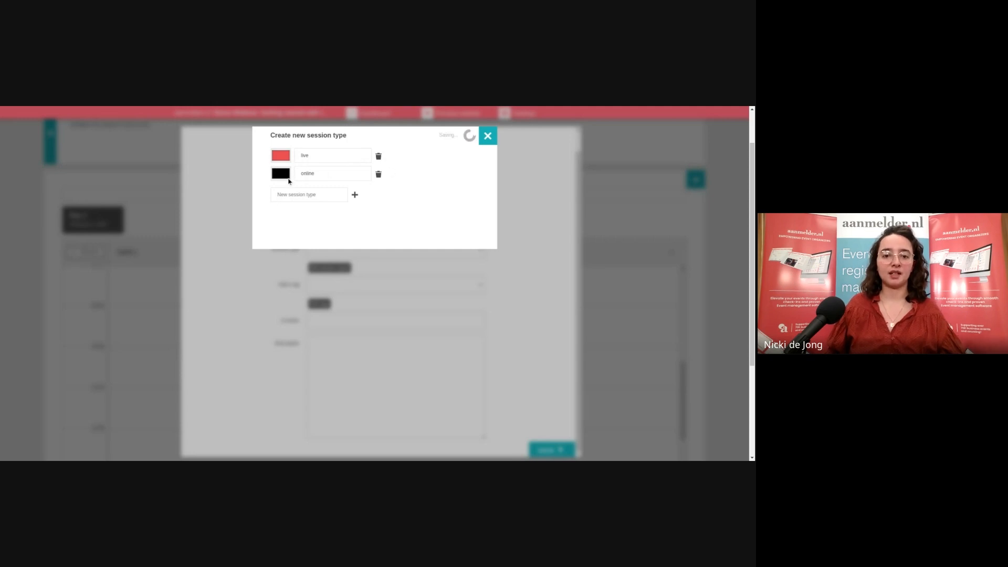
left_click(287, 174)
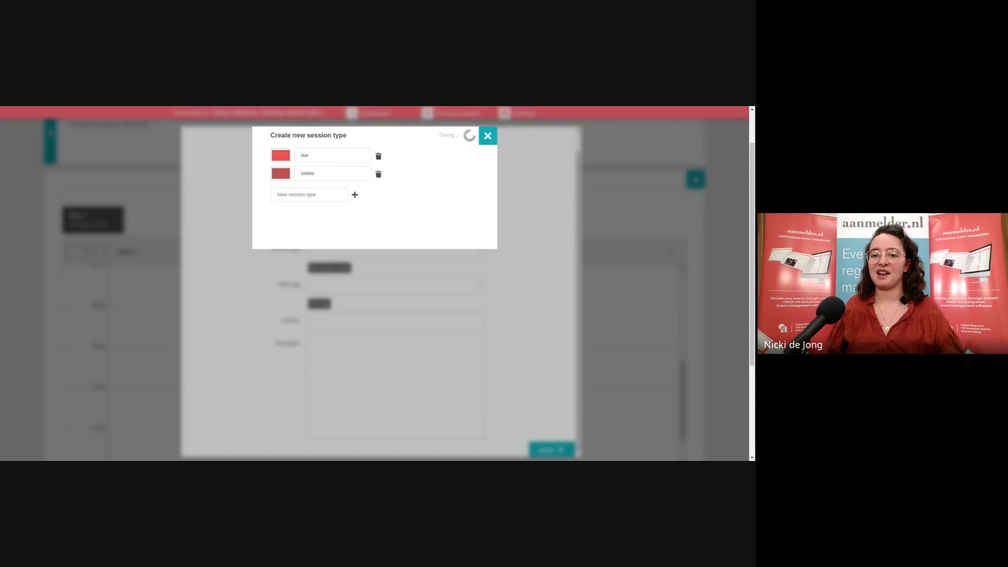
left_click(487, 136)
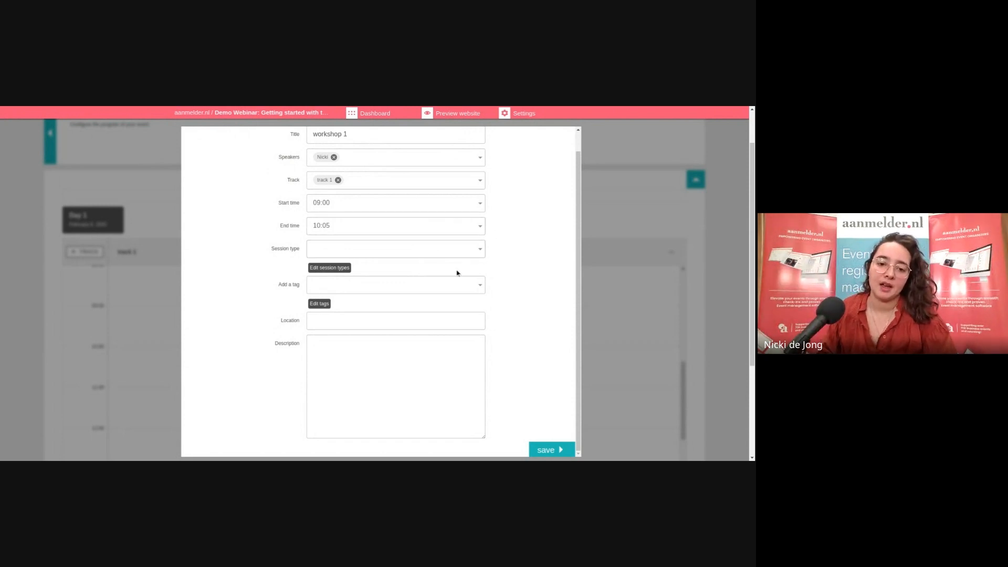
Set workshop 1's session type to 'live', then open and close the still-empty tag editor
scroll(457, 272, "down", 1)
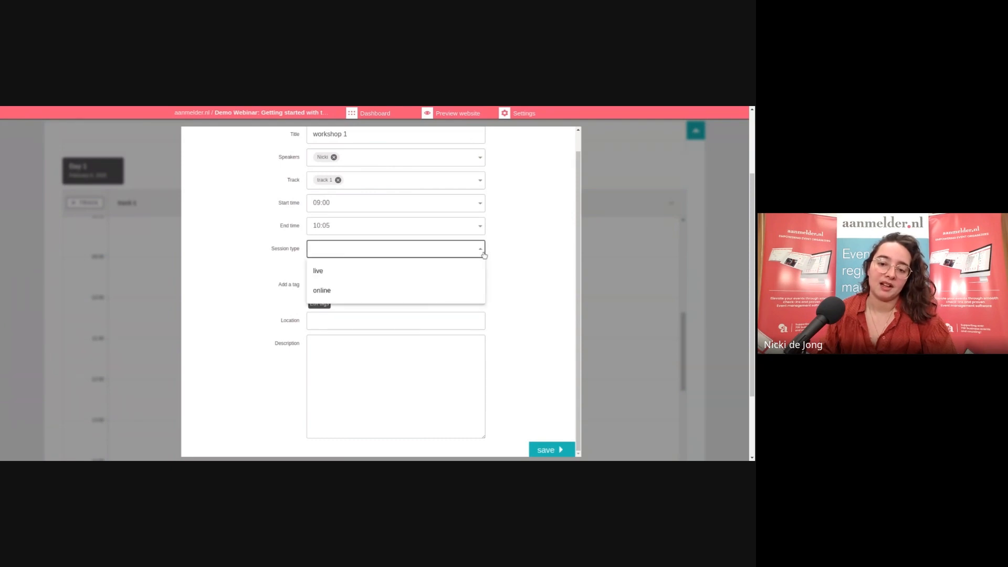
left_click(342, 271)
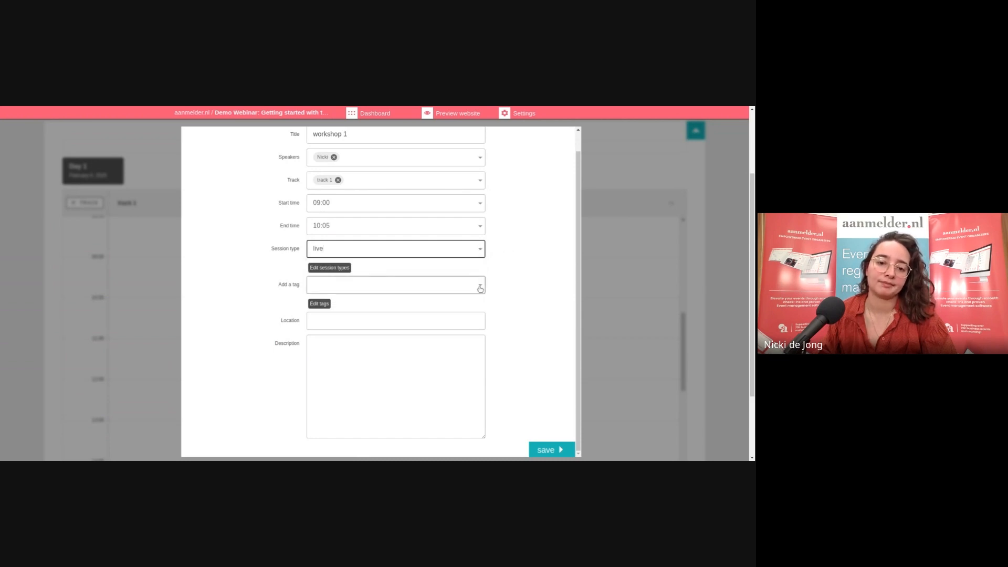
left_click(327, 303)
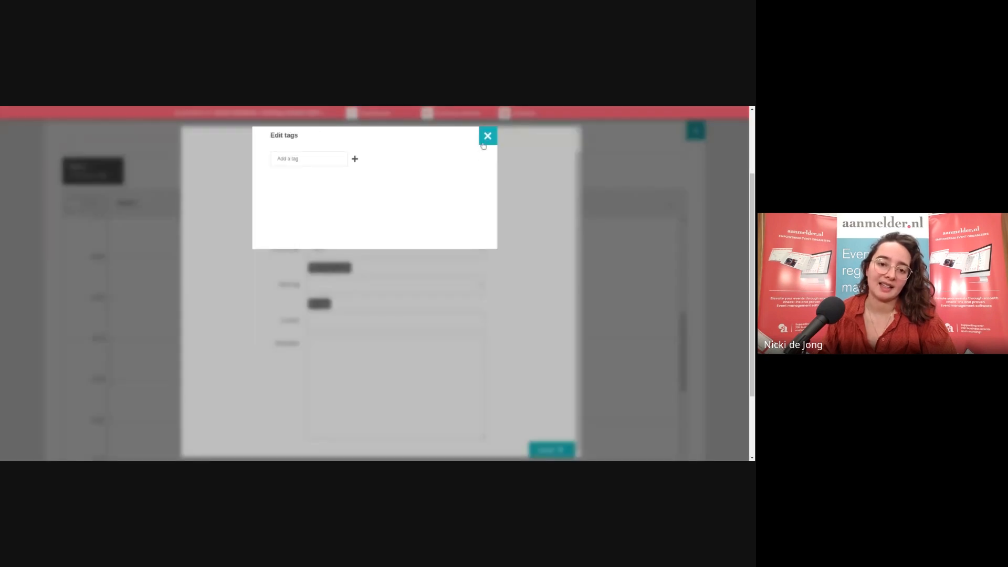
left_click(486, 138)
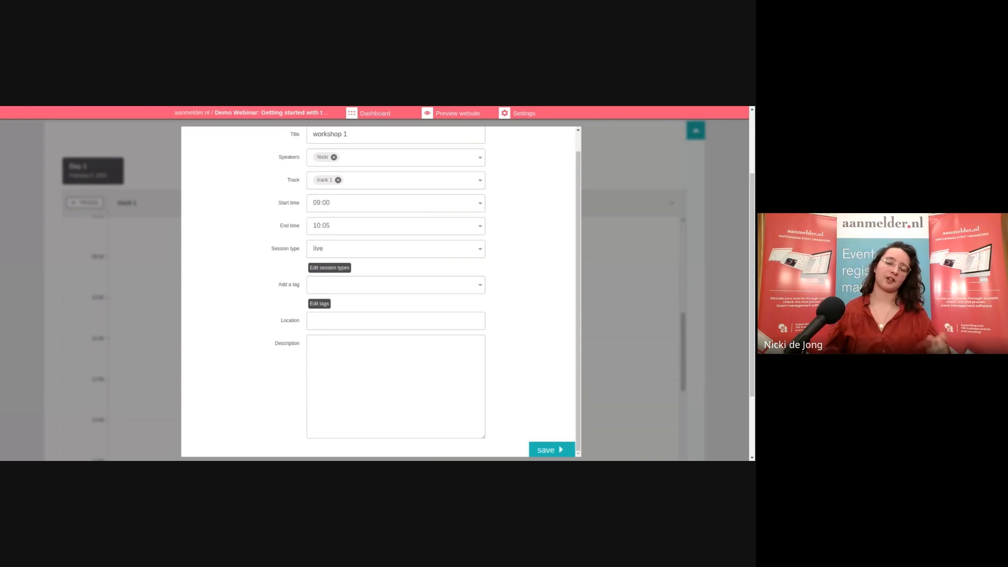
Confirm the Add a tag list has no tags available yet
left_click(462, 284)
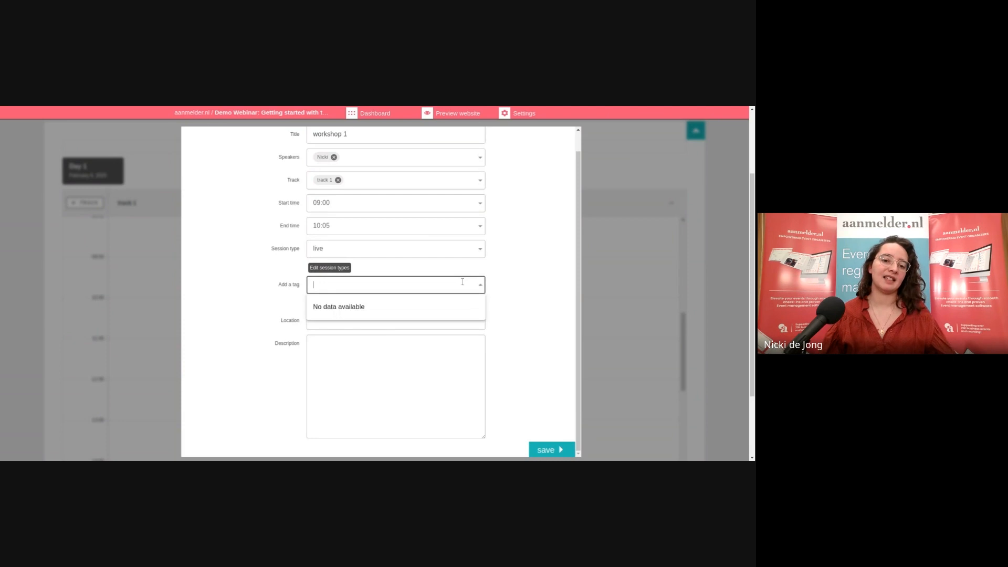
left_click(494, 286)
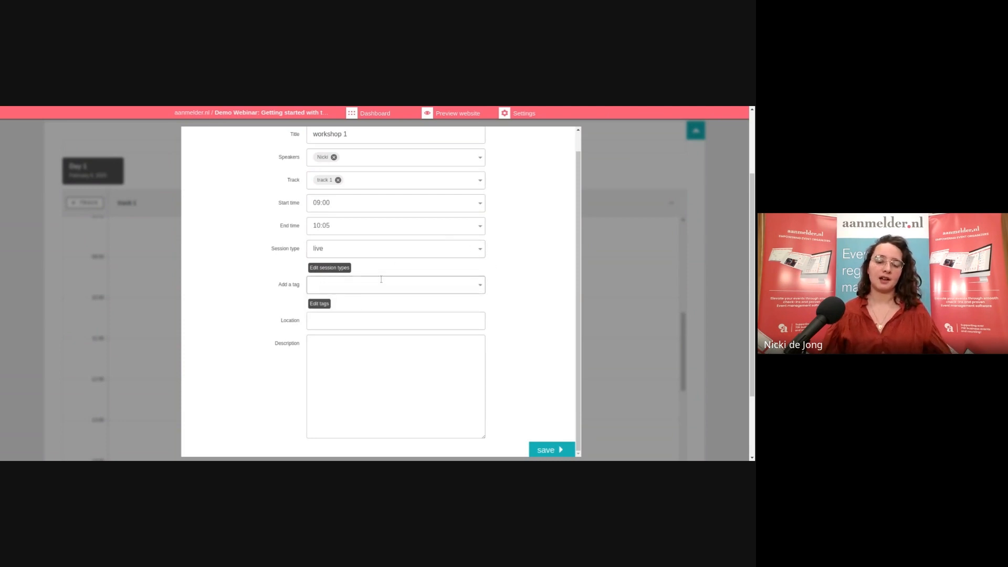
left_click(332, 285)
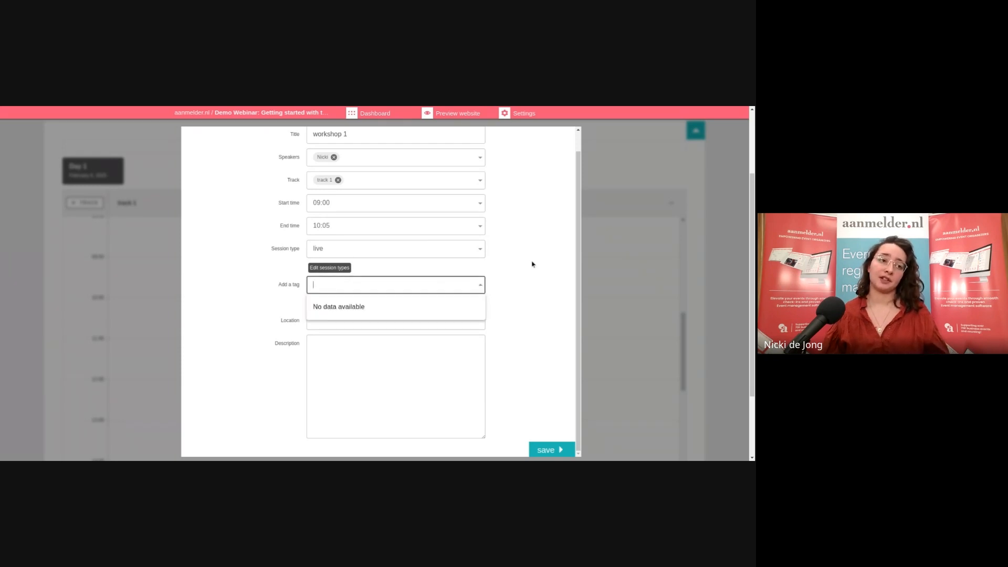
left_click(484, 287)
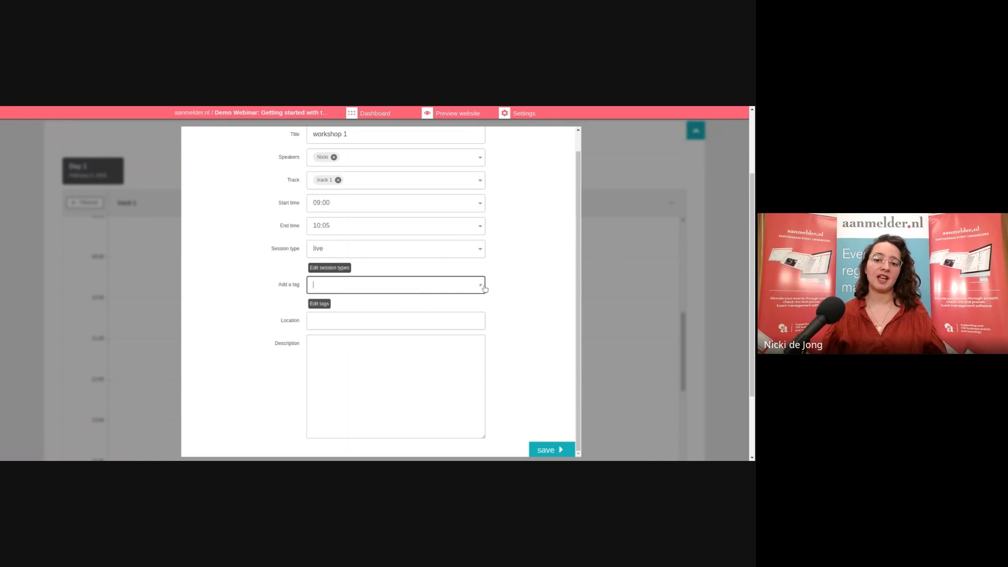
left_click(509, 262)
scroll(510, 261, "up", 1)
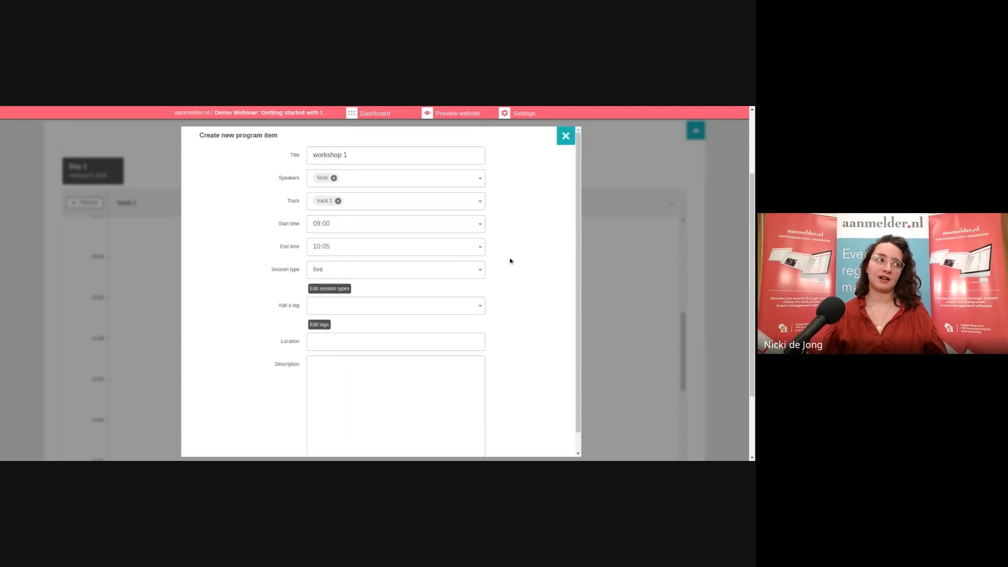
scroll(508, 259, "down", 1)
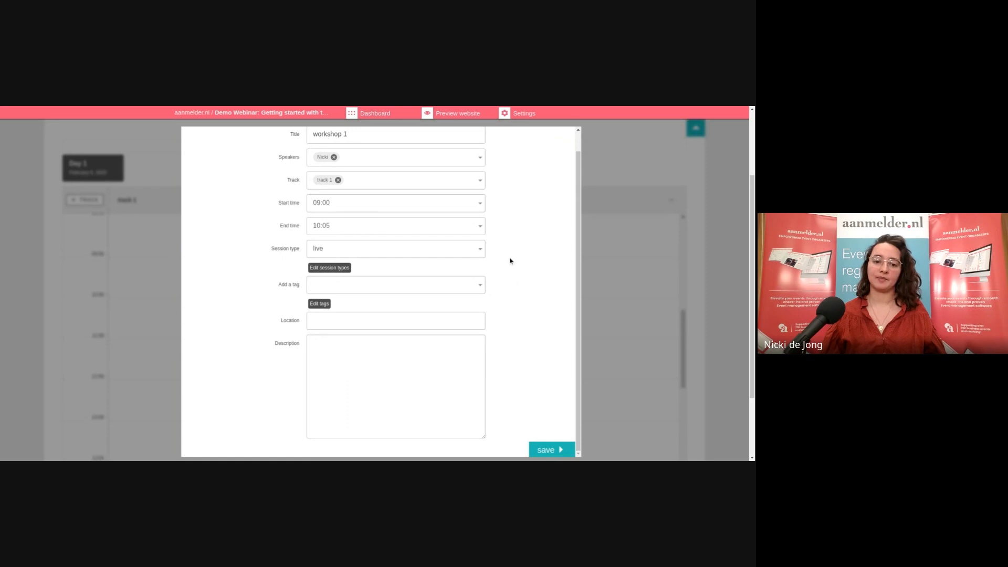
Enter the description 'Workshop 1 it' and, with no tags available, open the tag editor
left_click(457, 318)
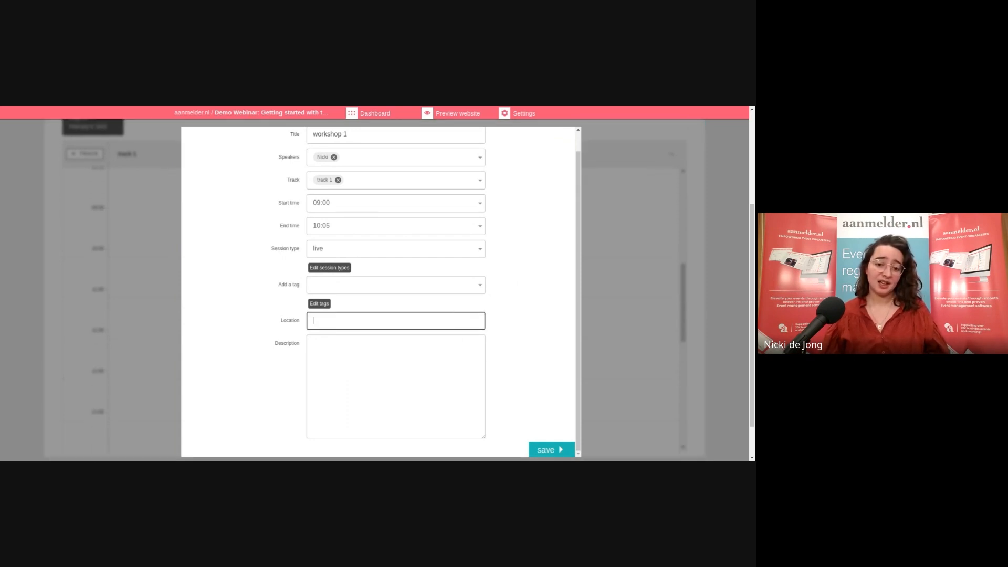
left_click(444, 357)
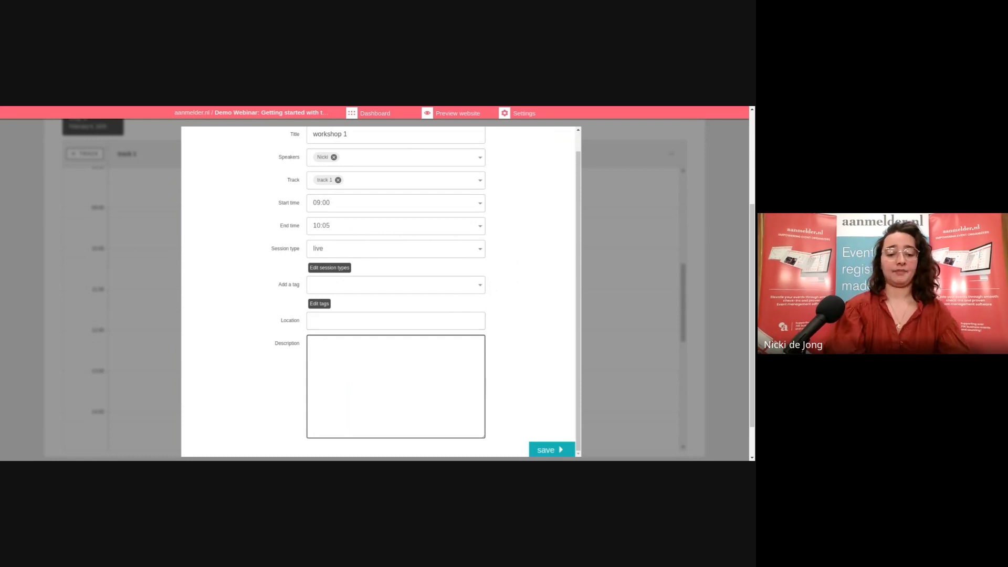
type("Works")
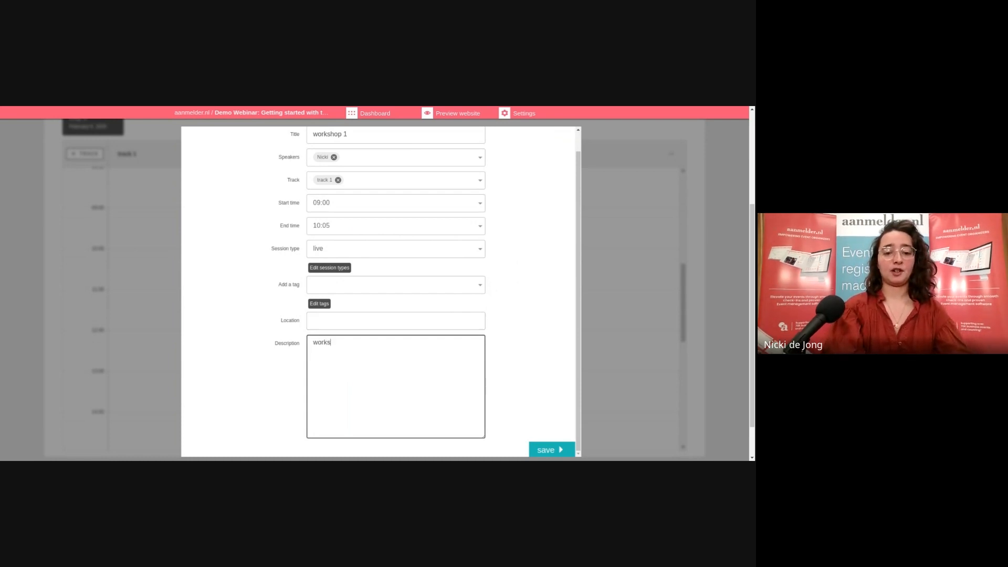
type("hop 1 it")
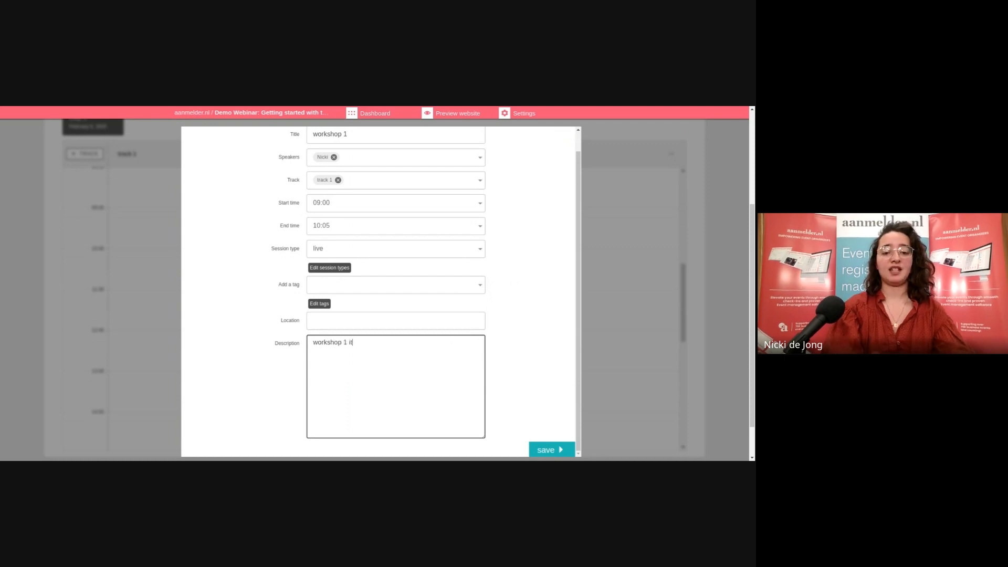
left_click(461, 279)
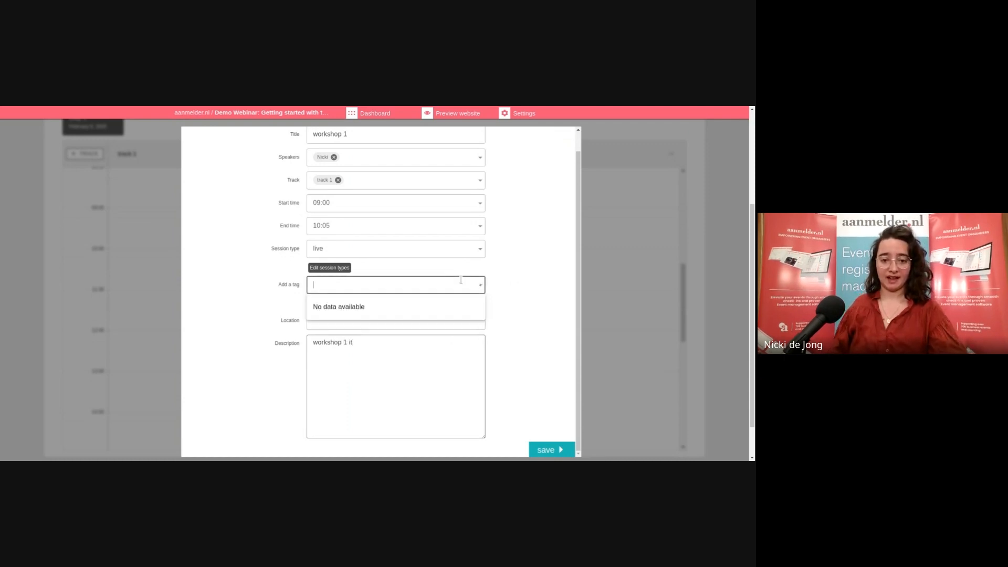
left_click(526, 278)
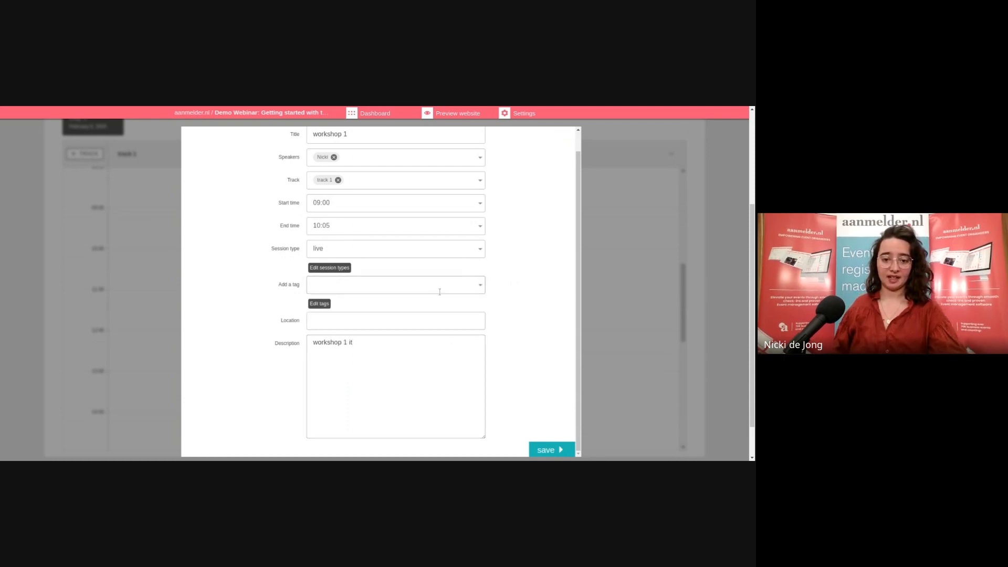
left_click(321, 304)
Create tags 'it' and 'health', then open workshop 1's tag choices
left_click(354, 157)
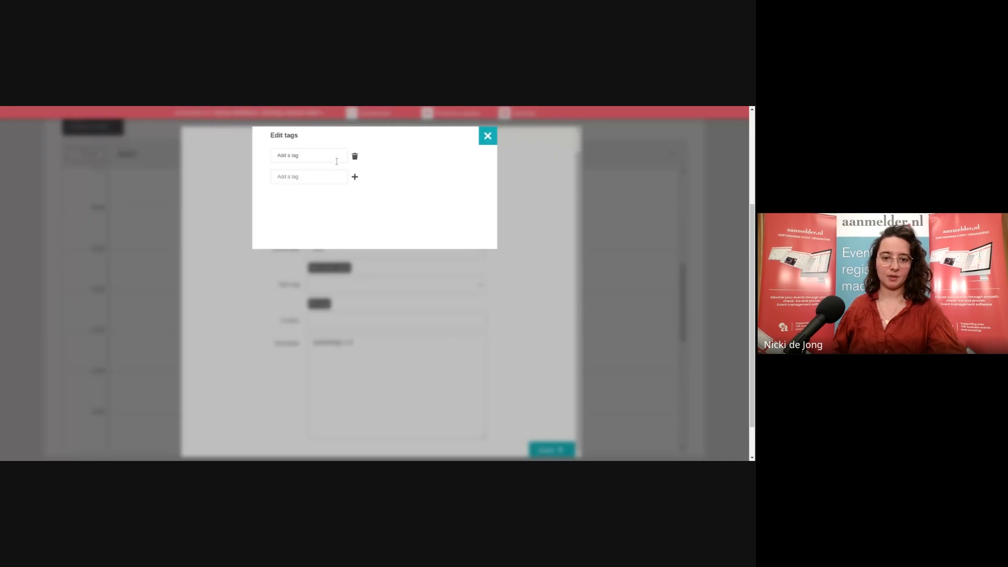
left_click(336, 160)
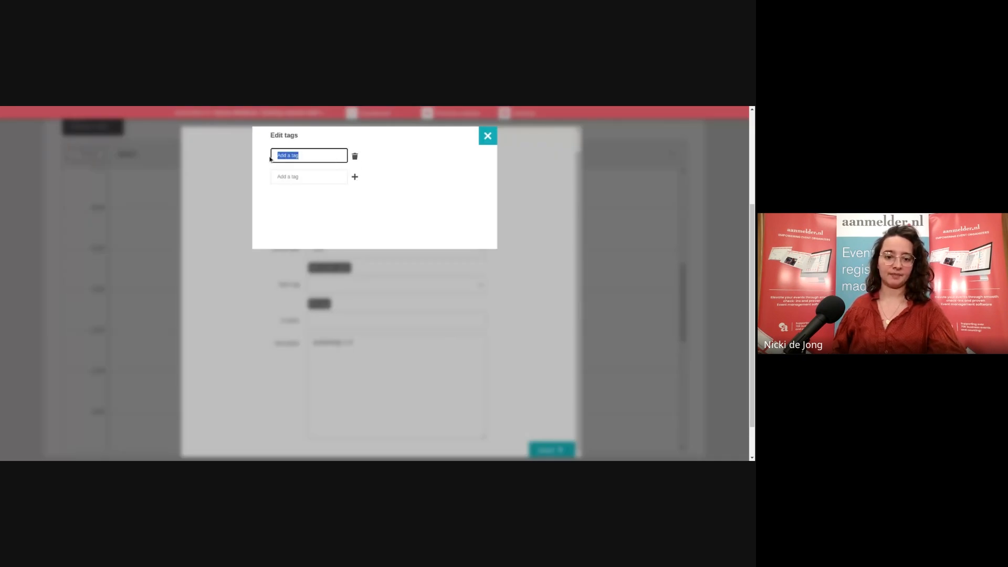
type("it")
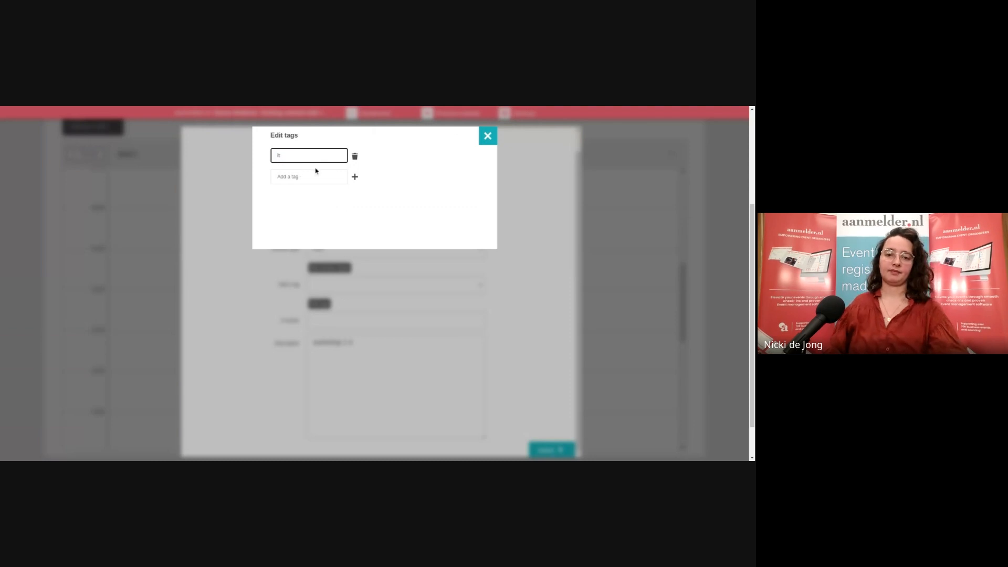
left_click(310, 176)
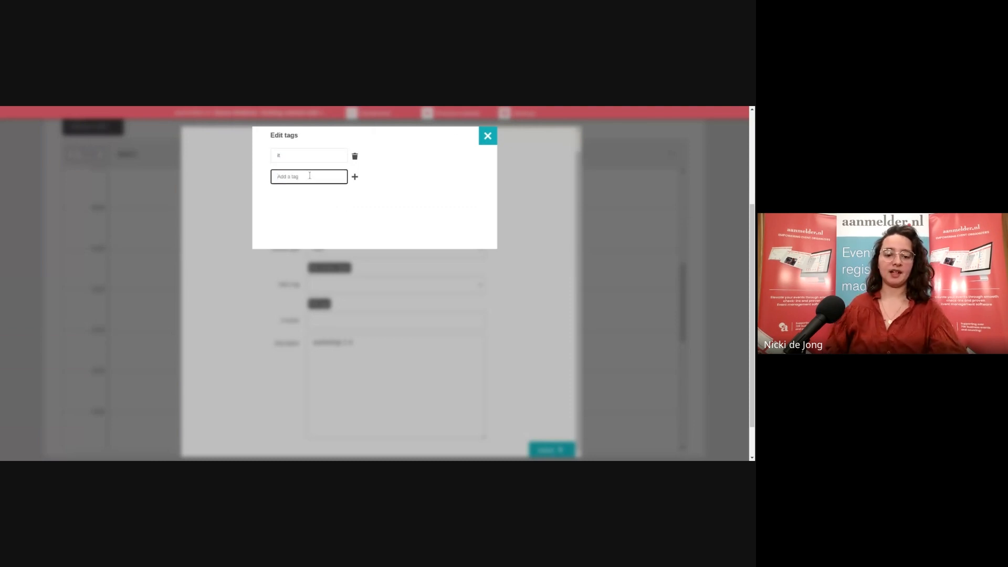
type("health")
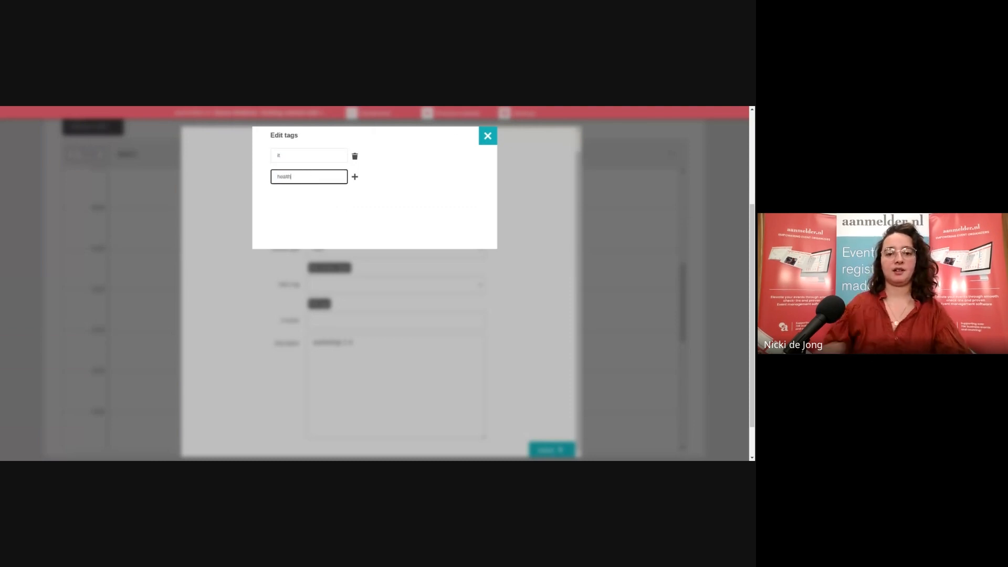
left_click(370, 165)
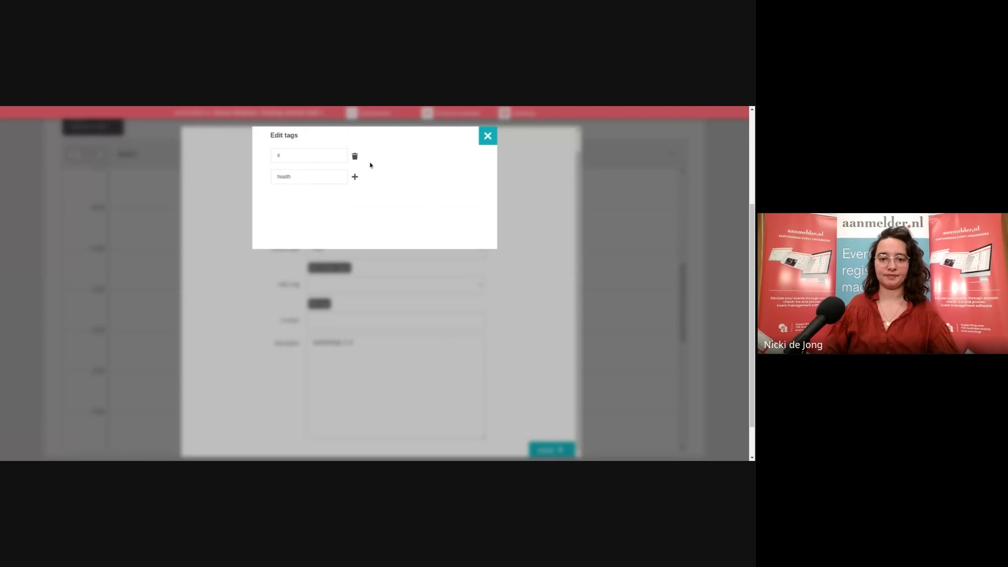
left_click(483, 135)
left_click(477, 285)
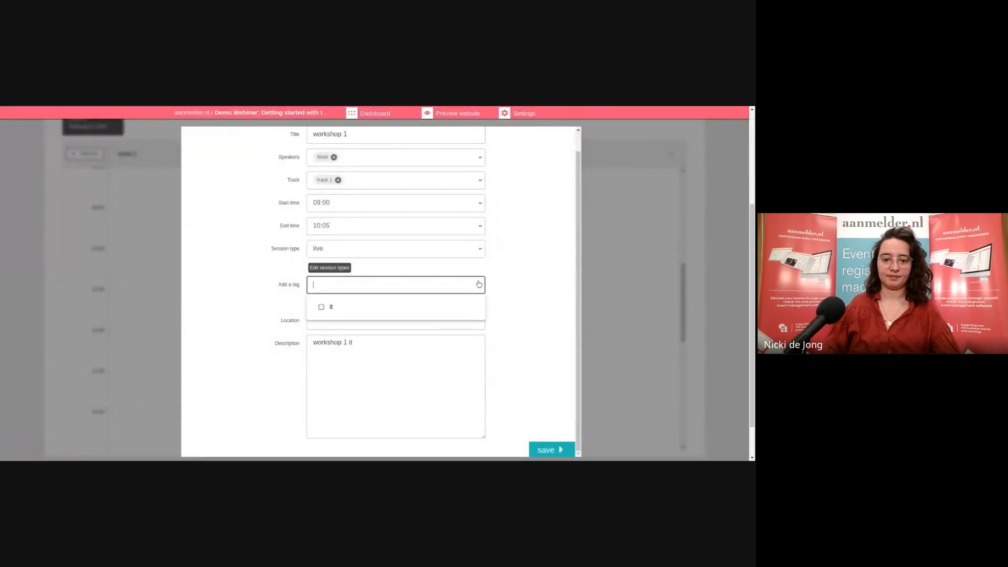
Assign the 'it' tag to workshop 1 and save it into the schedule
left_click(457, 307)
left_click(511, 310)
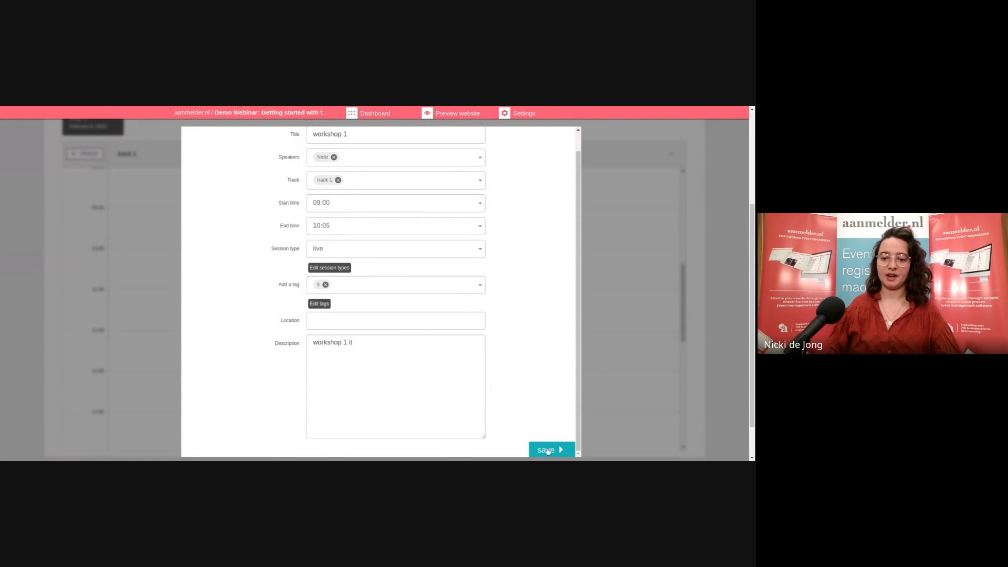
left_click(548, 450)
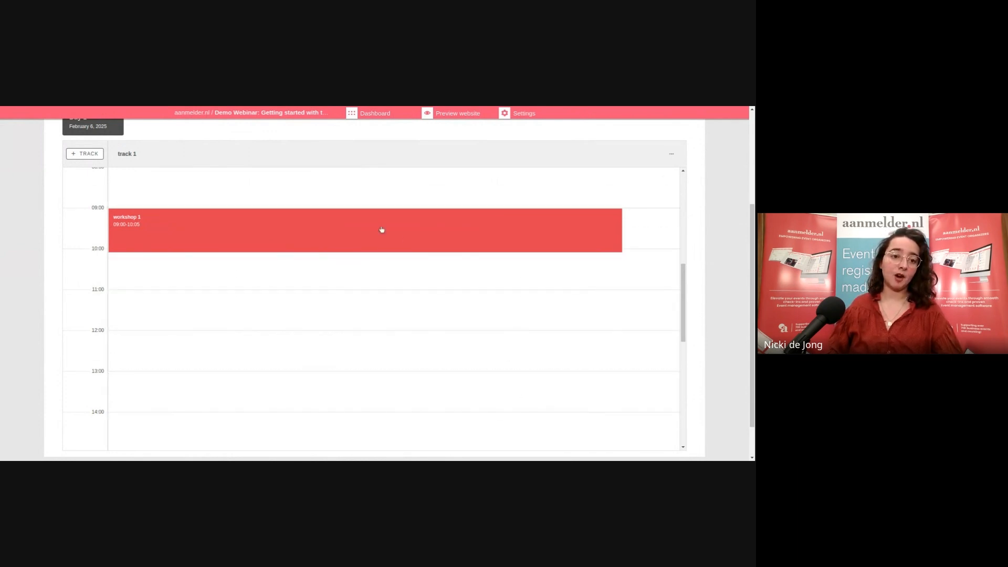
scroll(312, 198, "up", 1)
scroll(315, 200, "up", 2)
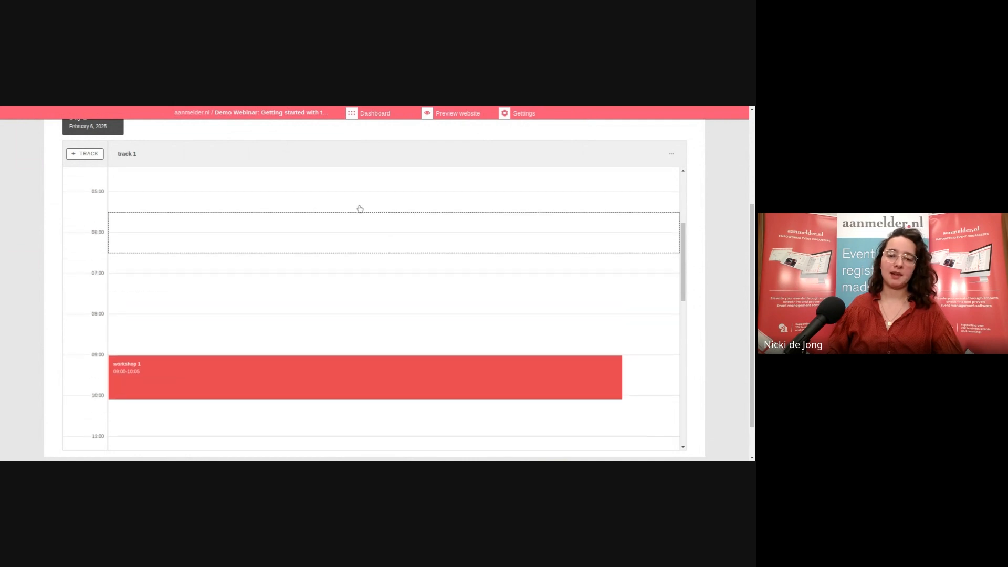
Return to the event dashboard and open the Website editor on the Home page
left_click(391, 115)
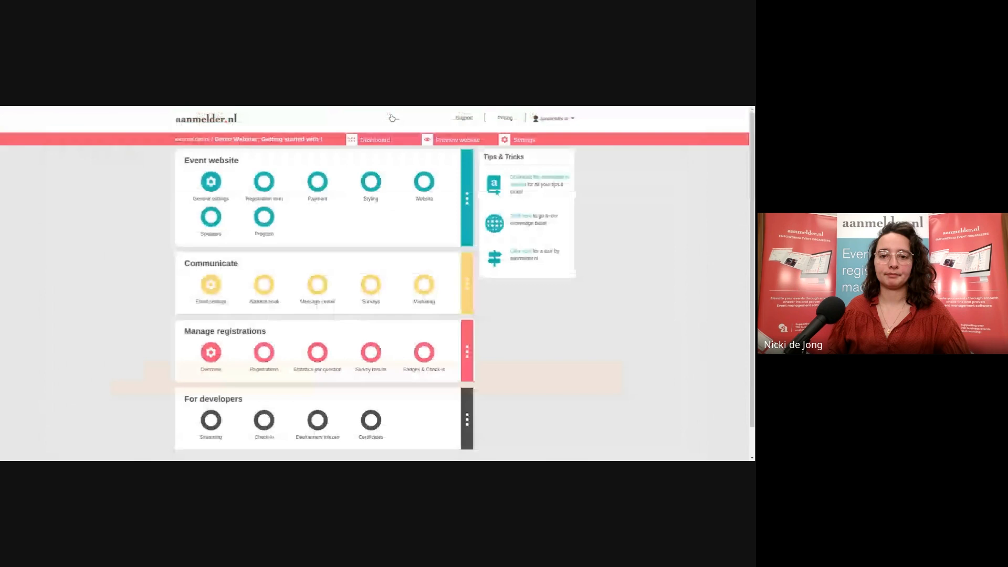
left_click(424, 182)
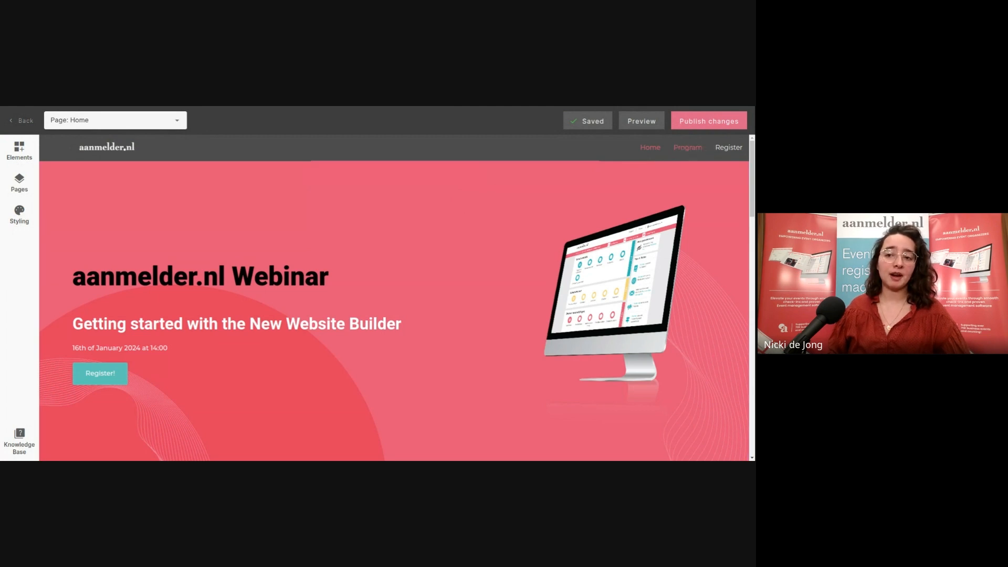
scroll(703, 163, "down", 1)
scroll(703, 163, "up", 1)
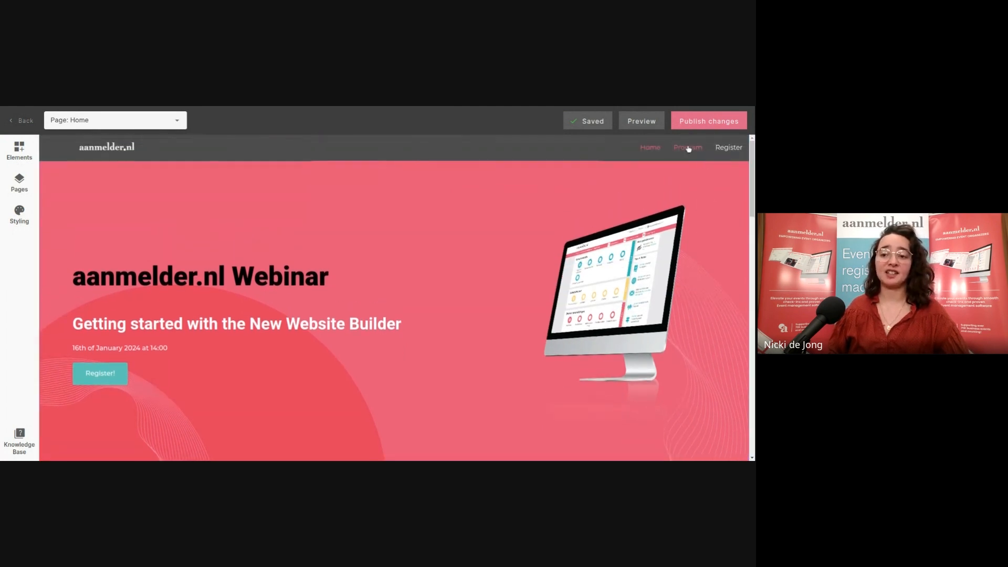
Open the Program page and try out the 'live' type and 'it' tag filters
left_click(688, 149)
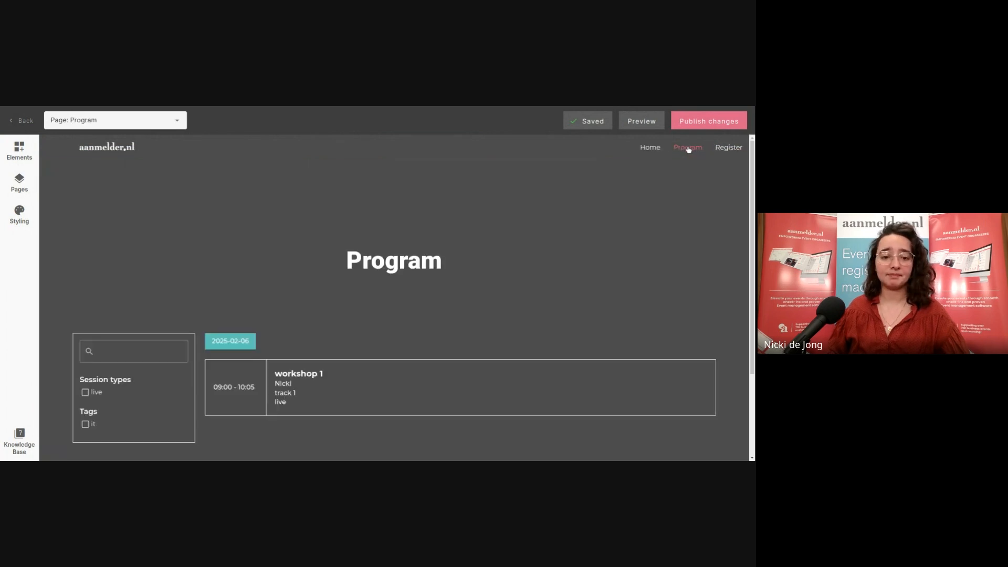
scroll(675, 163, "down", 1)
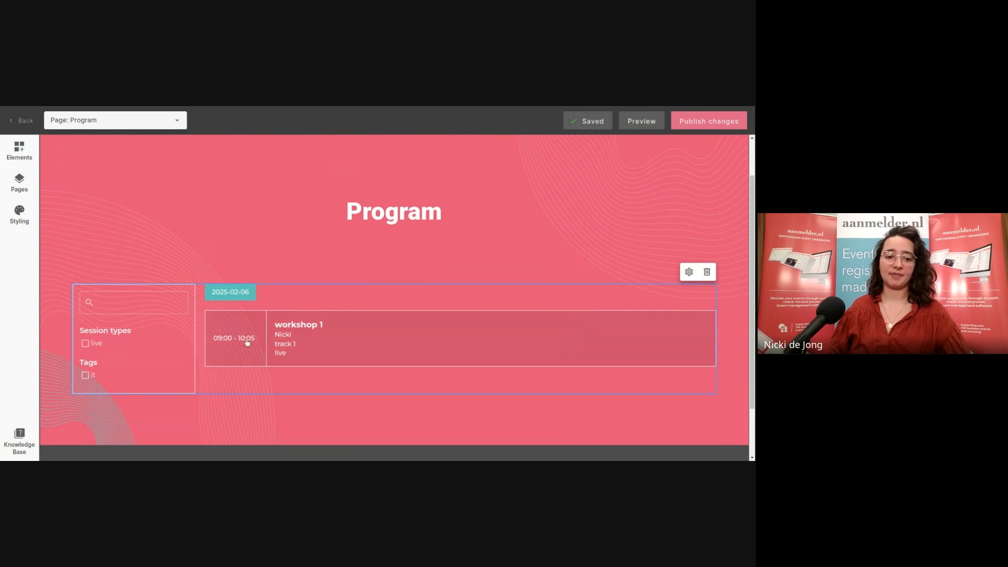
left_click(85, 344)
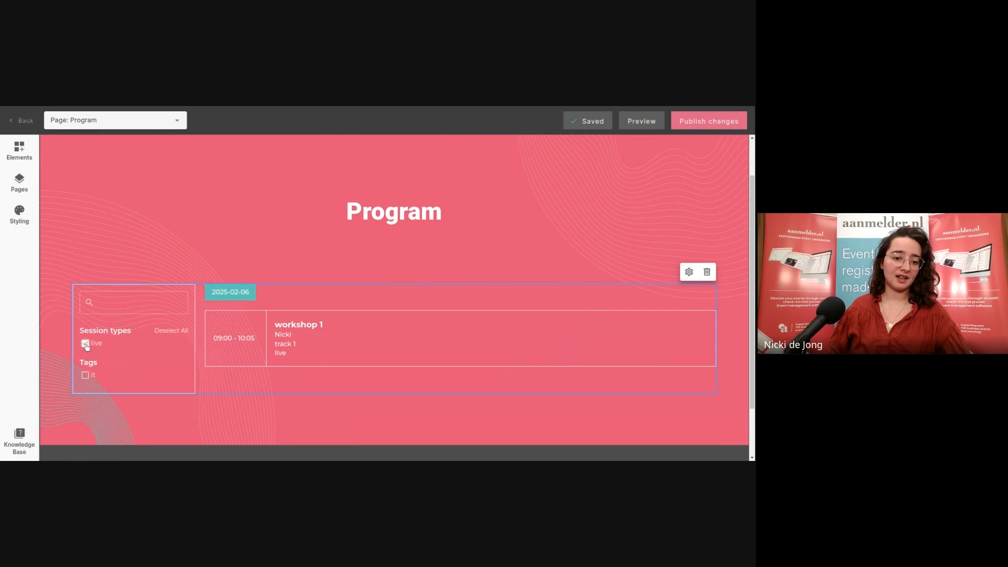
left_click(86, 344)
left_click(85, 376)
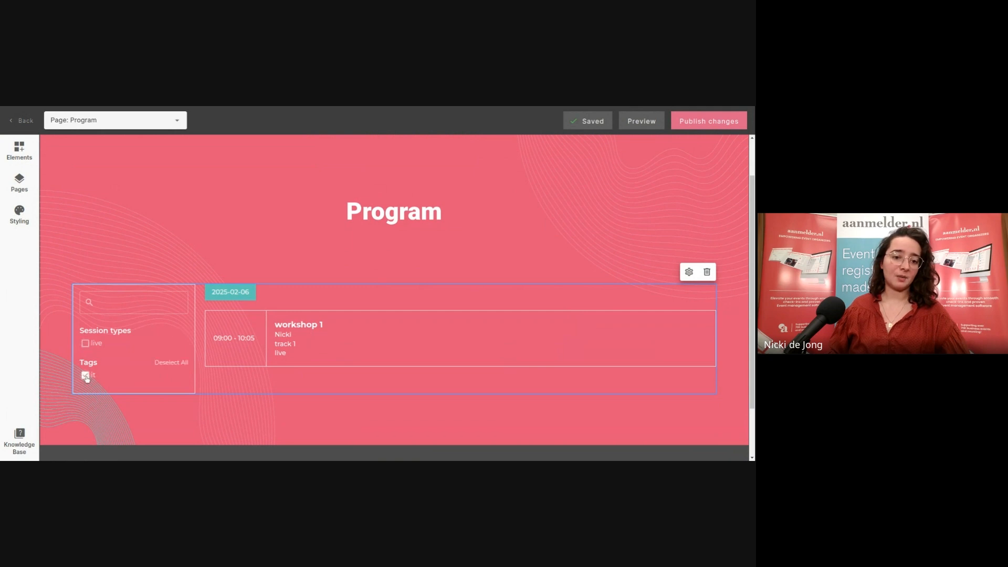
left_click(86, 376)
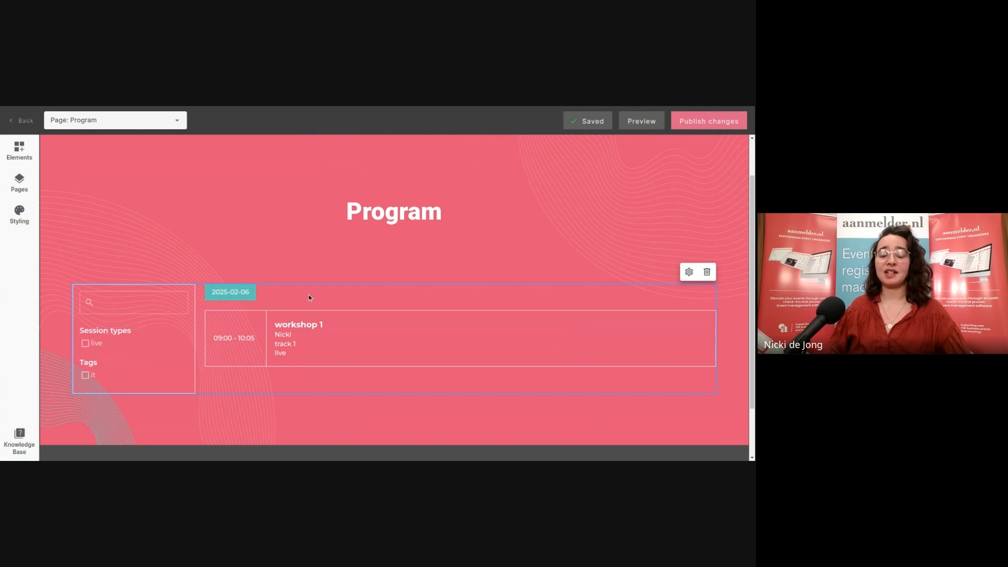
View workshop 1's details popup, select its date line, then close it
left_click(336, 337)
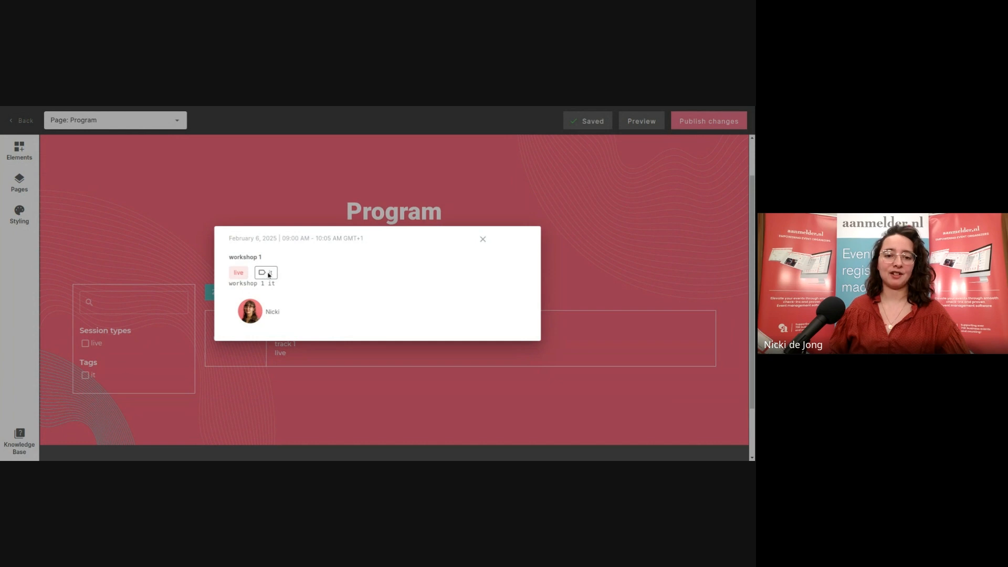
left_click_drag(233, 245, 357, 246)
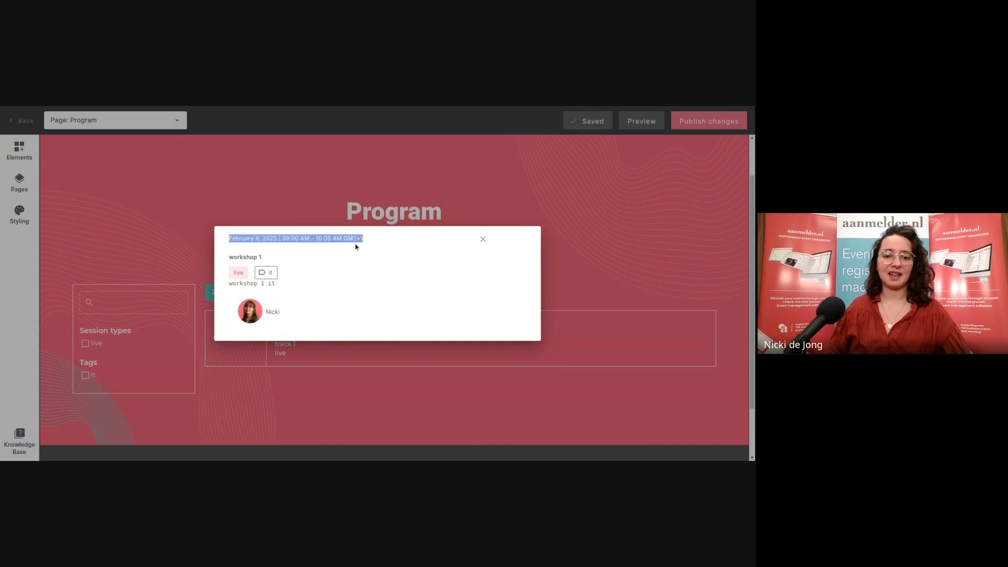
left_click(314, 309)
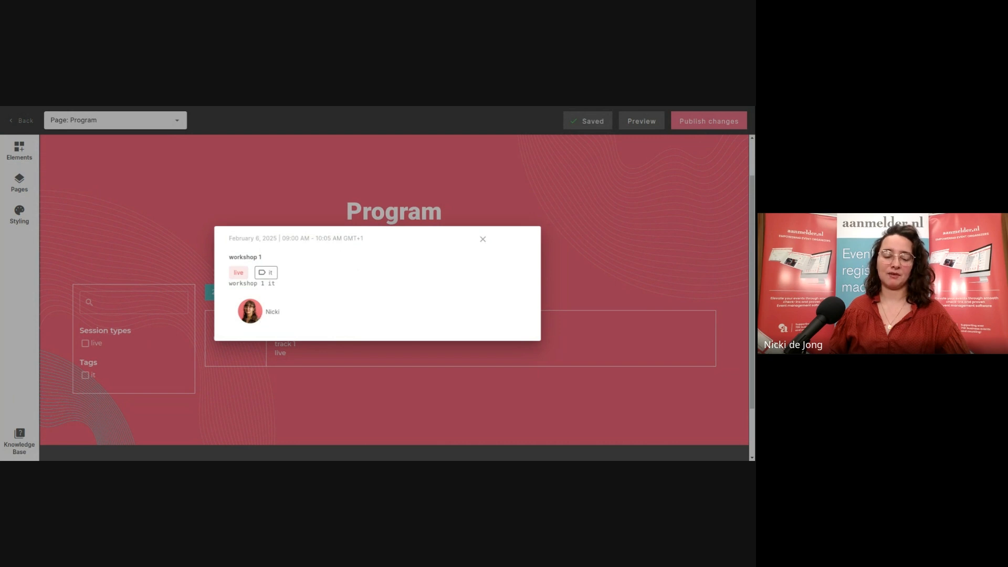
left_click(482, 239)
mouse_move(530, 304)
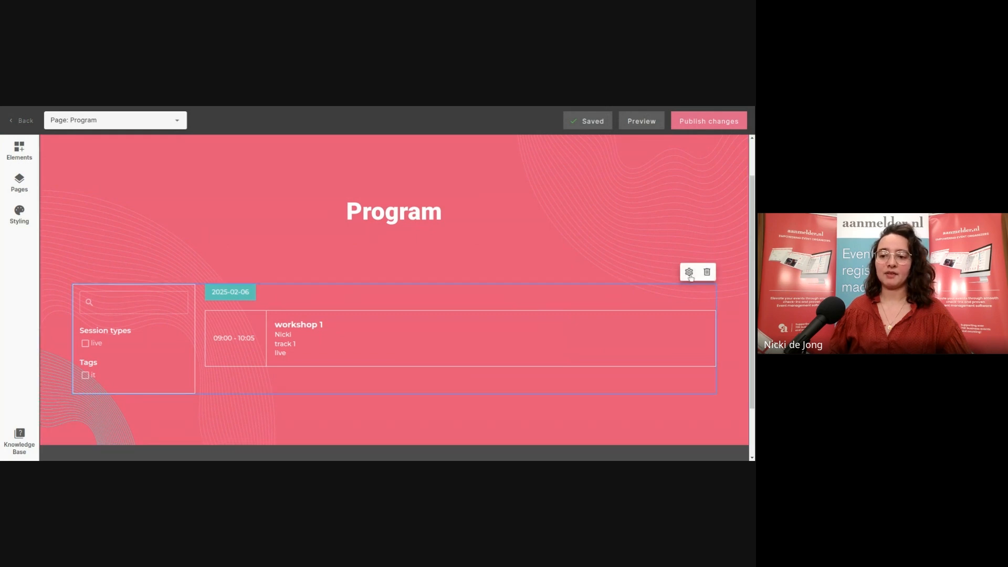
left_click(689, 273)
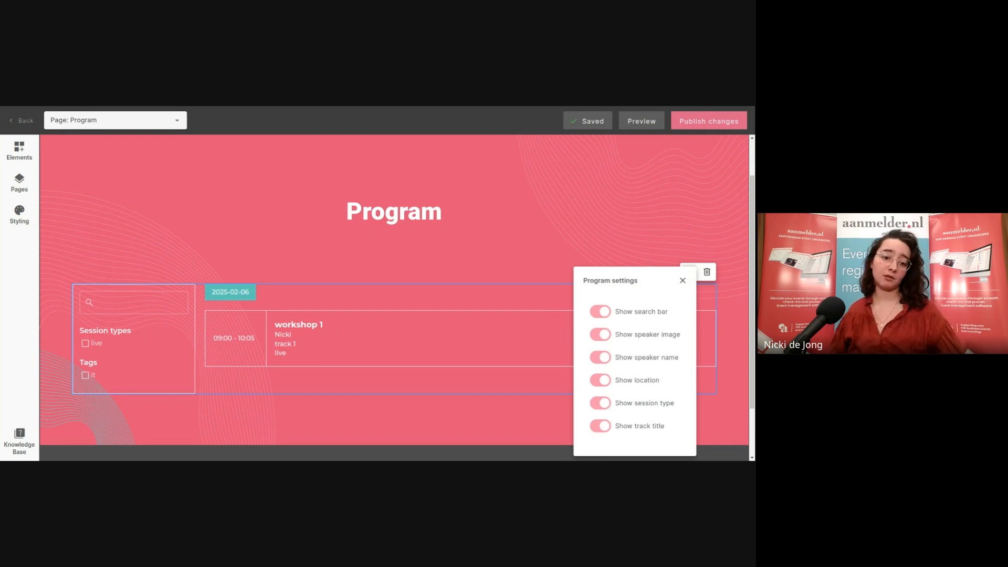
left_click(601, 313)
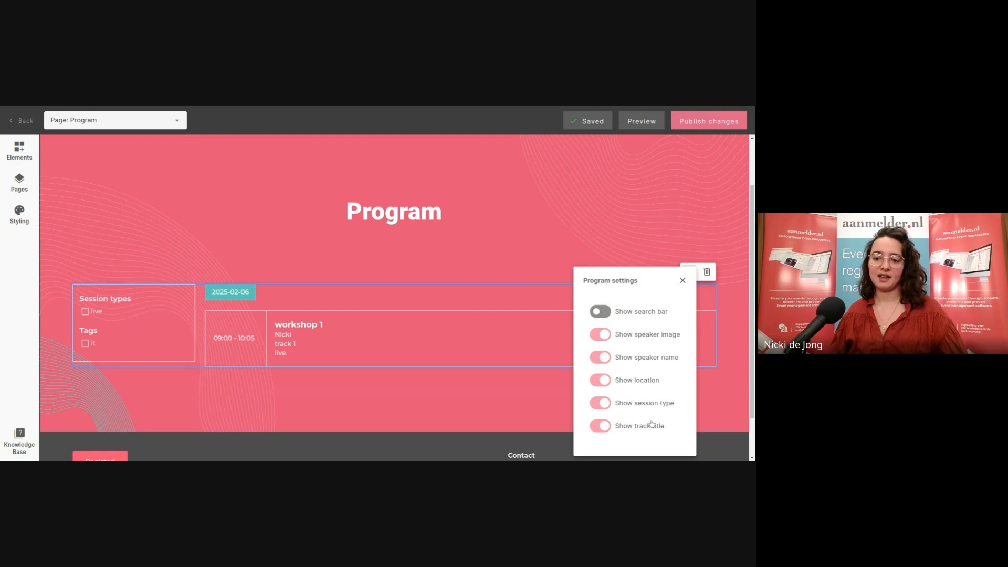
left_click(599, 312)
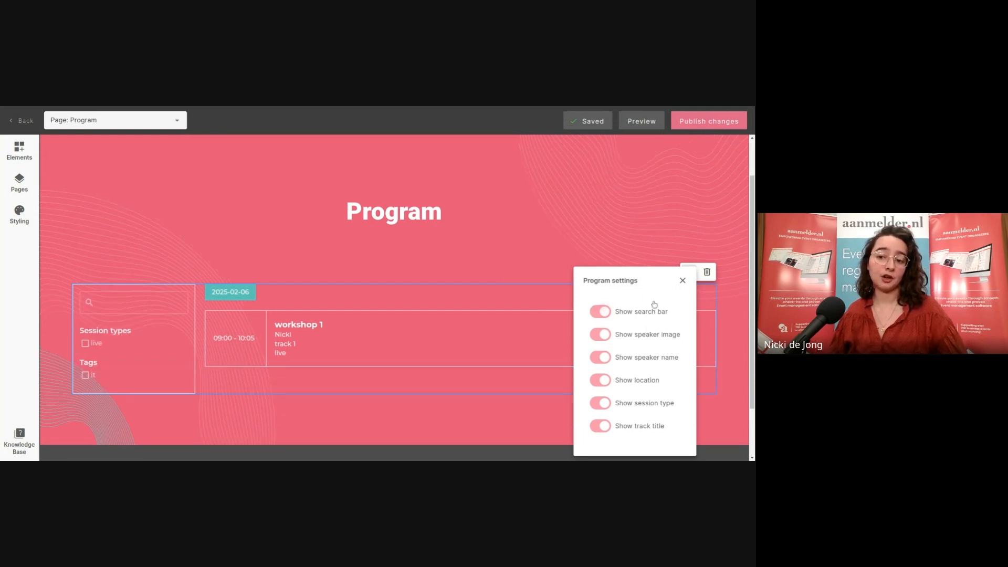
left_click(683, 281)
scroll(446, 282, "down", 2)
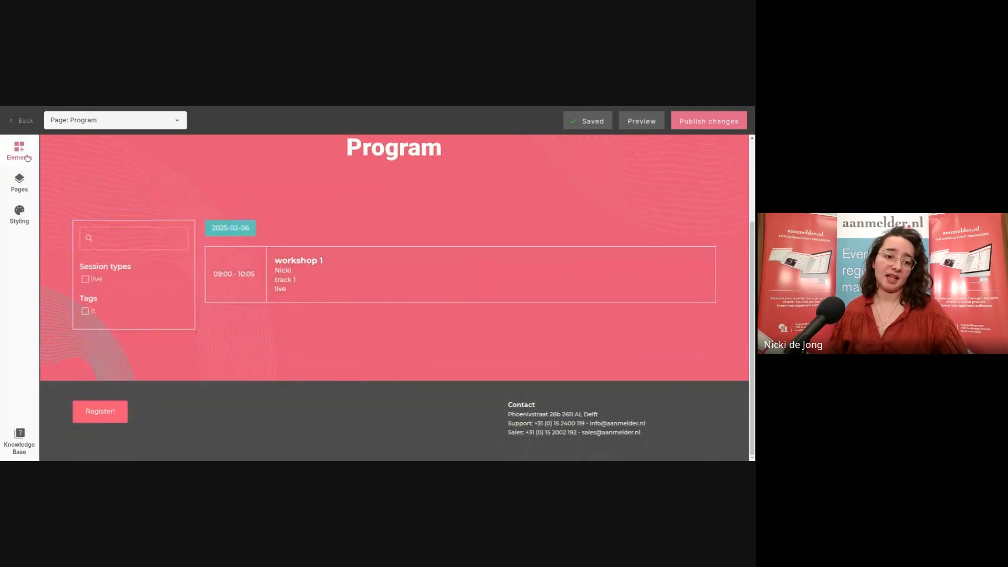
Demonstrate placing a Program widget from Elements, then show the site's page list
left_click(27, 157)
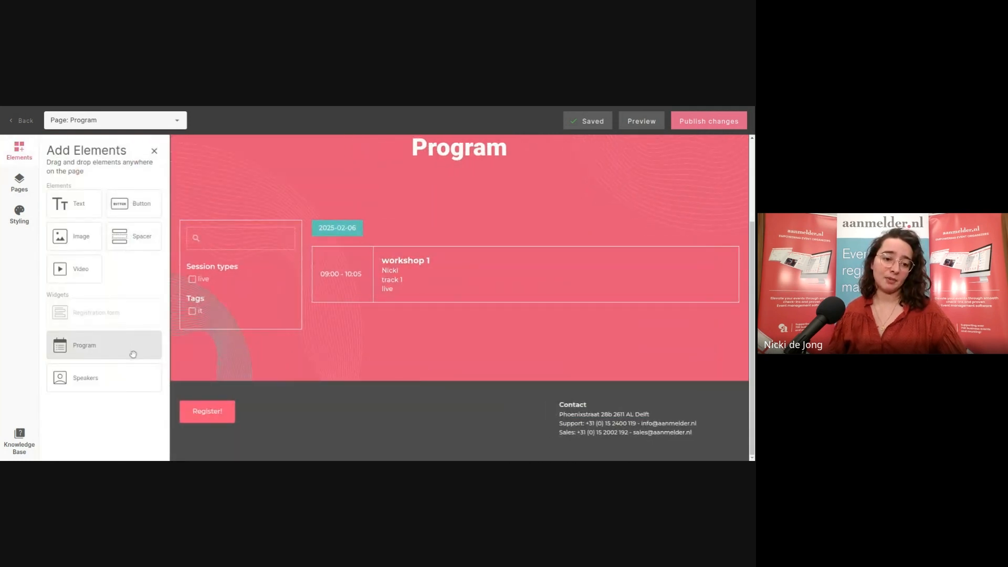
mouse_move(134, 354)
left_mouse_down()
mouse_move(368, 236)
mouse_move(367, 402)
mouse_move(341, 339)
mouse_move(118, 346)
left_mouse_up()
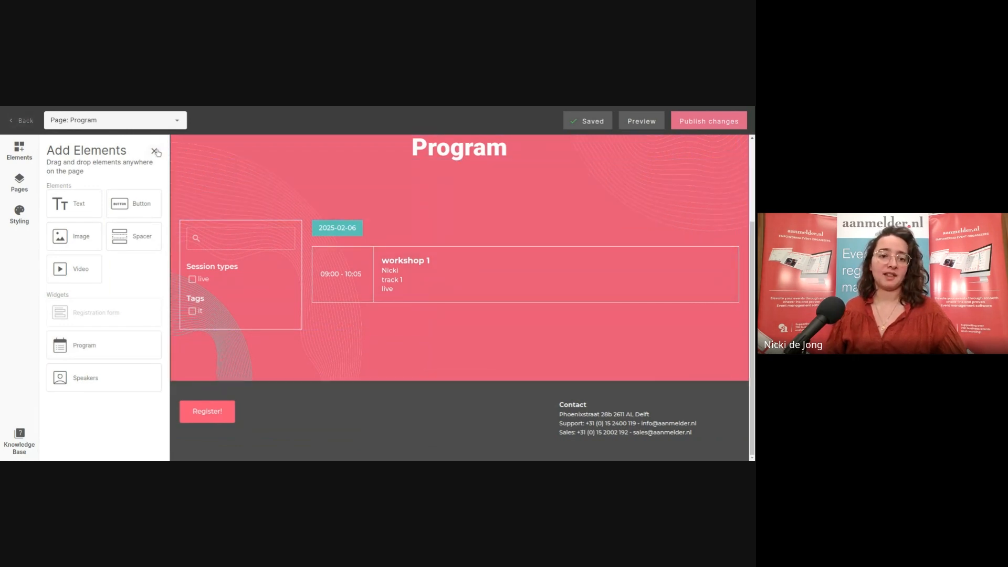
left_click(29, 183)
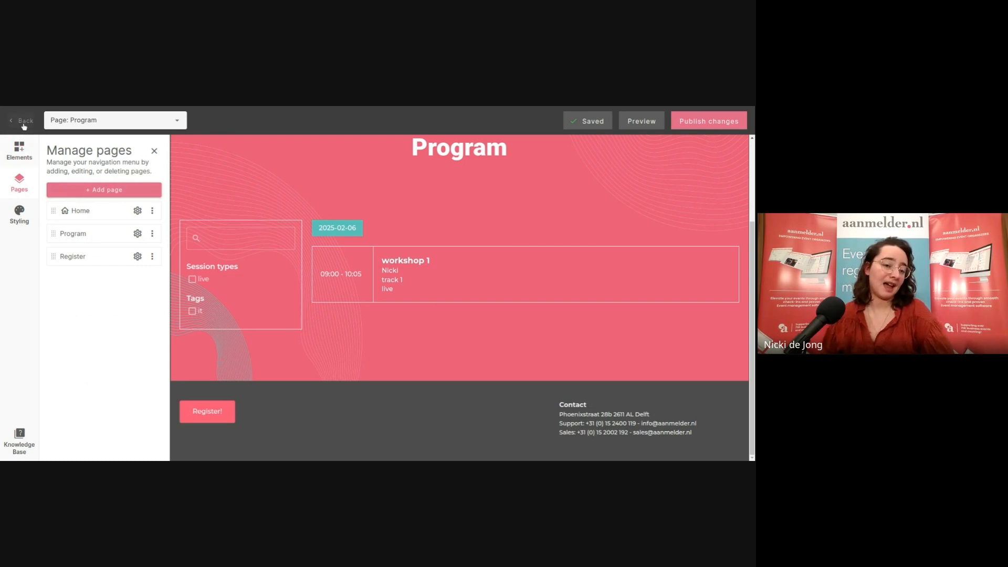
Start a new page and browse the Blank, Home, About and Contact templates offered
left_click(119, 193)
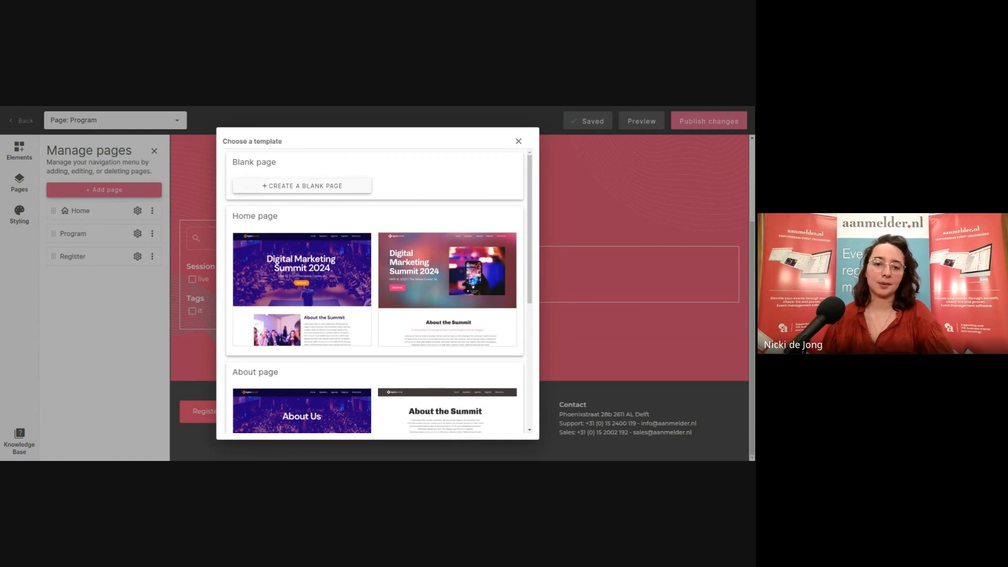
scroll(356, 223, "down", 4)
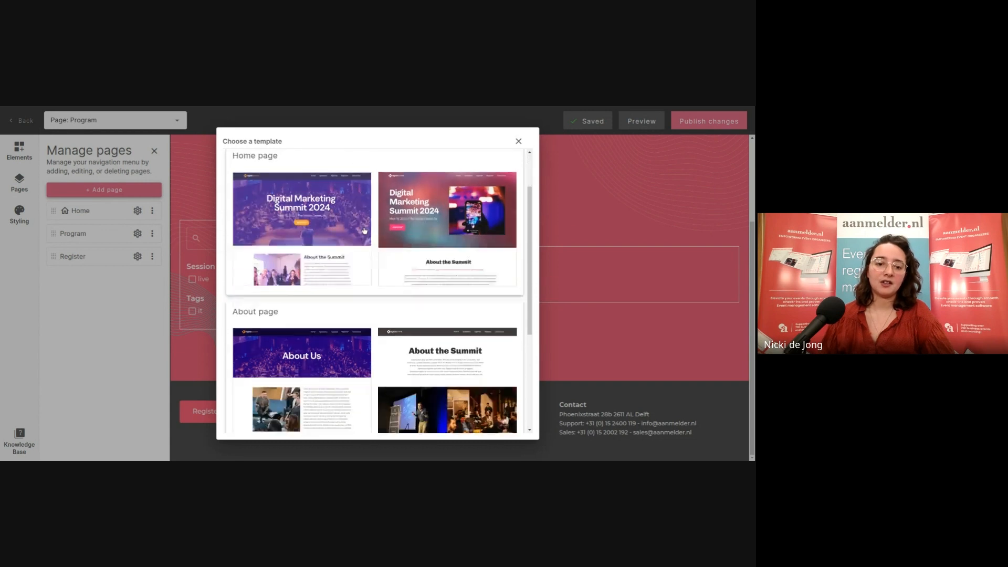
scroll(365, 233, "up", 4)
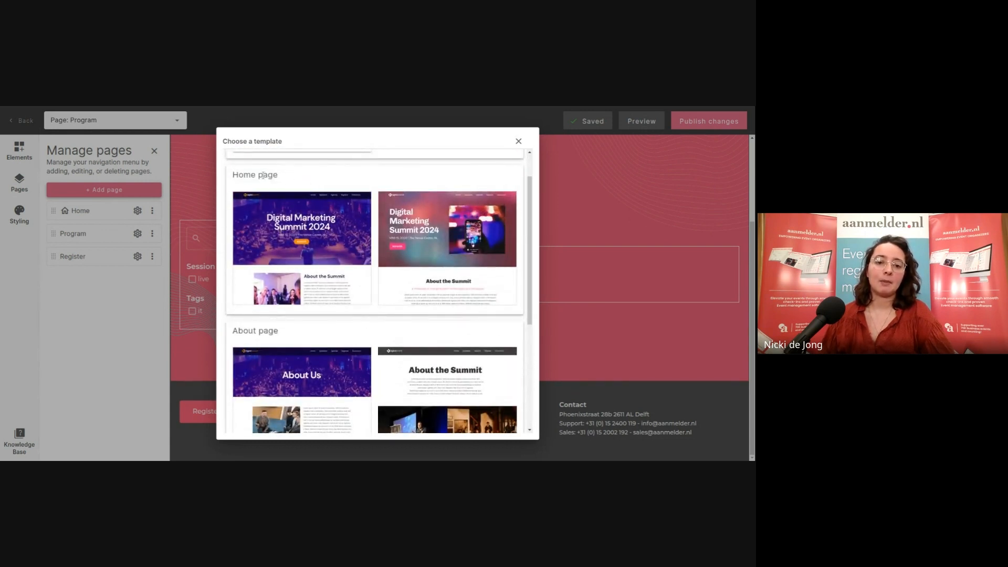
scroll(447, 242, "down", 1)
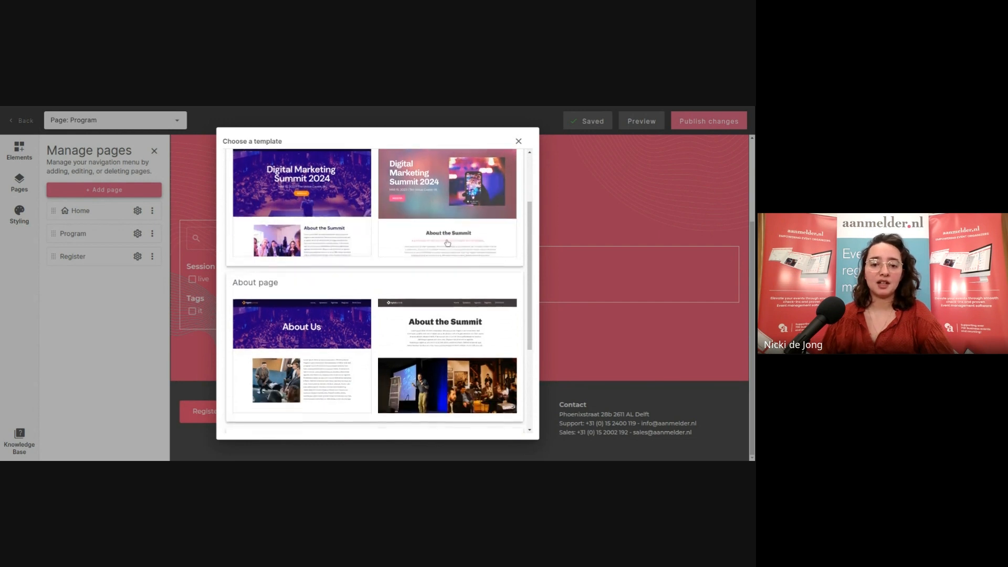
scroll(462, 234, "down", 1)
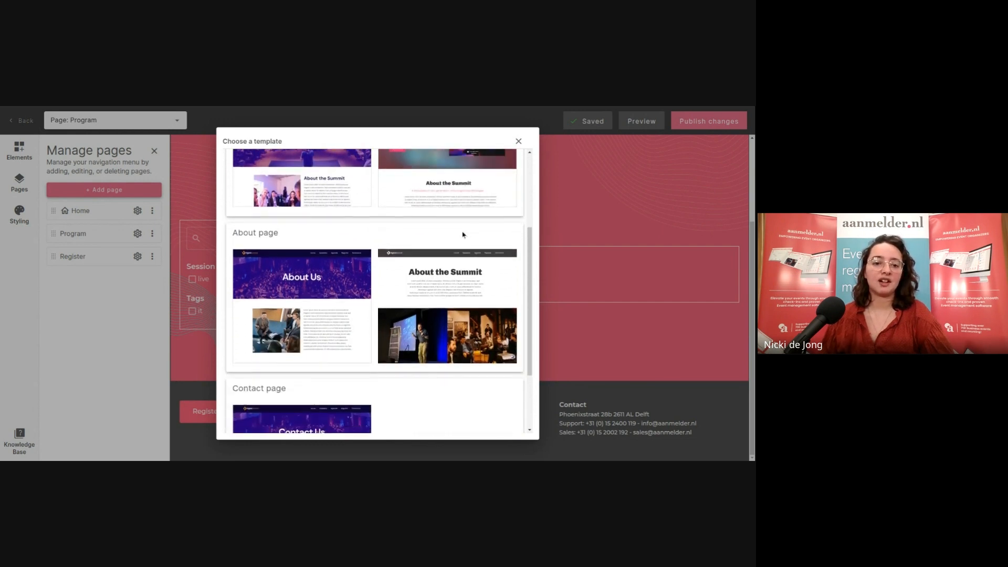
scroll(463, 235, "down", 1)
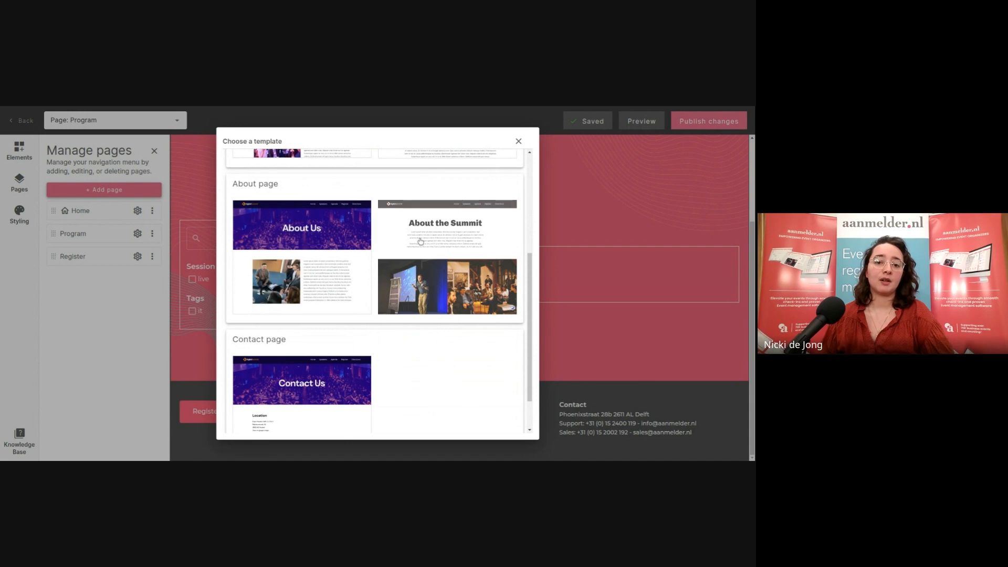
scroll(423, 268, "down", 1)
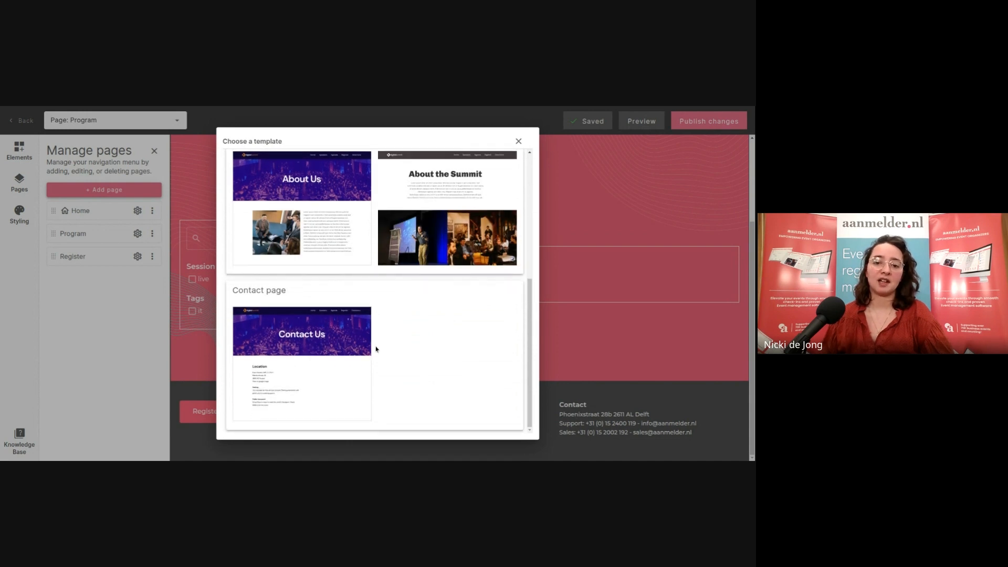
scroll(392, 346, "up", 2)
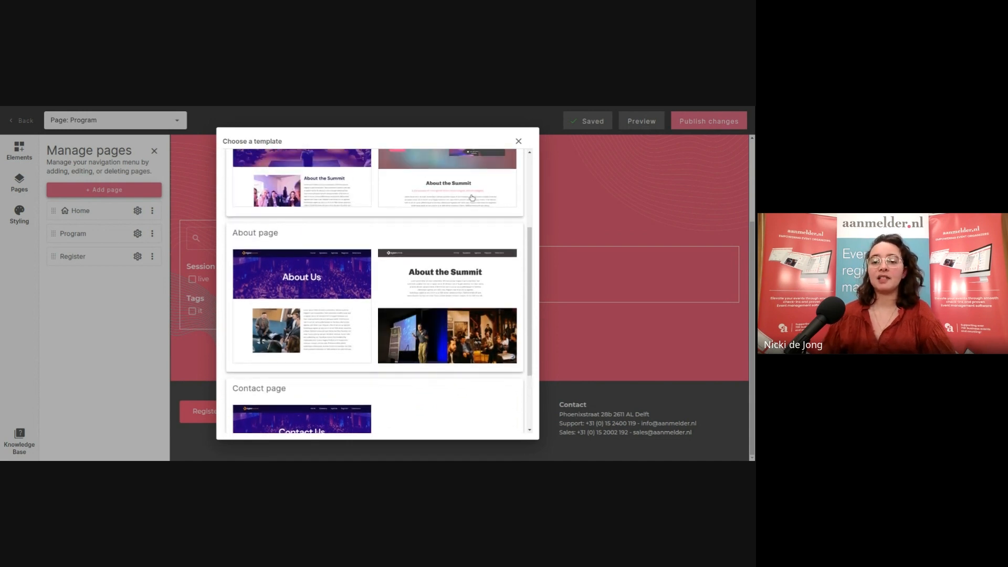
scroll(474, 210, "up", 3)
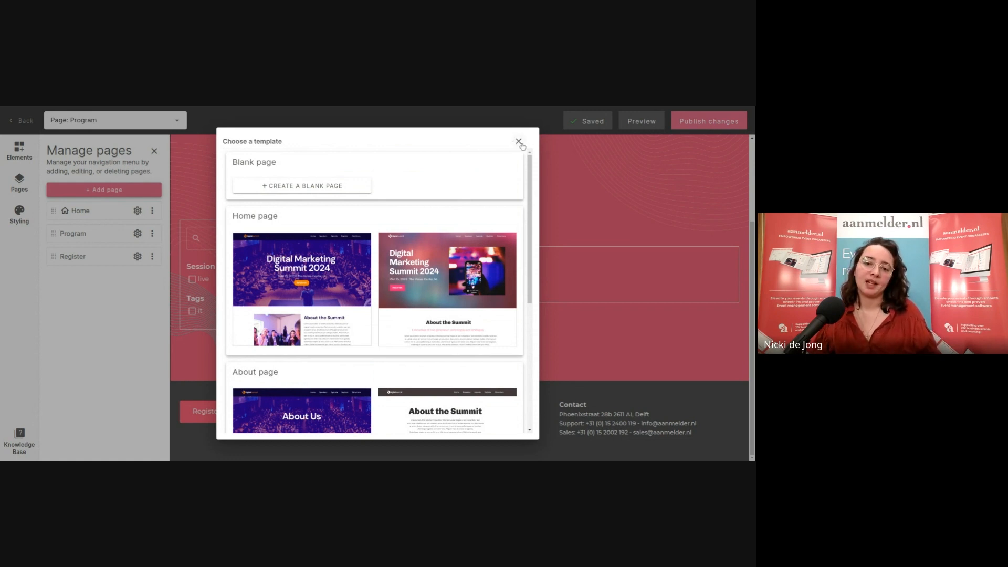
scroll(355, 195, "down", 2)
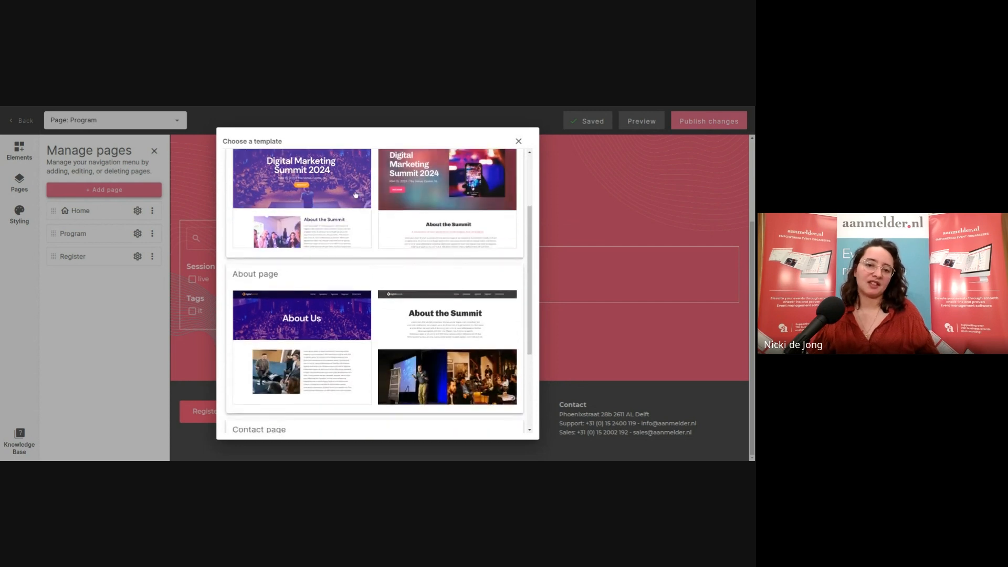
Create 'Home 2' from the right-hand Home template and close the Pages panel
left_click(479, 176)
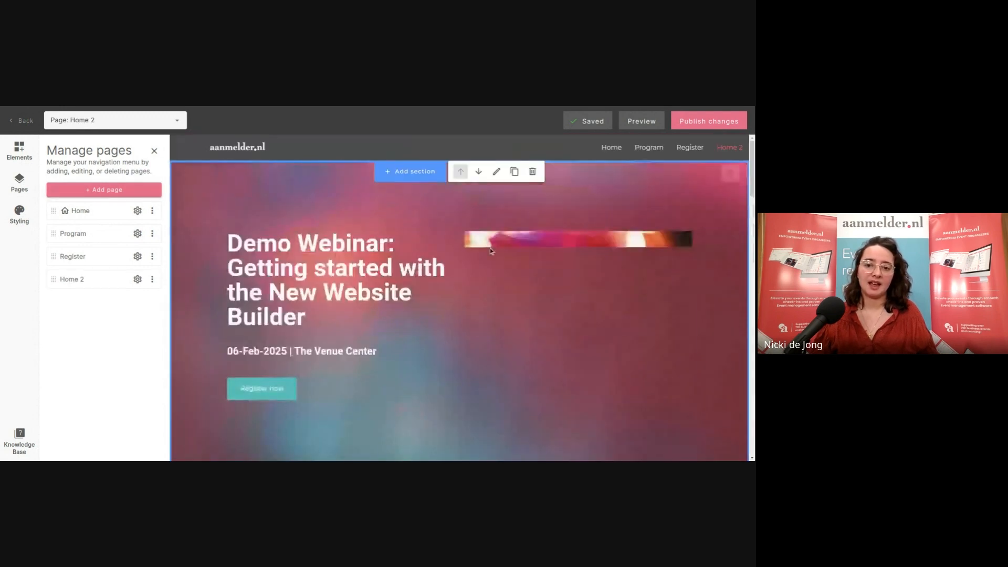
left_click(153, 151)
scroll(625, 215, "down", 5)
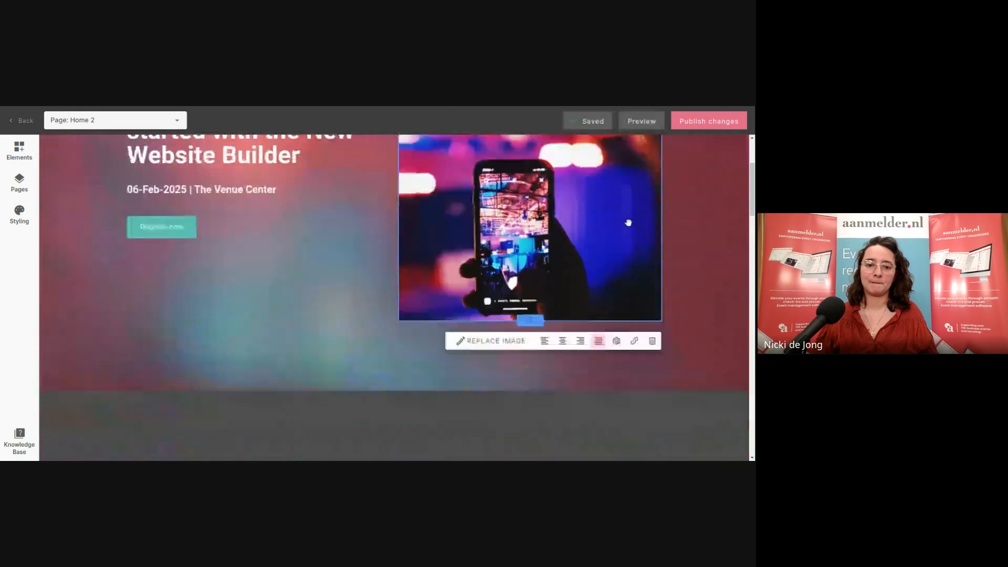
scroll(621, 216, "down", 6)
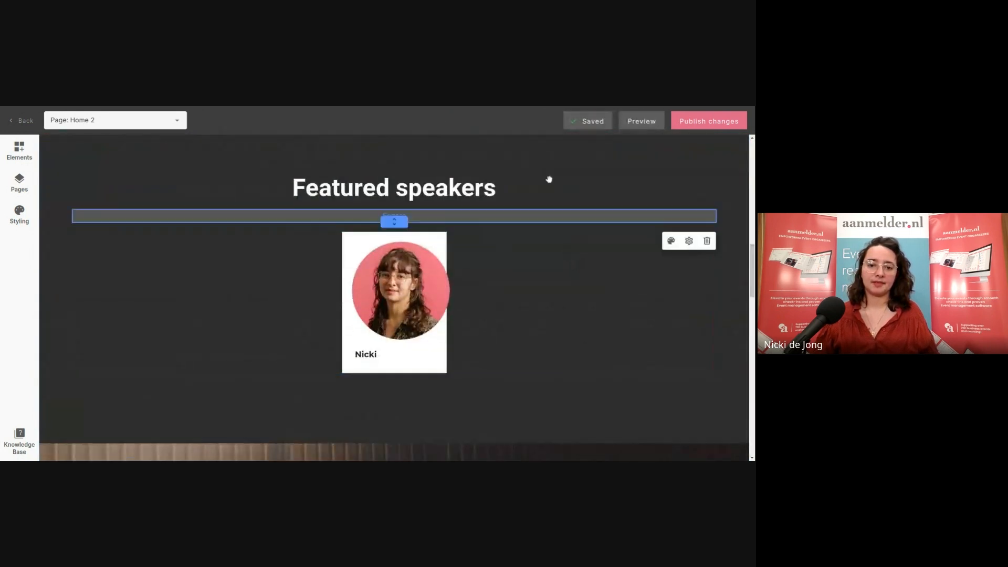
Review Home 2's hero, Featured speakers, Program and Location sections, selecting the Get Directions button
scroll(506, 208, "down", 13)
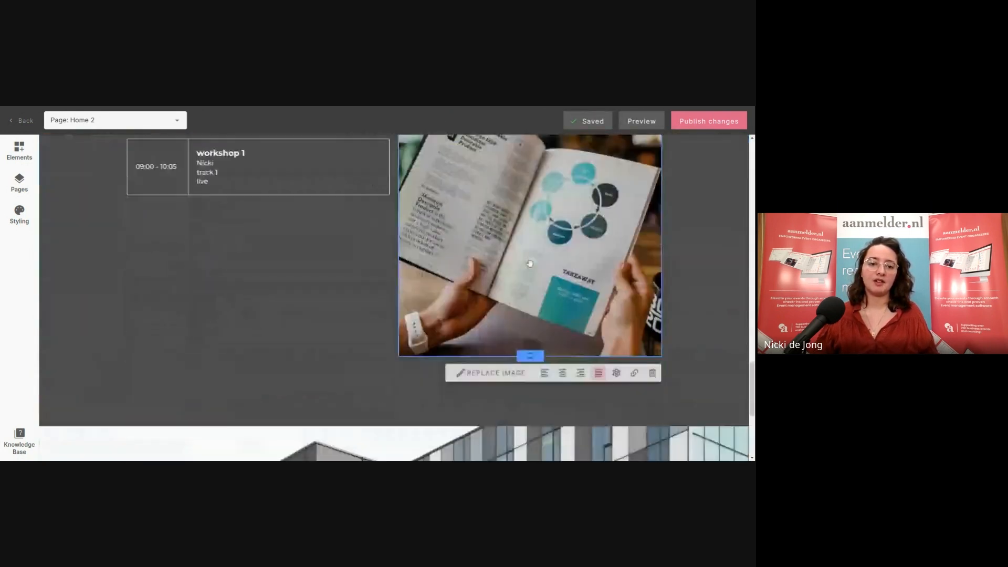
scroll(493, 246, "up", 4)
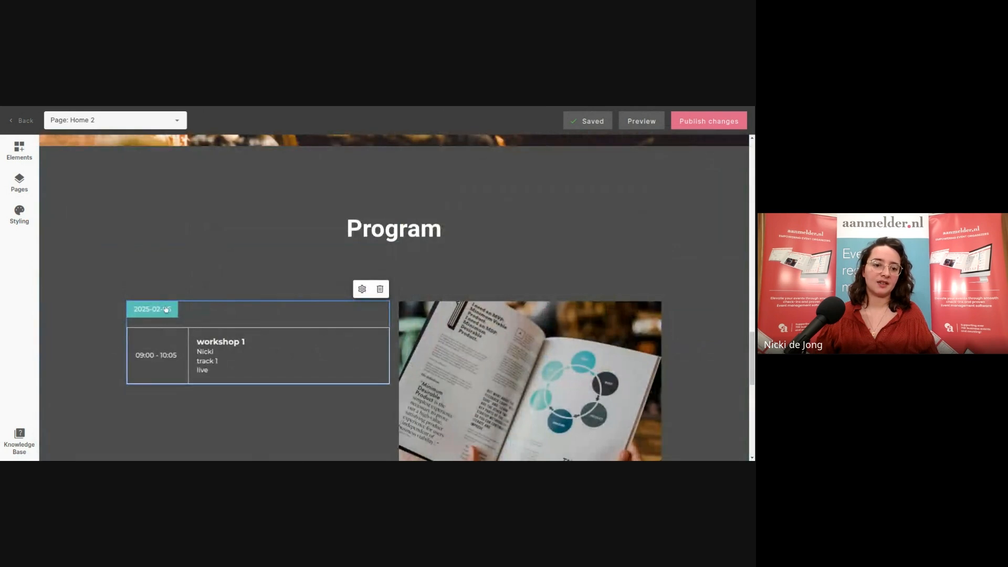
scroll(486, 218, "down", 8)
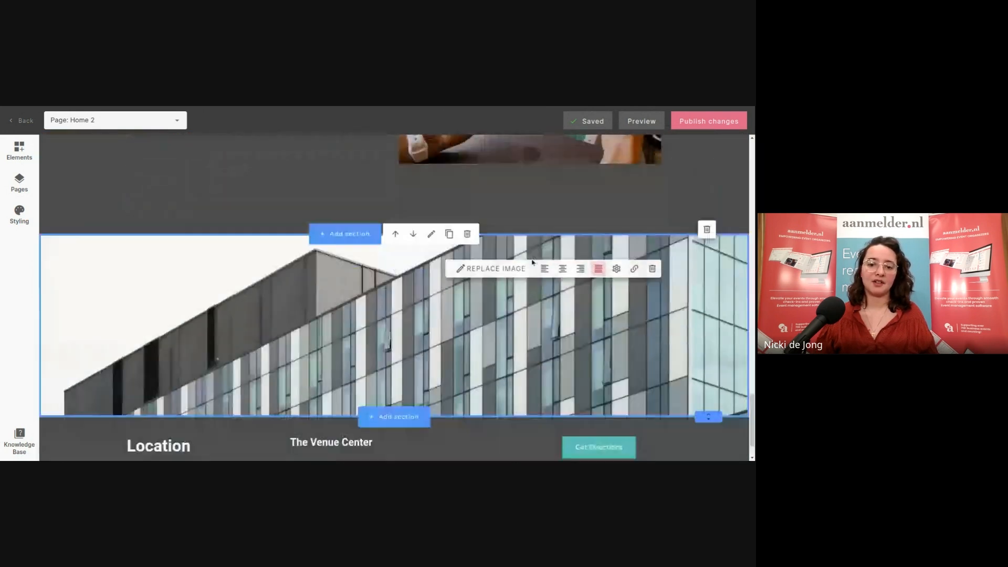
left_click(597, 402)
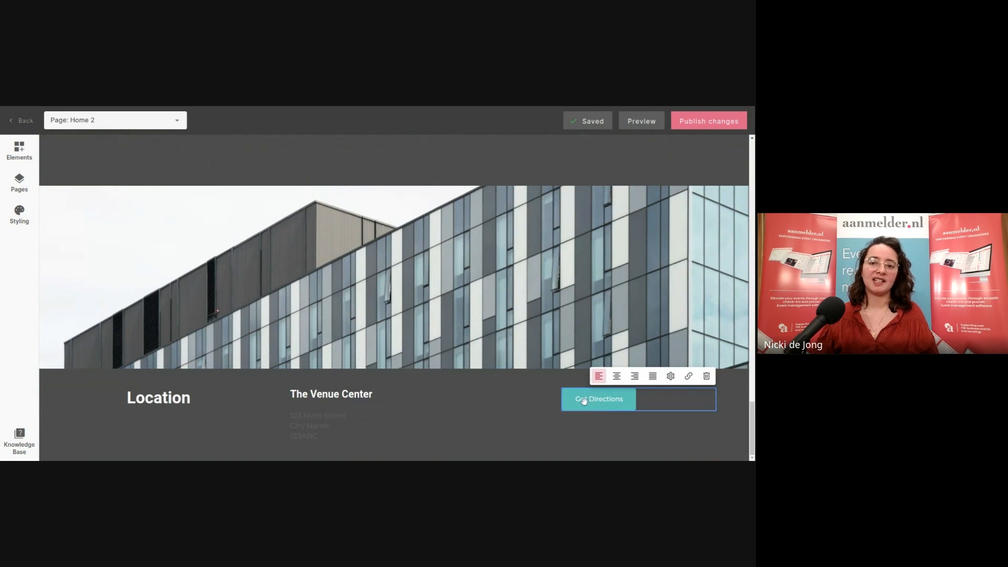
scroll(579, 396, "up", 10)
scroll(575, 376, "up", 15)
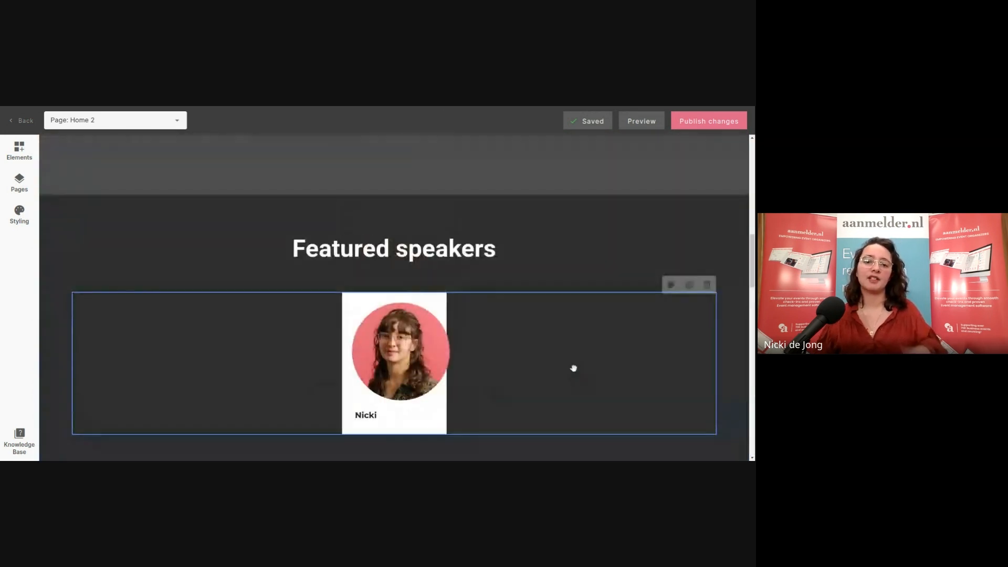